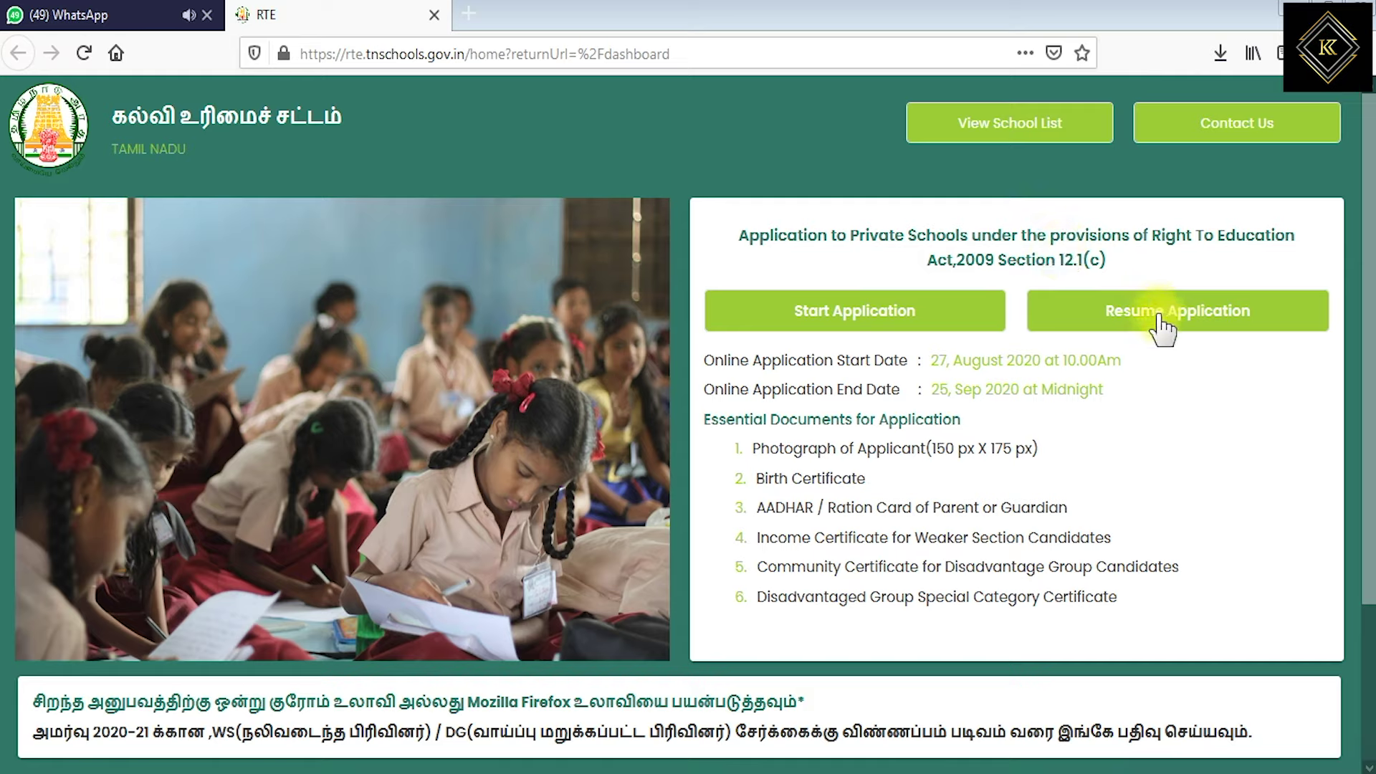
Review the online application start and end dates and the list of essential documents for the application
{"action": "left_click_drag", "start_coordinate": [765, 361], "coordinate": [1097, 361]}
{"action": "left_click_drag", "start_coordinate": [772, 389], "coordinate": [1067, 390]}
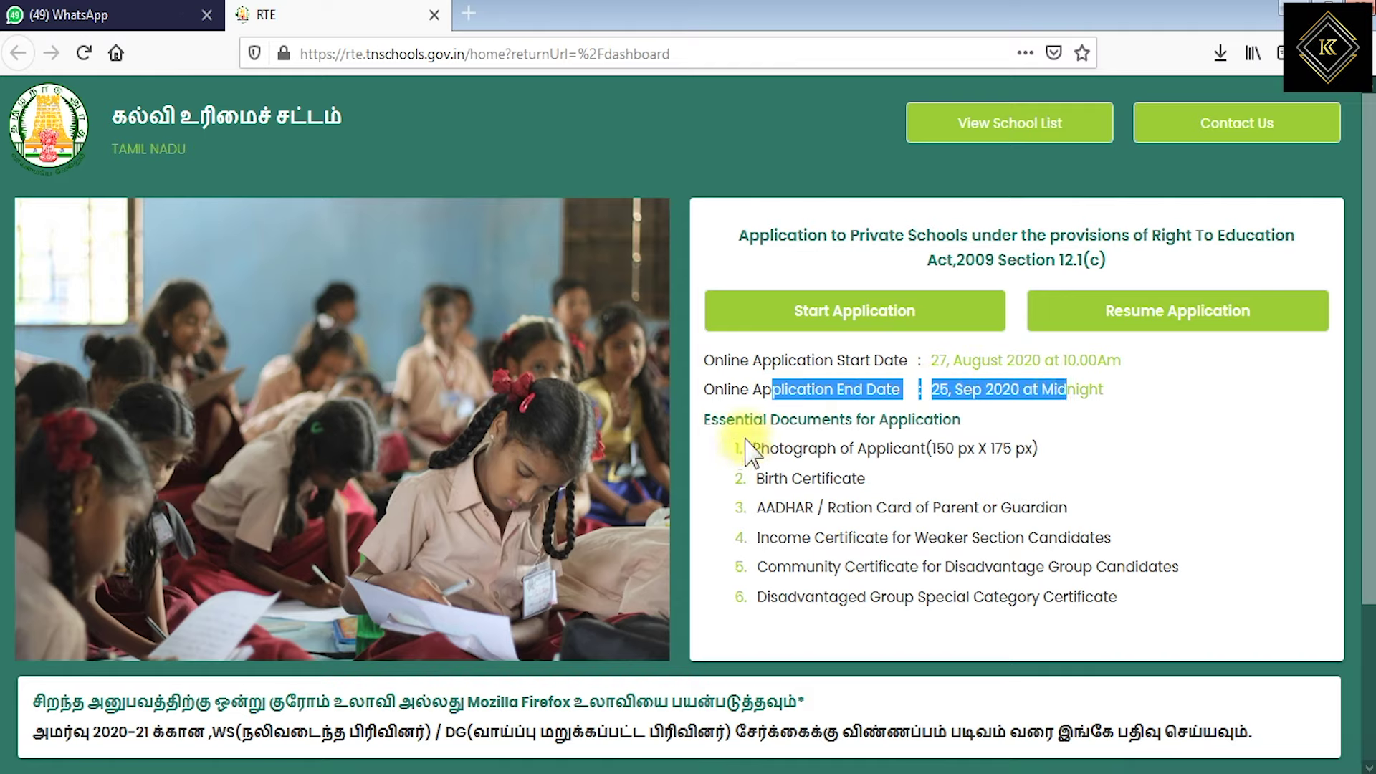
{"action": "left_click_drag", "start_coordinate": [750, 420], "coordinate": [830, 420]}
{"action": "left_click_drag", "start_coordinate": [753, 448], "coordinate": [892, 452]}
{"action": "left_click_drag", "start_coordinate": [756, 478], "coordinate": [843, 479]}
{"action": "left_click_drag", "start_coordinate": [777, 509], "coordinate": [1030, 505]}
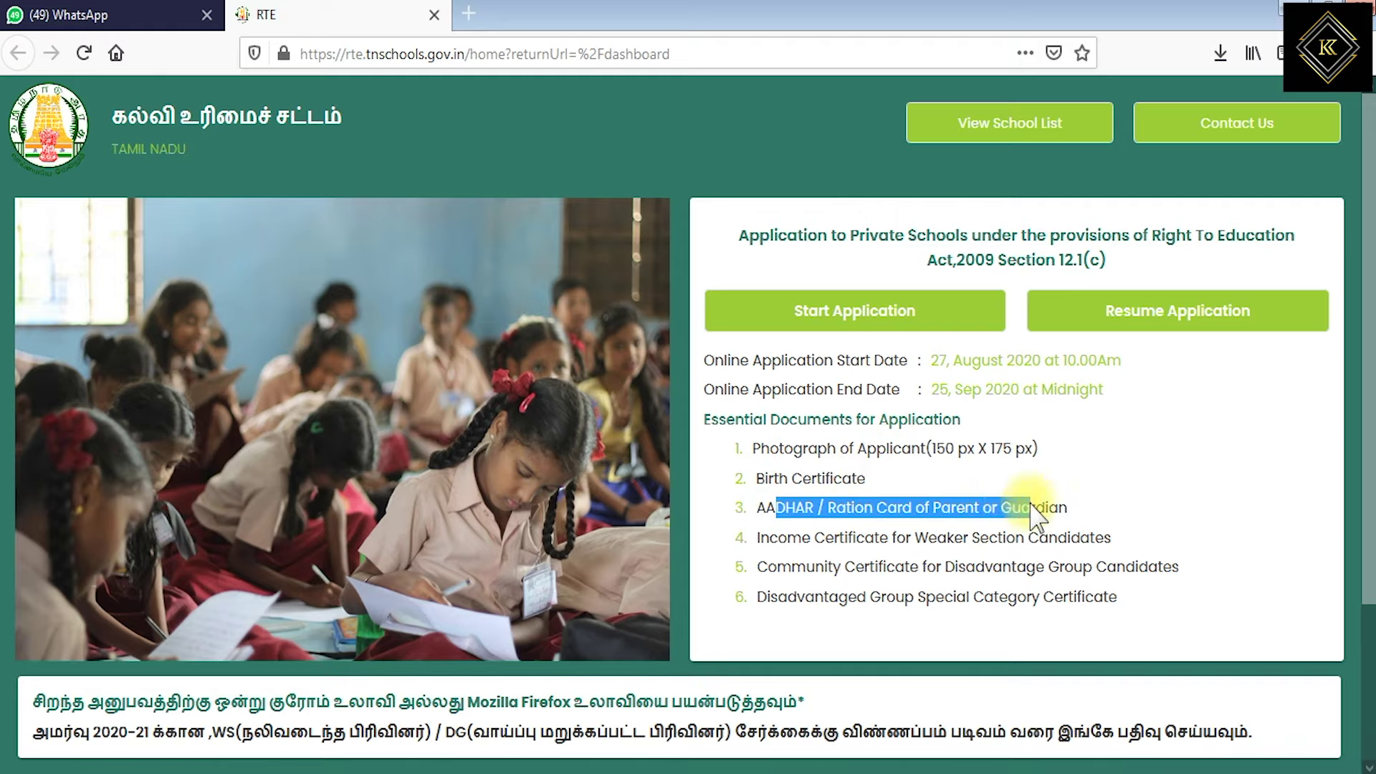
{"action": "left_click_drag", "start_coordinate": [815, 537], "coordinate": [1090, 539]}
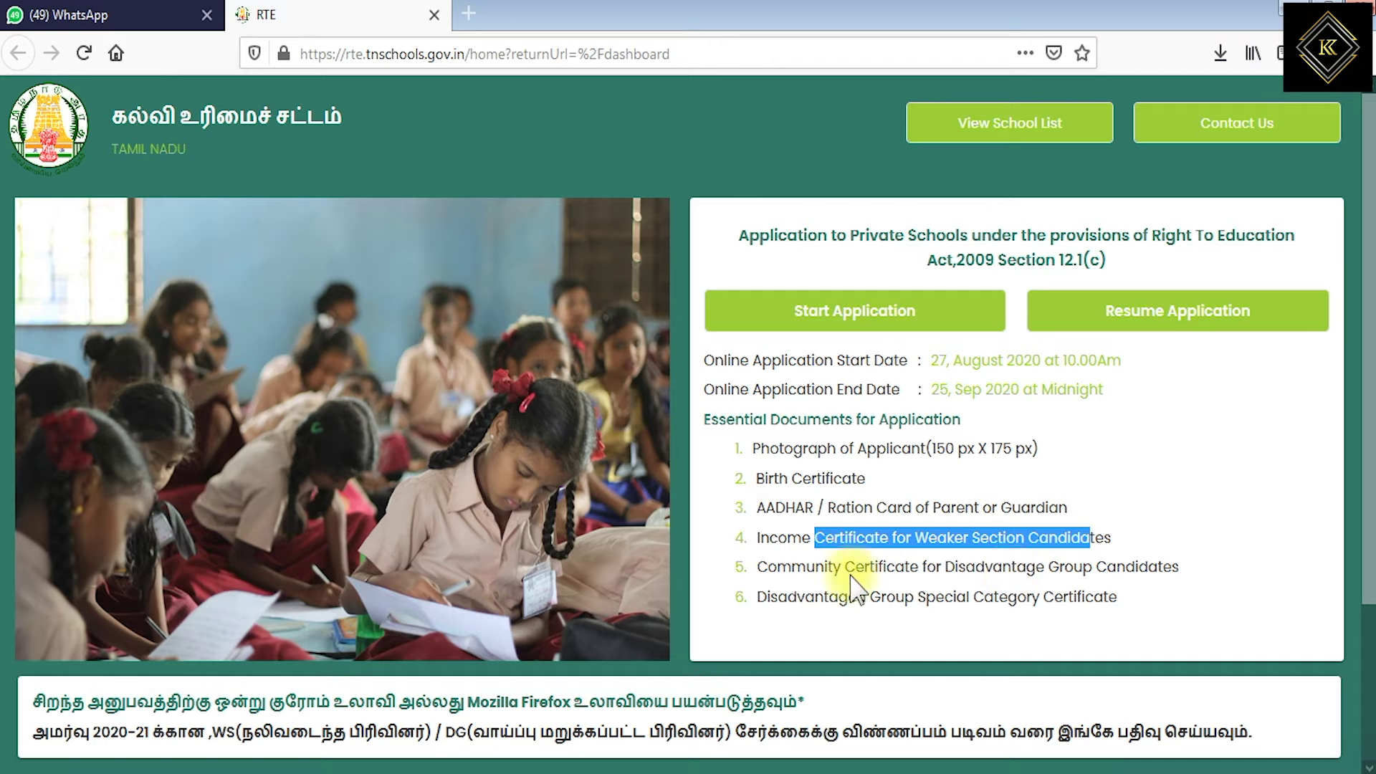
{"action": "left_click_drag", "start_coordinate": [842, 567], "coordinate": [1096, 570]}
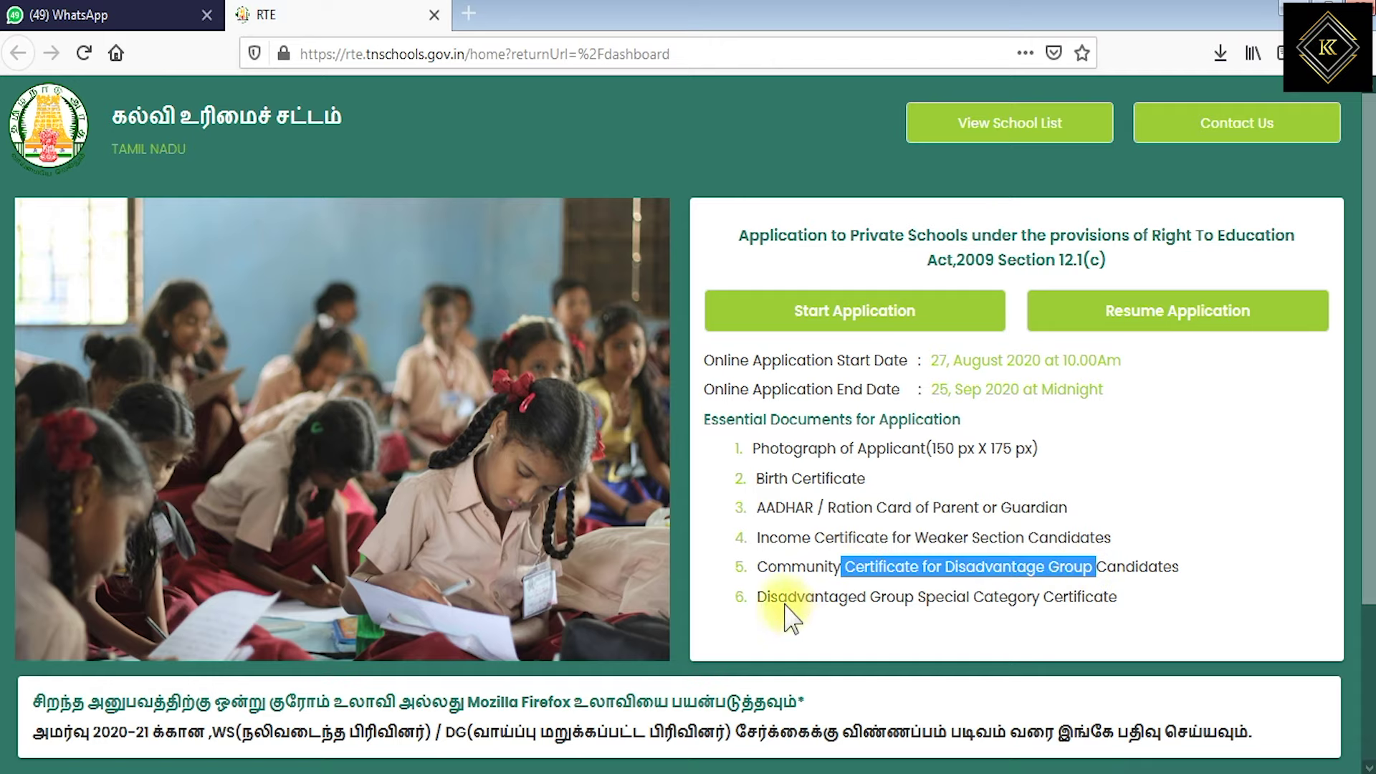
{"action": "left_click_drag", "start_coordinate": [787, 598], "coordinate": [1011, 599]}
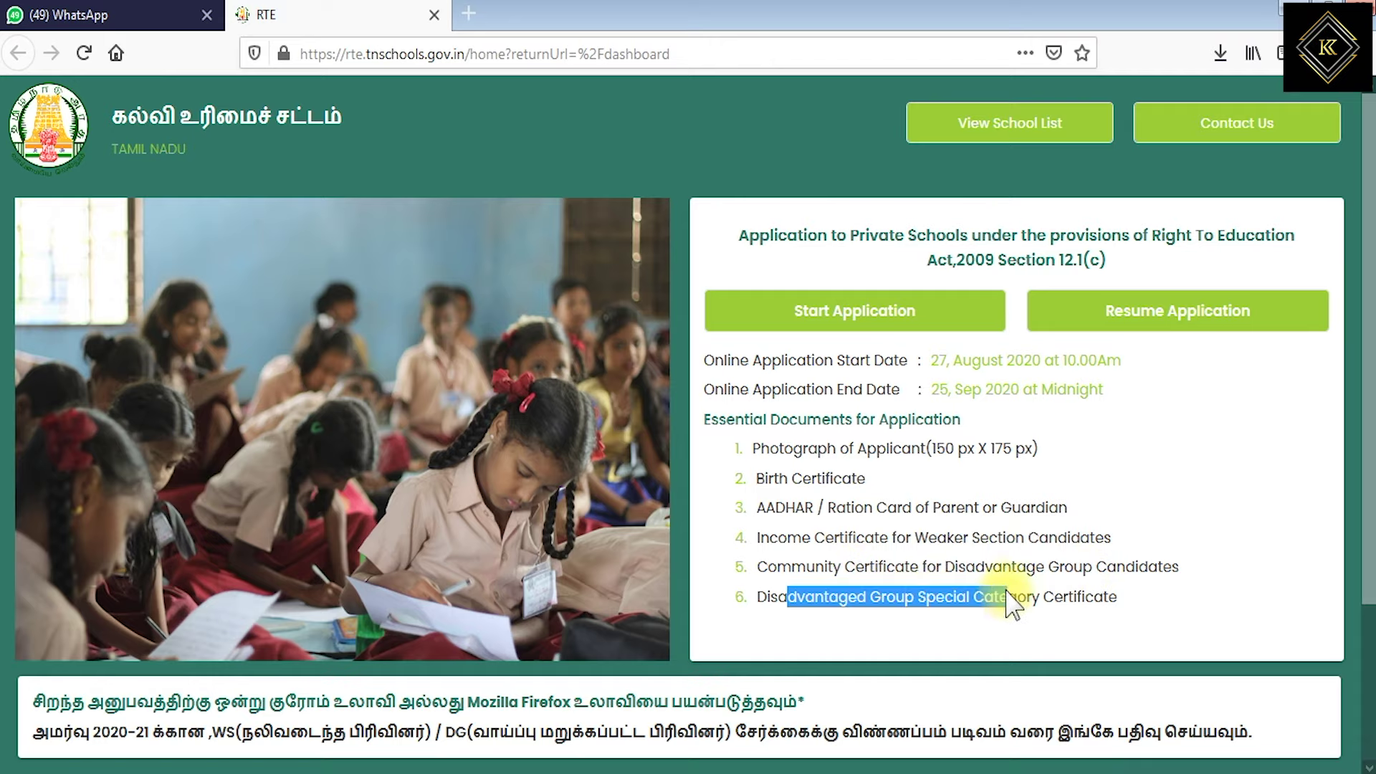
Read the Tamil notice below the document list about recommended browsers and WS/DG admission for 2020-21
{"action": "scroll", "coordinate": [885, 613], "scroll_direction": "down", "scroll_amount": 3}
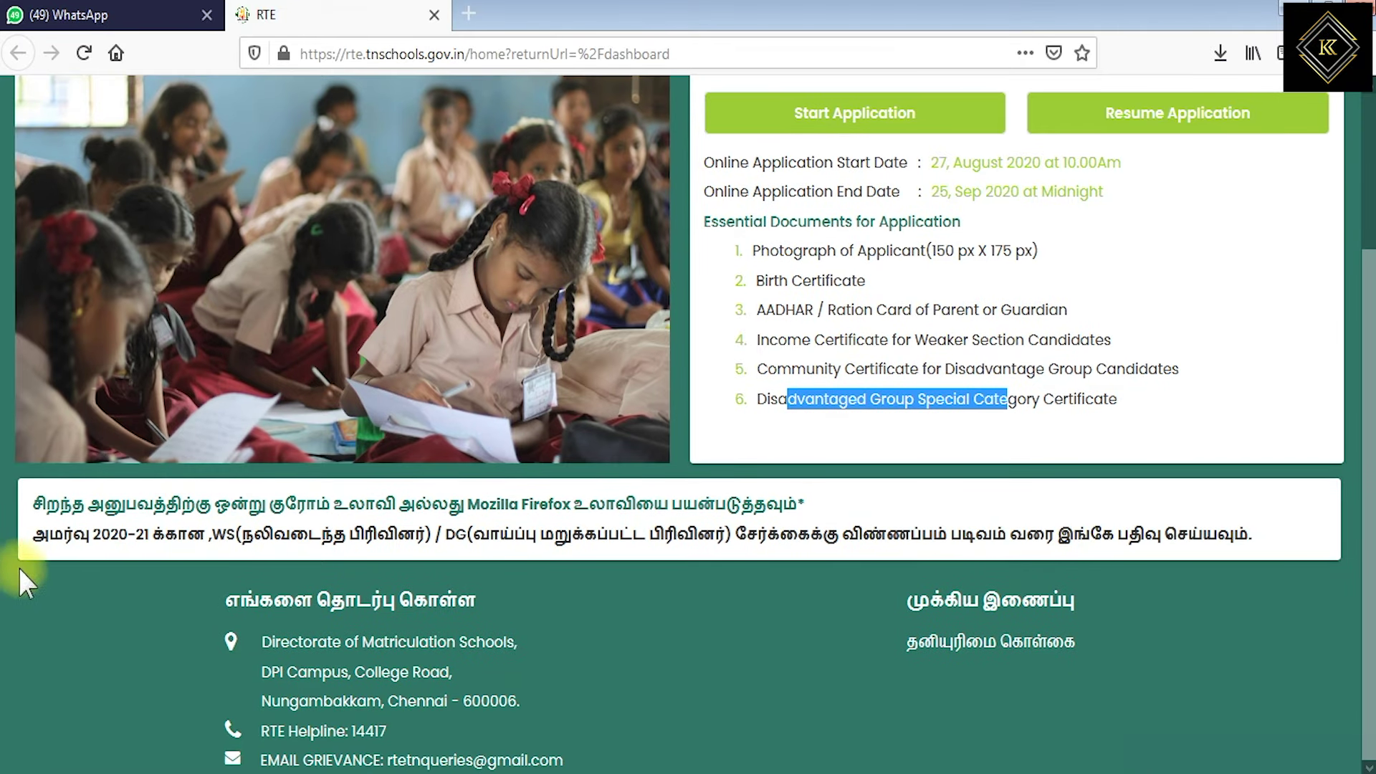
{"action": "left_click_drag", "start_coordinate": [104, 505], "coordinate": [431, 505]}
{"action": "left_click_drag", "start_coordinate": [207, 536], "coordinate": [470, 539]}
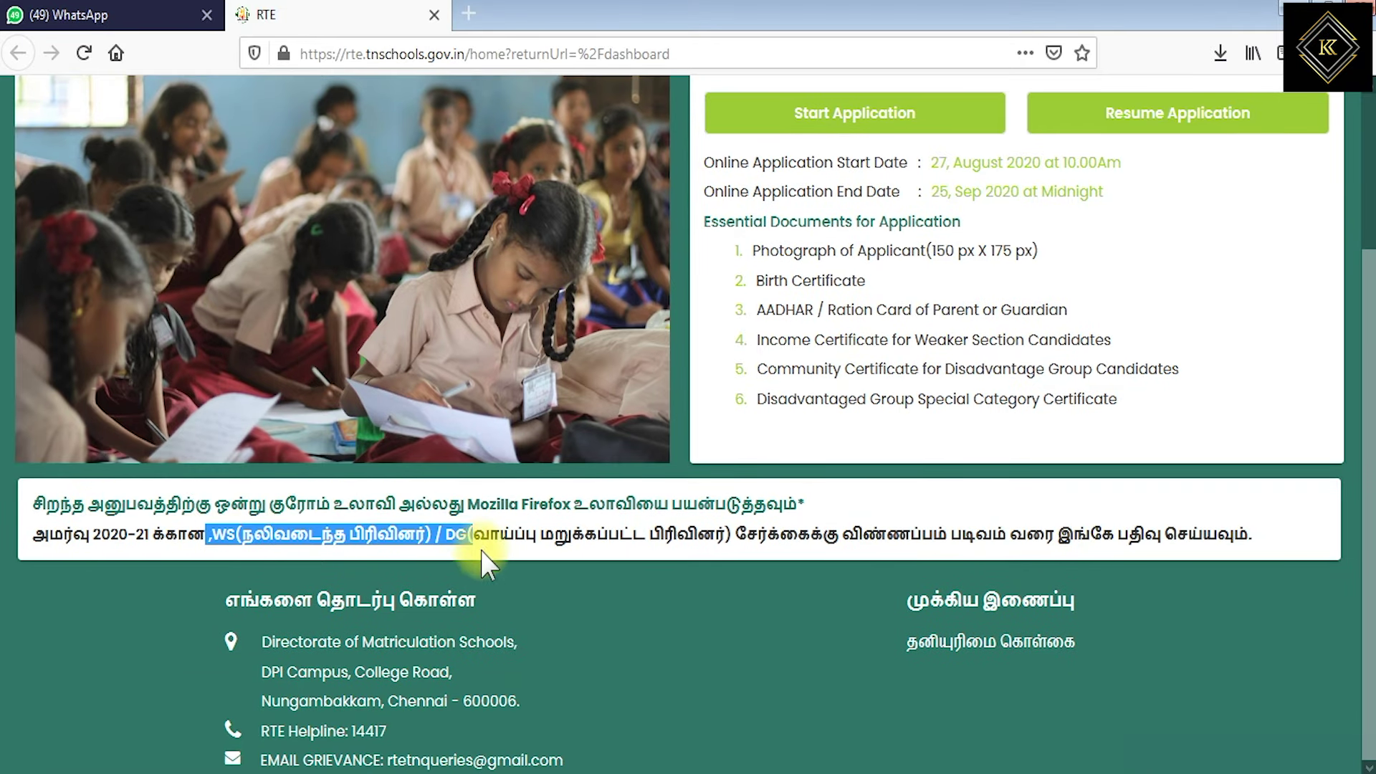
{"action": "left_click_drag", "start_coordinate": [621, 536], "coordinate": [733, 536]}
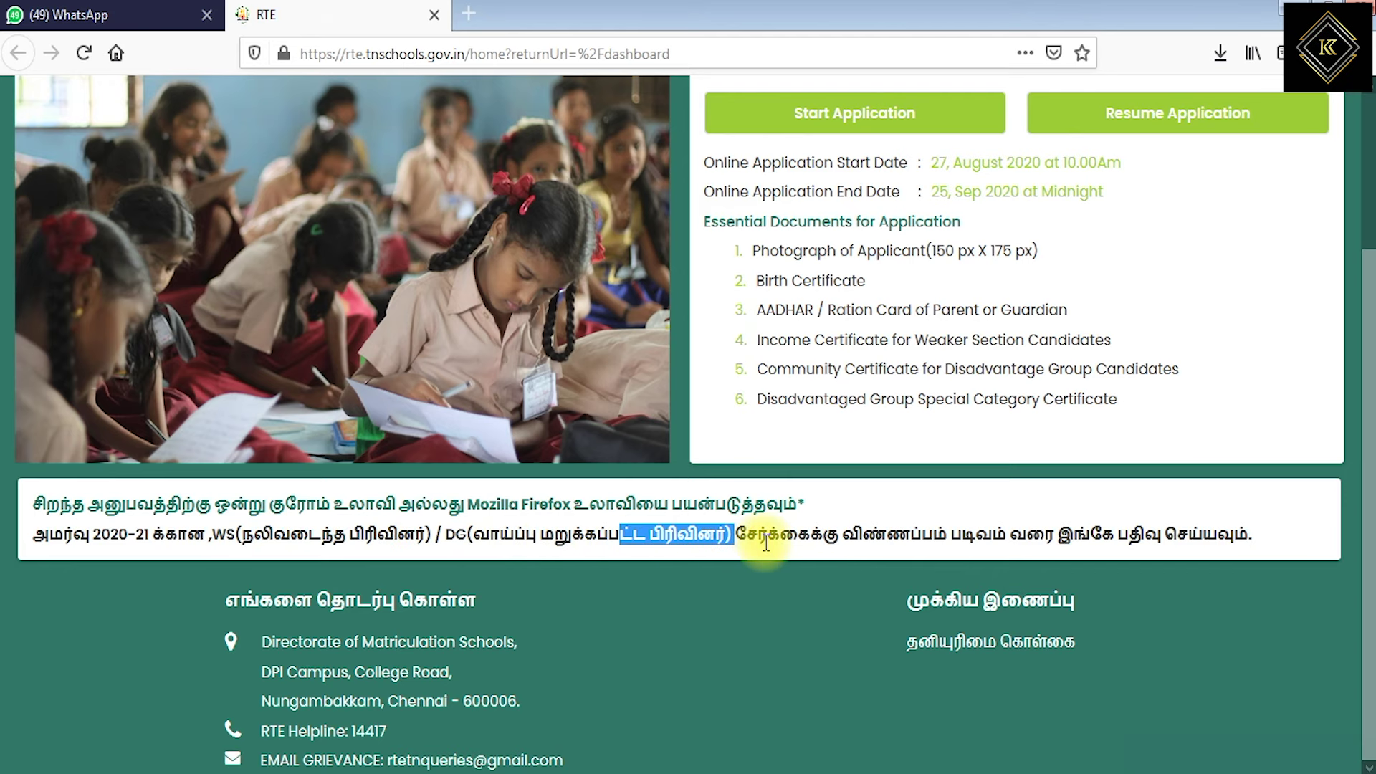
{"action": "scroll", "coordinate": [645, 359], "scroll_direction": "up", "scroll_amount": 3}
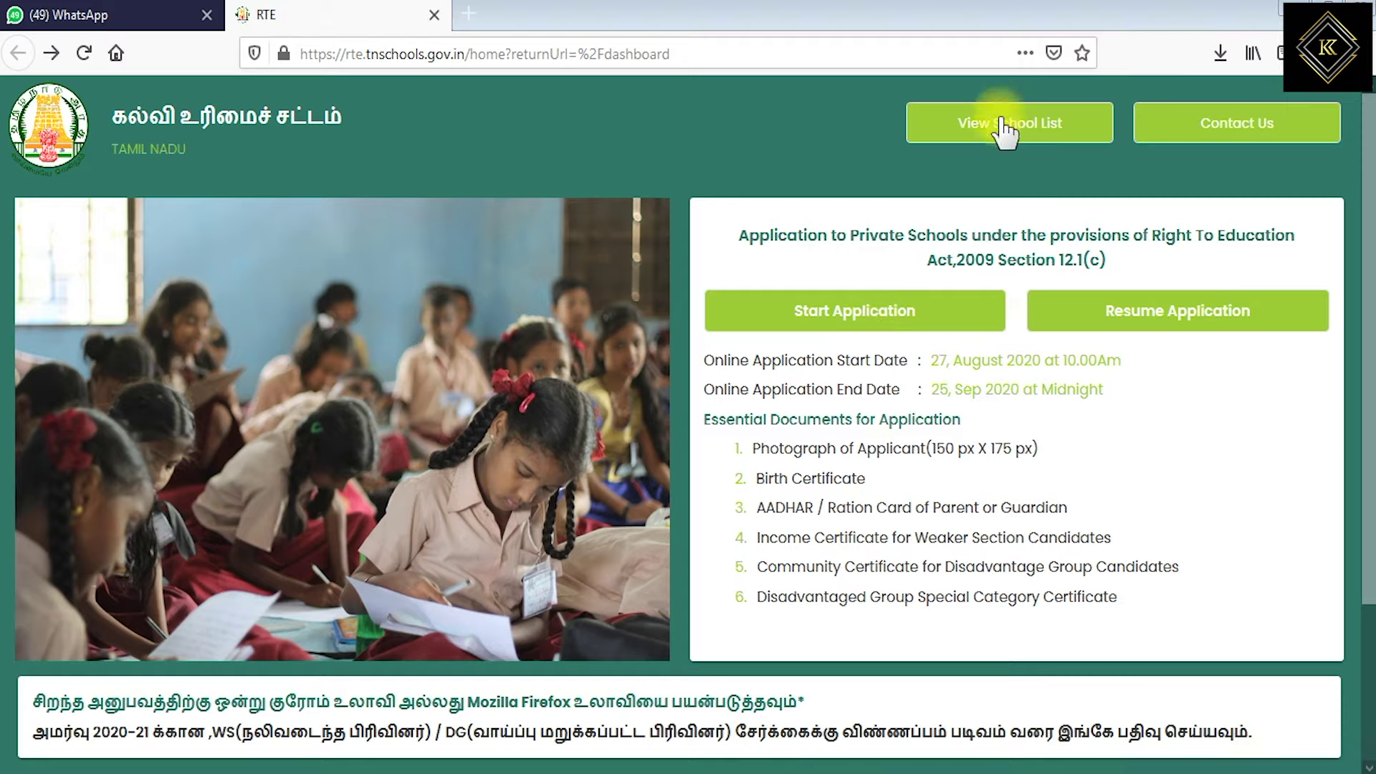
Open the school list and examine the total schools and RTE seats for each district
{"action": "left_click", "coordinate": [1013, 124]}
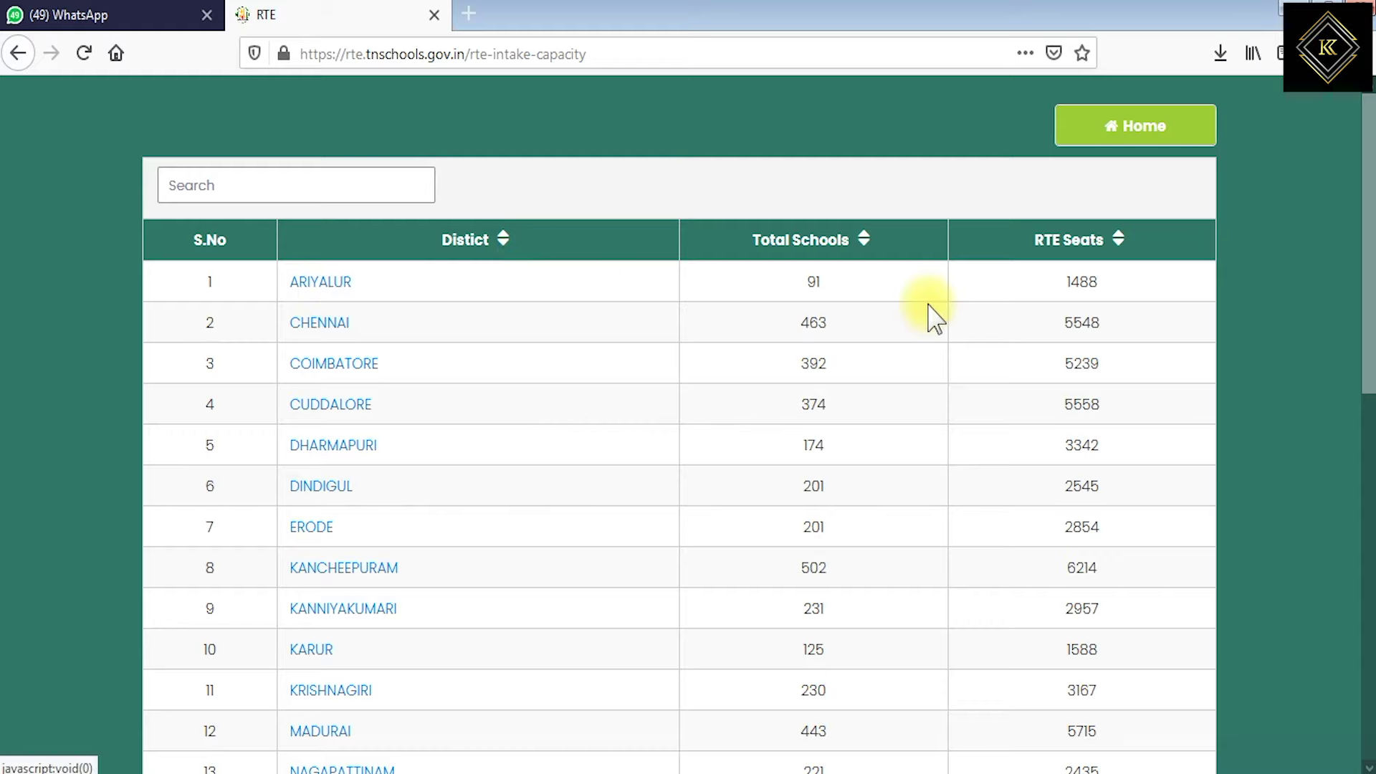
{"action": "double_click", "coordinate": [814, 283]}
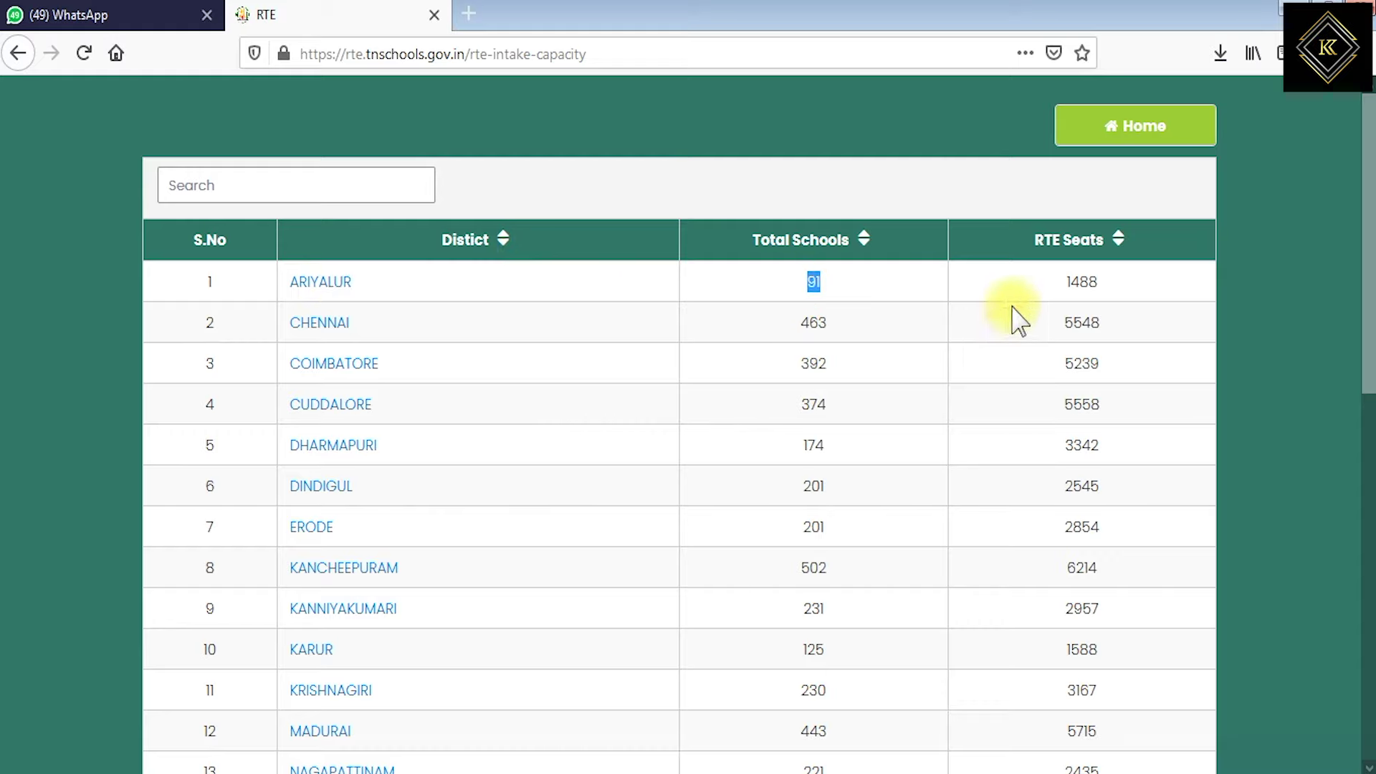
{"action": "left_click_drag", "start_coordinate": [1064, 283], "coordinate": [1099, 291]}
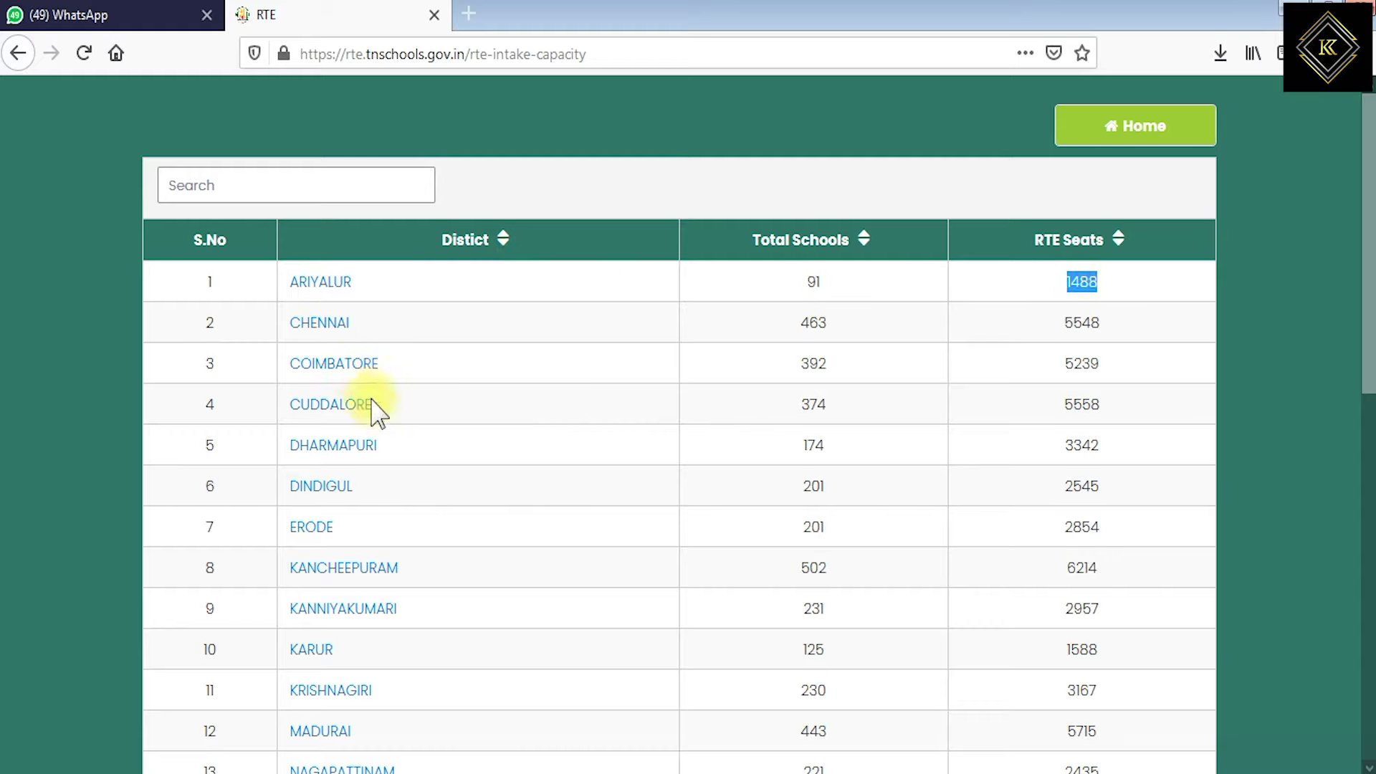
{"action": "scroll", "coordinate": [373, 402], "scroll_direction": "down", "scroll_amount": 8}
{"action": "scroll", "coordinate": [402, 434], "scroll_direction": "down", "scroll_amount": 2}
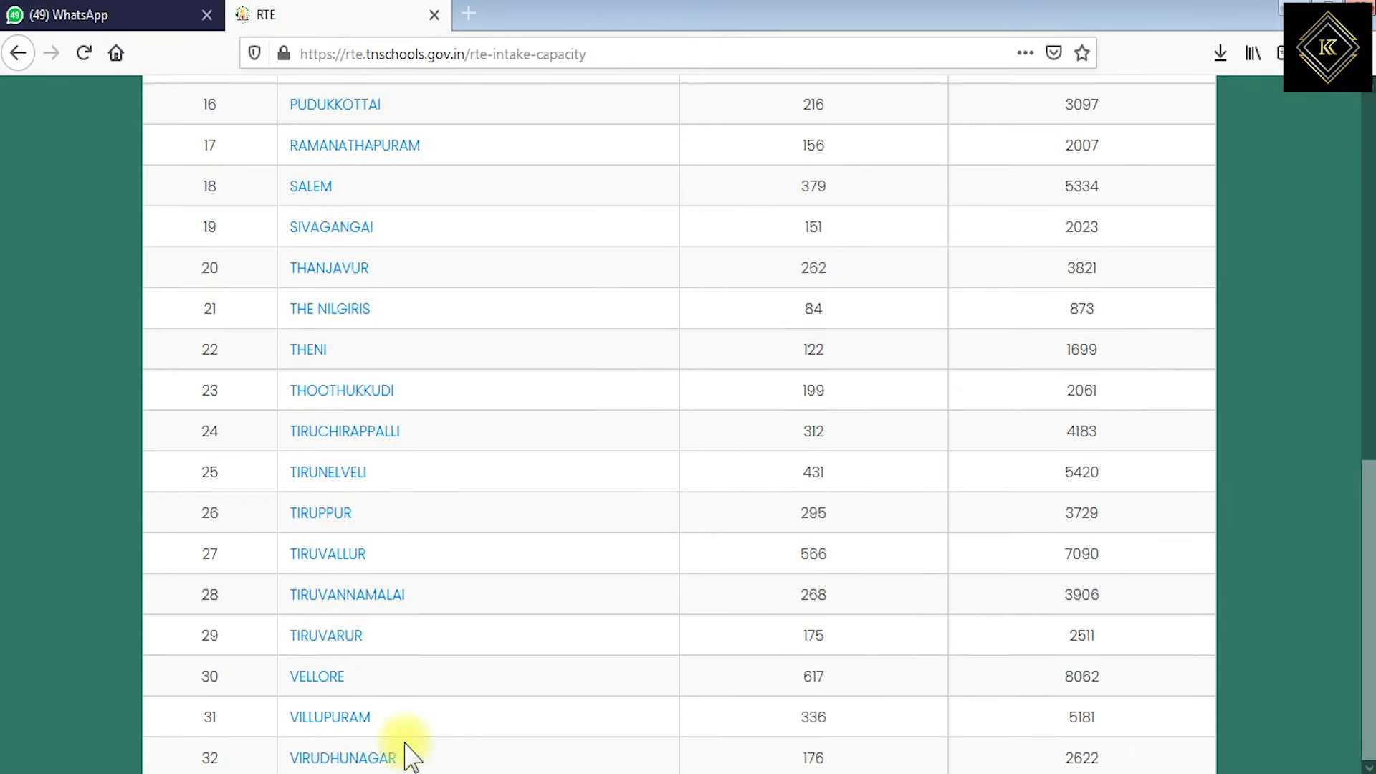
Open the Salem district's school list and examine its RTE seats, school types and entry classes
{"action": "left_click", "coordinate": [312, 190]}
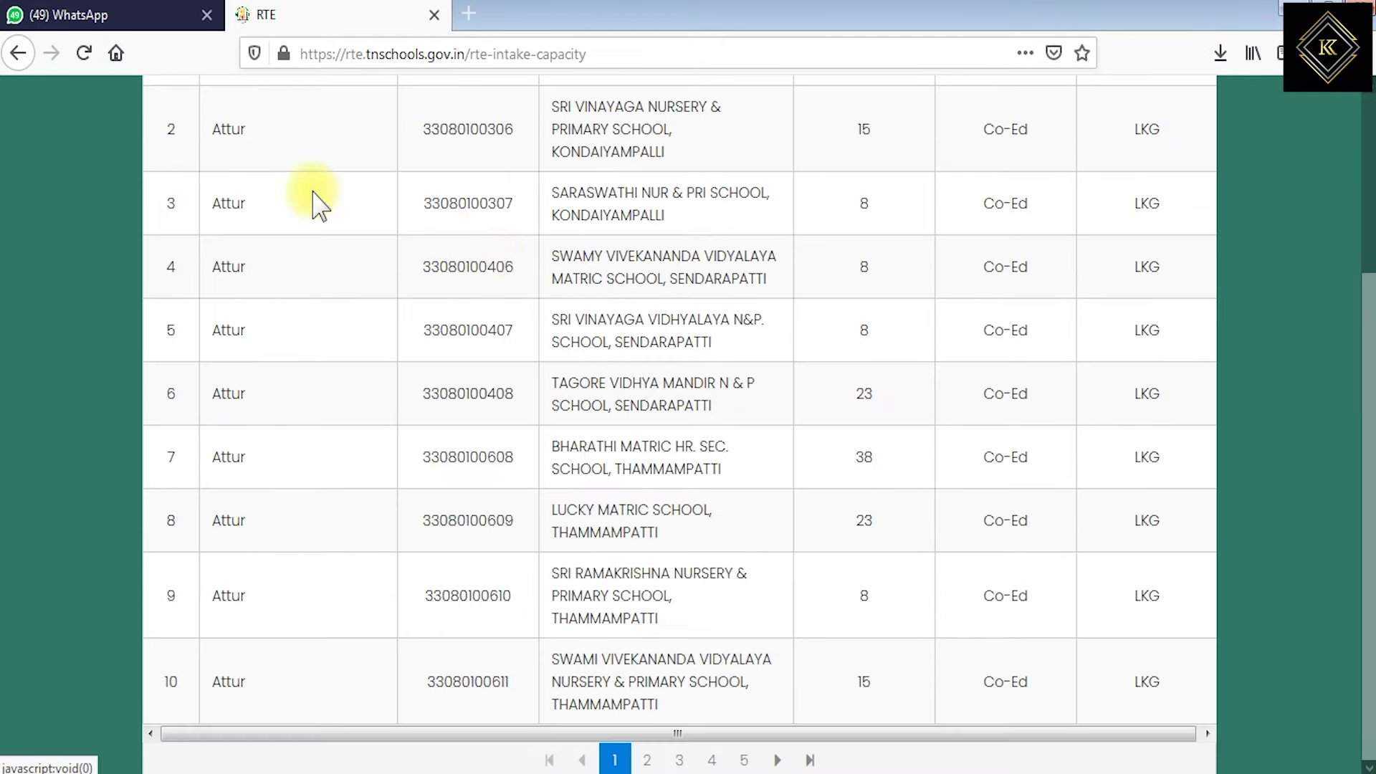
{"action": "scroll", "coordinate": [590, 340], "scroll_direction": "up", "scroll_amount": 3}
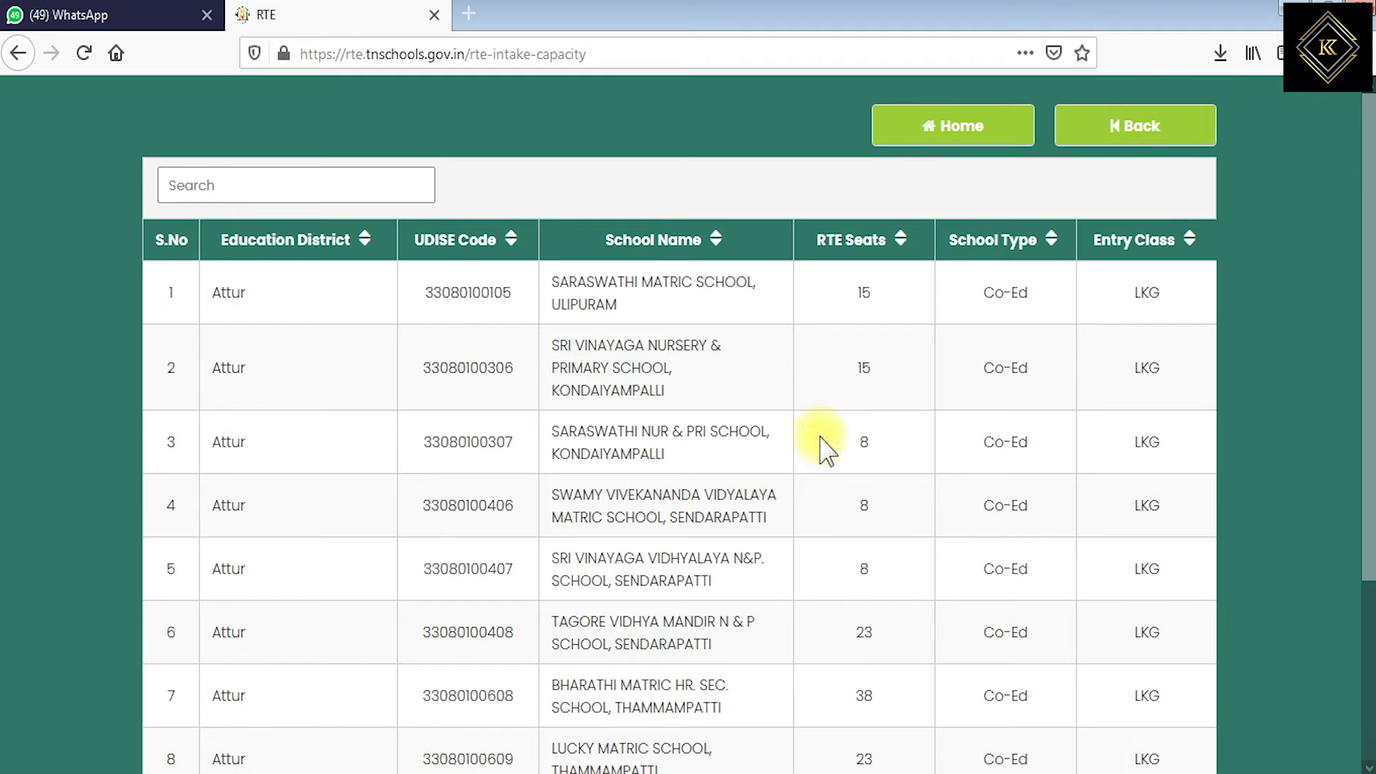
{"action": "scroll", "coordinate": [1146, 462], "scroll_direction": "down", "scroll_amount": 1}
{"action": "scroll", "coordinate": [1146, 470], "scroll_direction": "down", "scroll_amount": 3}
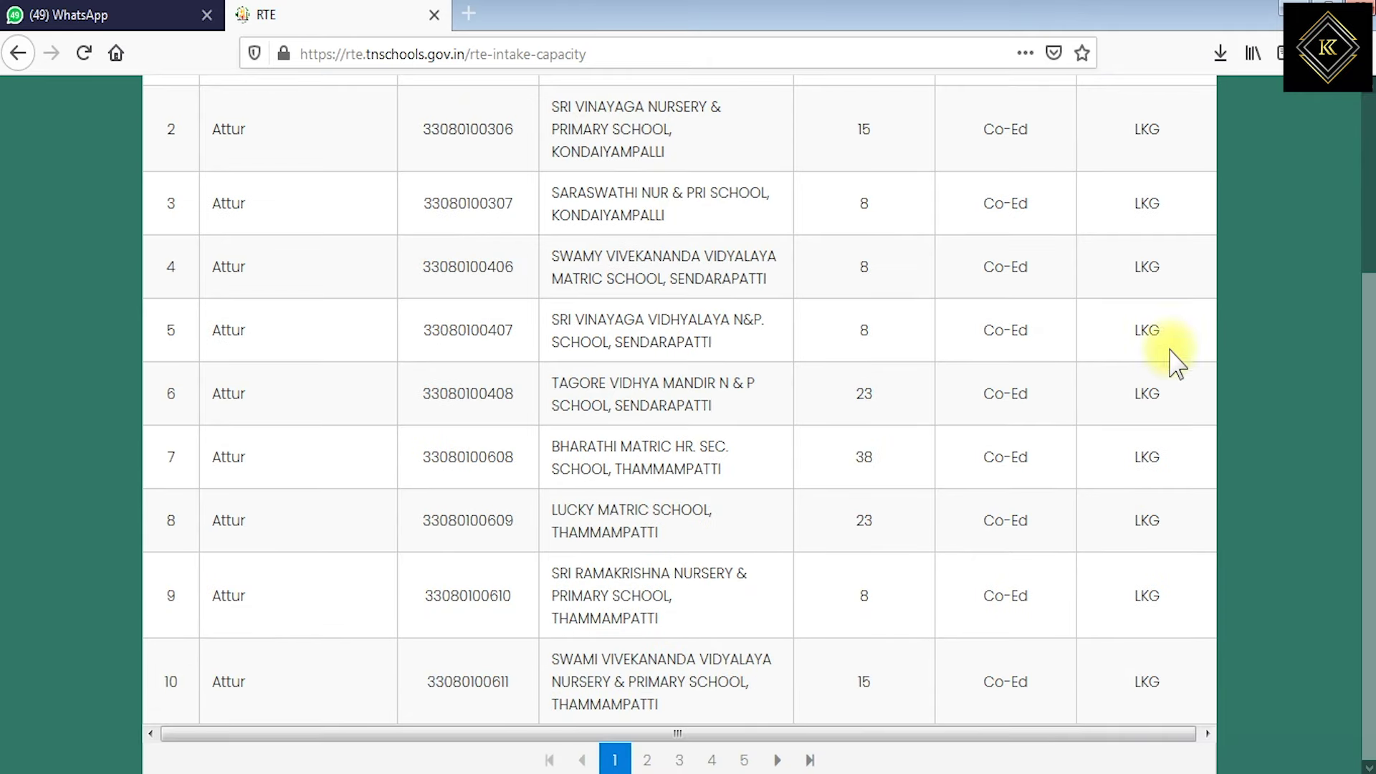
{"action": "scroll", "coordinate": [1011, 494], "scroll_direction": "up", "scroll_amount": 3}
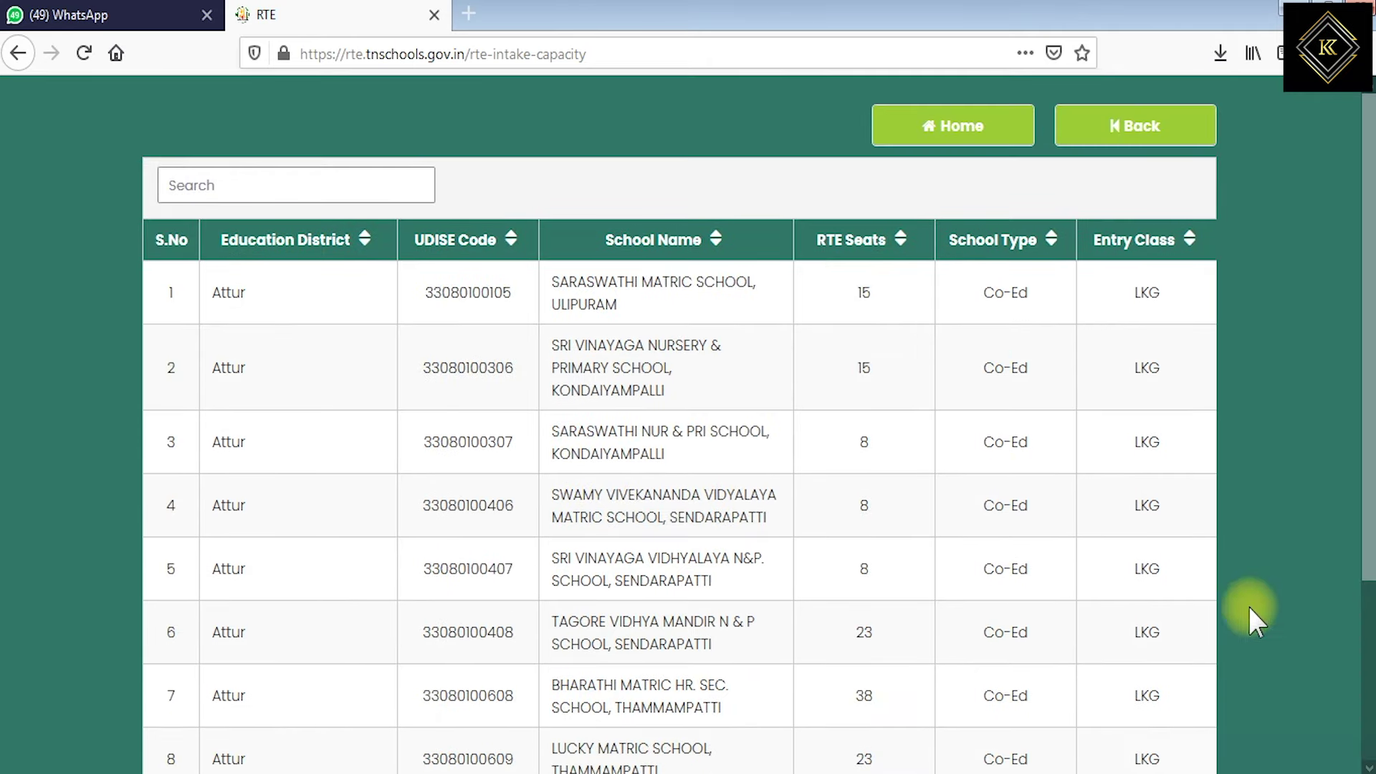
{"action": "scroll", "coordinate": [704, 547], "scroll_direction": "down", "scroll_amount": 3}
{"action": "scroll", "coordinate": [745, 567], "scroll_direction": "up", "scroll_amount": 3}
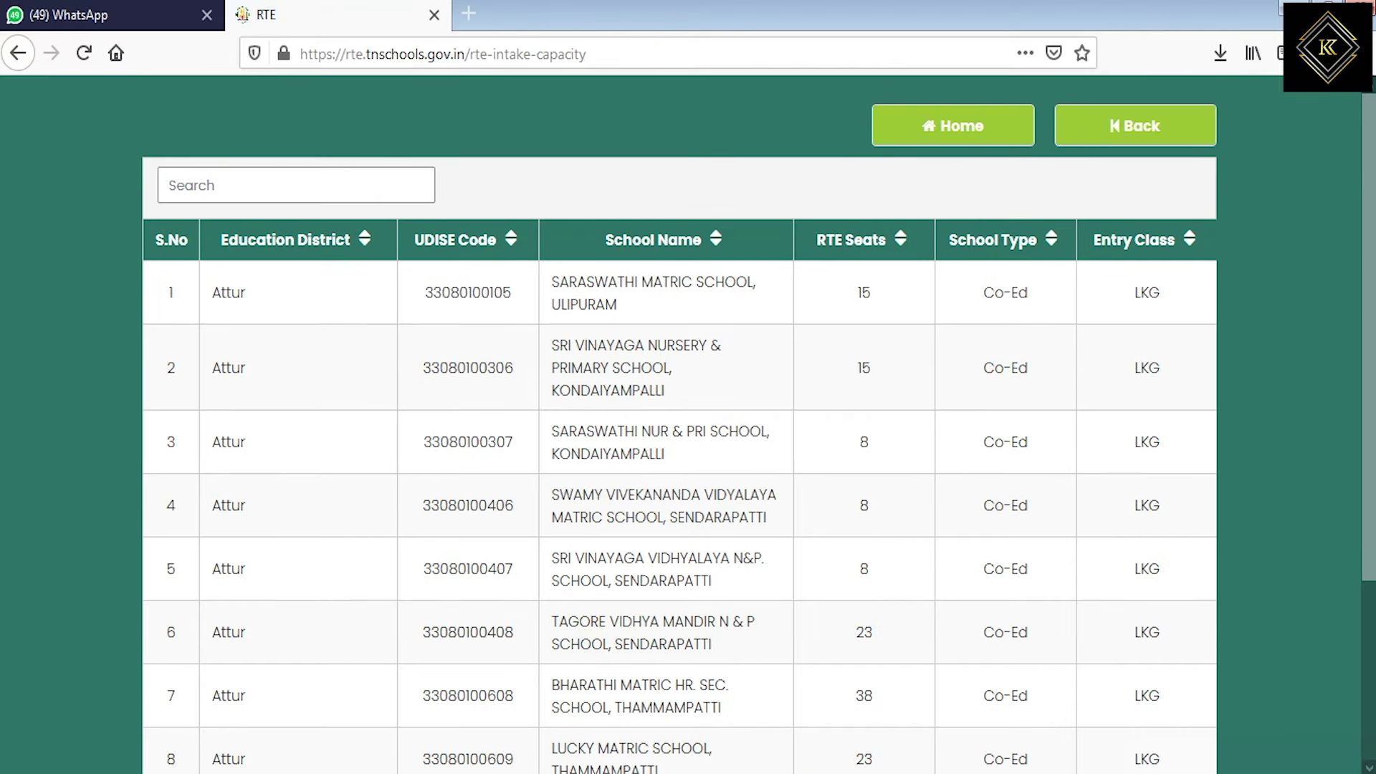
Start a new application from the home page, entering the child's name and the gender Male
{"action": "left_click", "coordinate": [966, 137]}
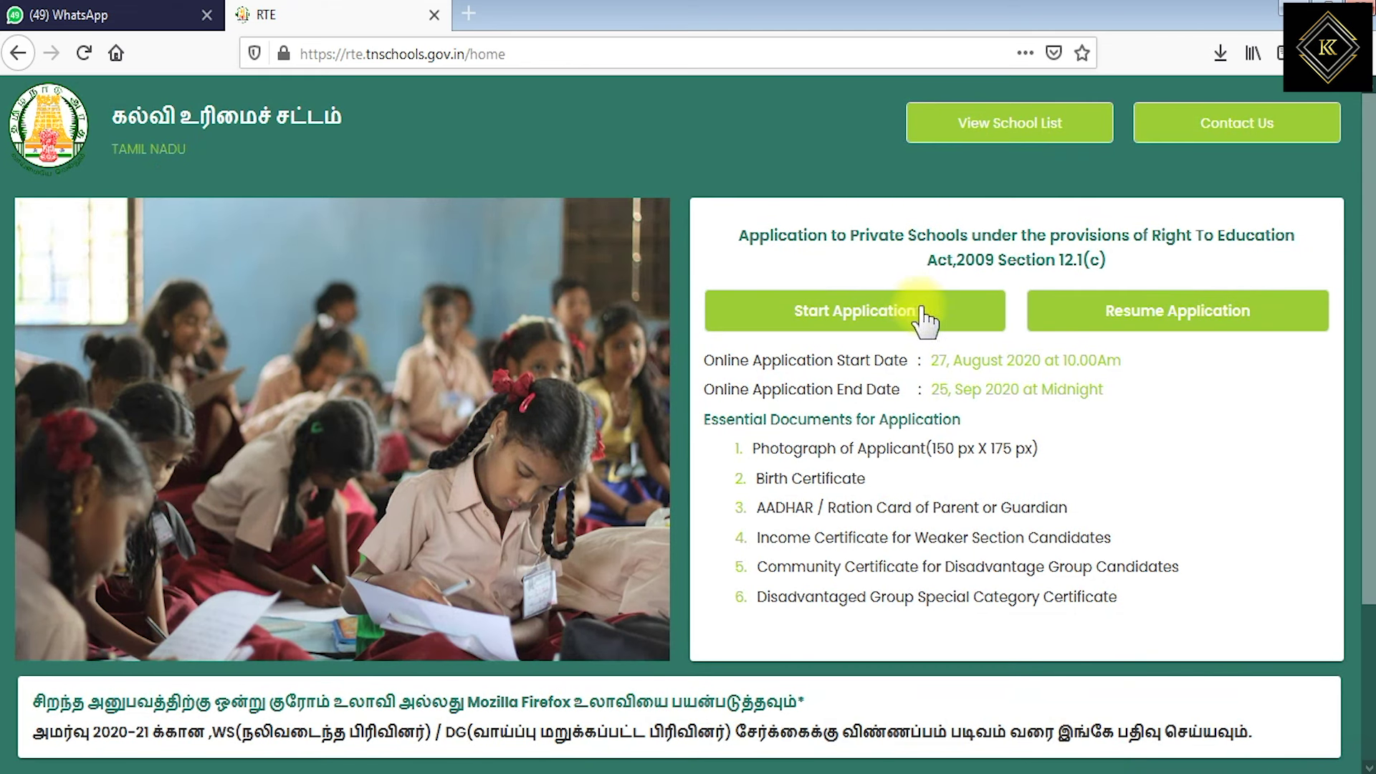
{"action": "left_click", "coordinate": [877, 321]}
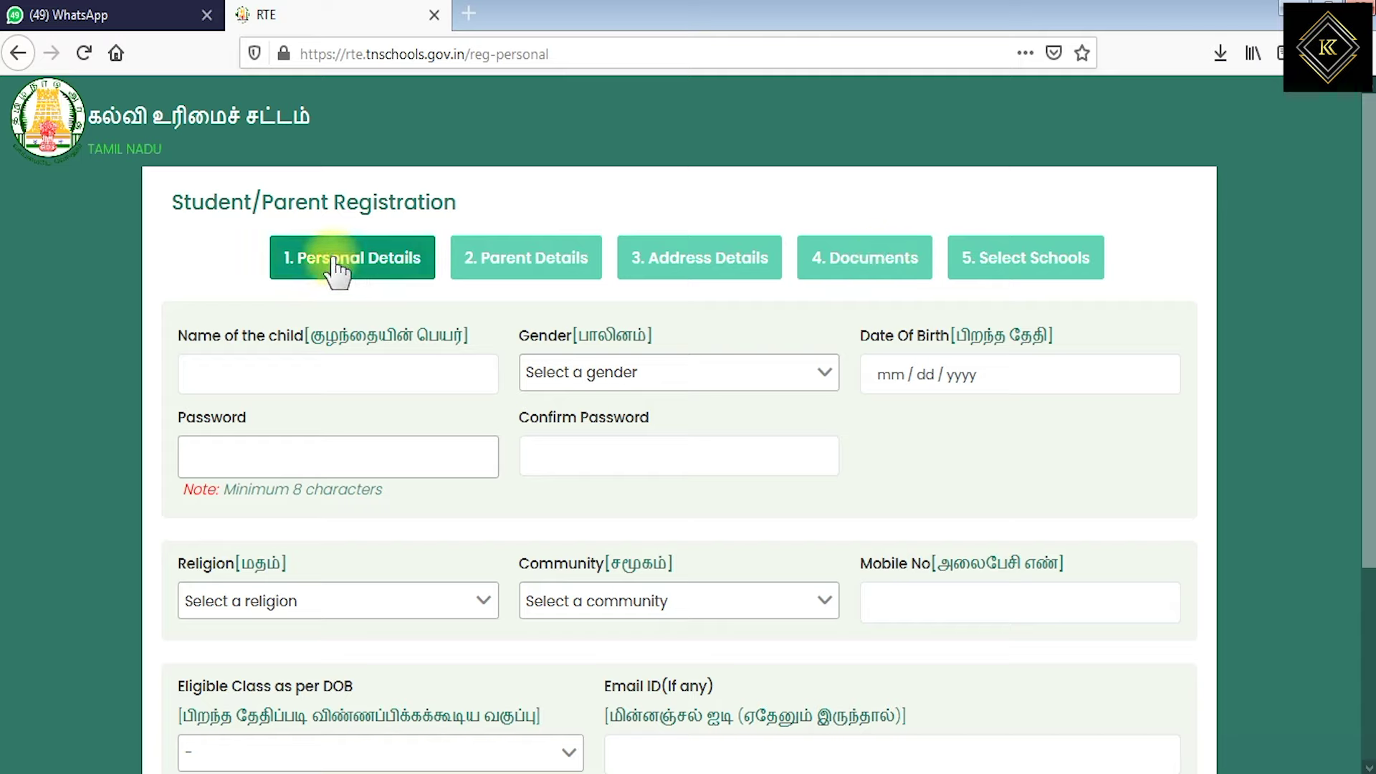
{"action": "left_click", "coordinate": [290, 372]}
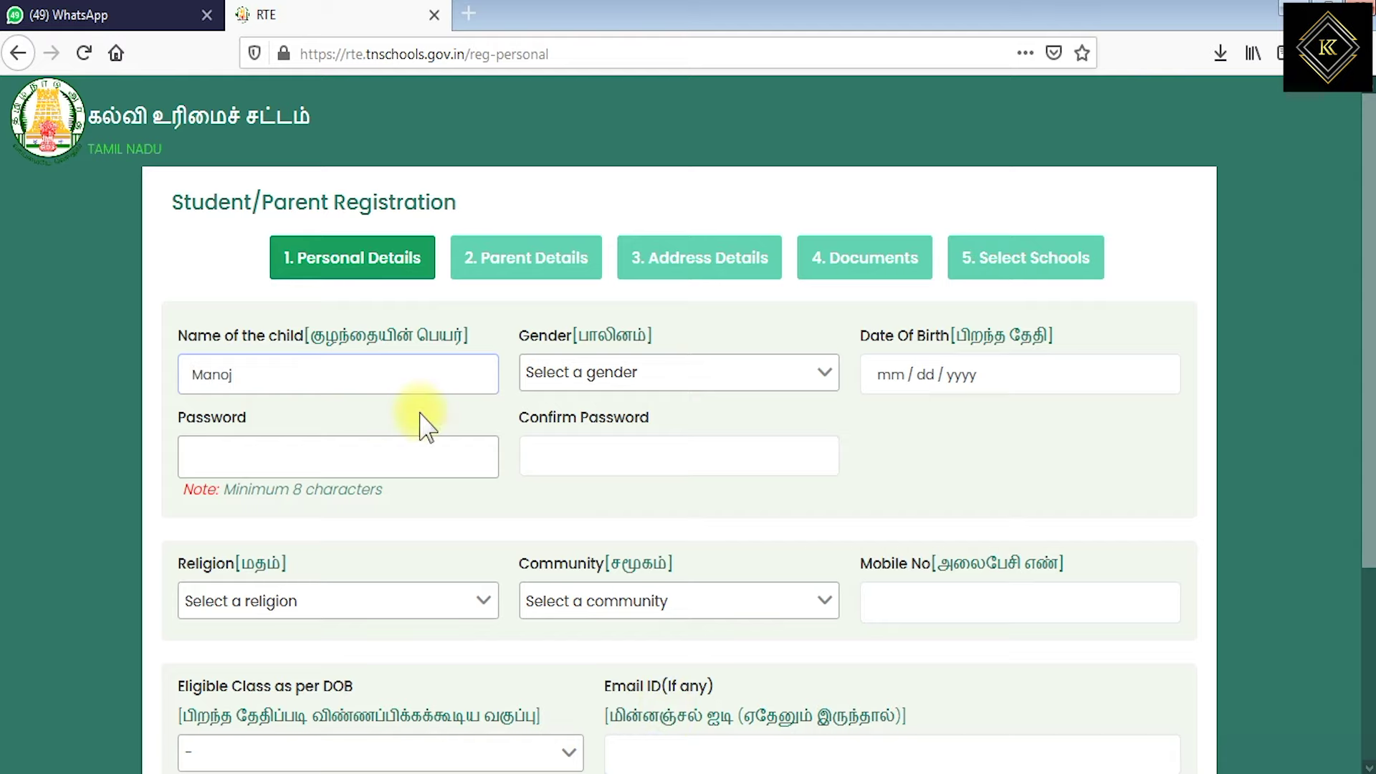
{"action": "left_click", "coordinate": [614, 367]}
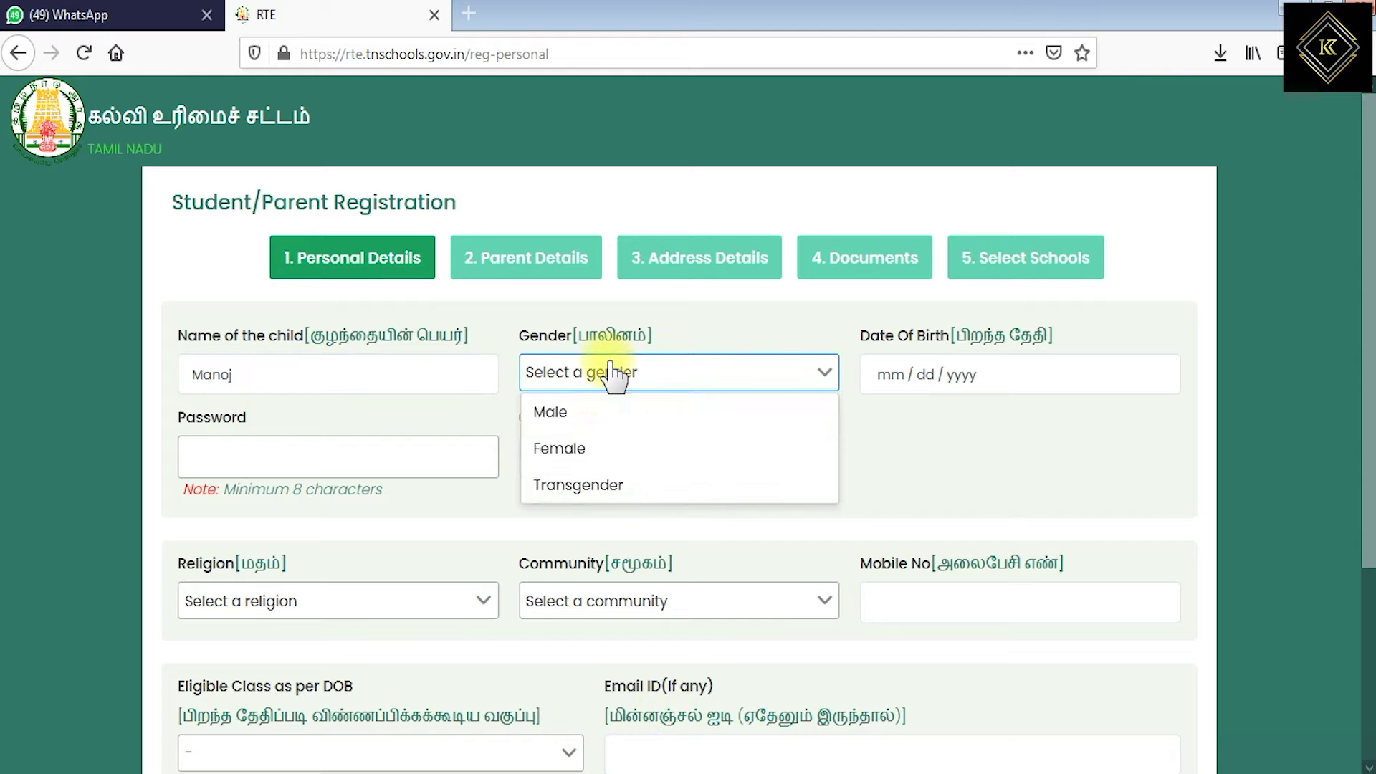
{"action": "left_click", "coordinate": [579, 416]}
Enter the child's date of birth in the personal details
{"action": "left_click", "coordinate": [889, 379]}
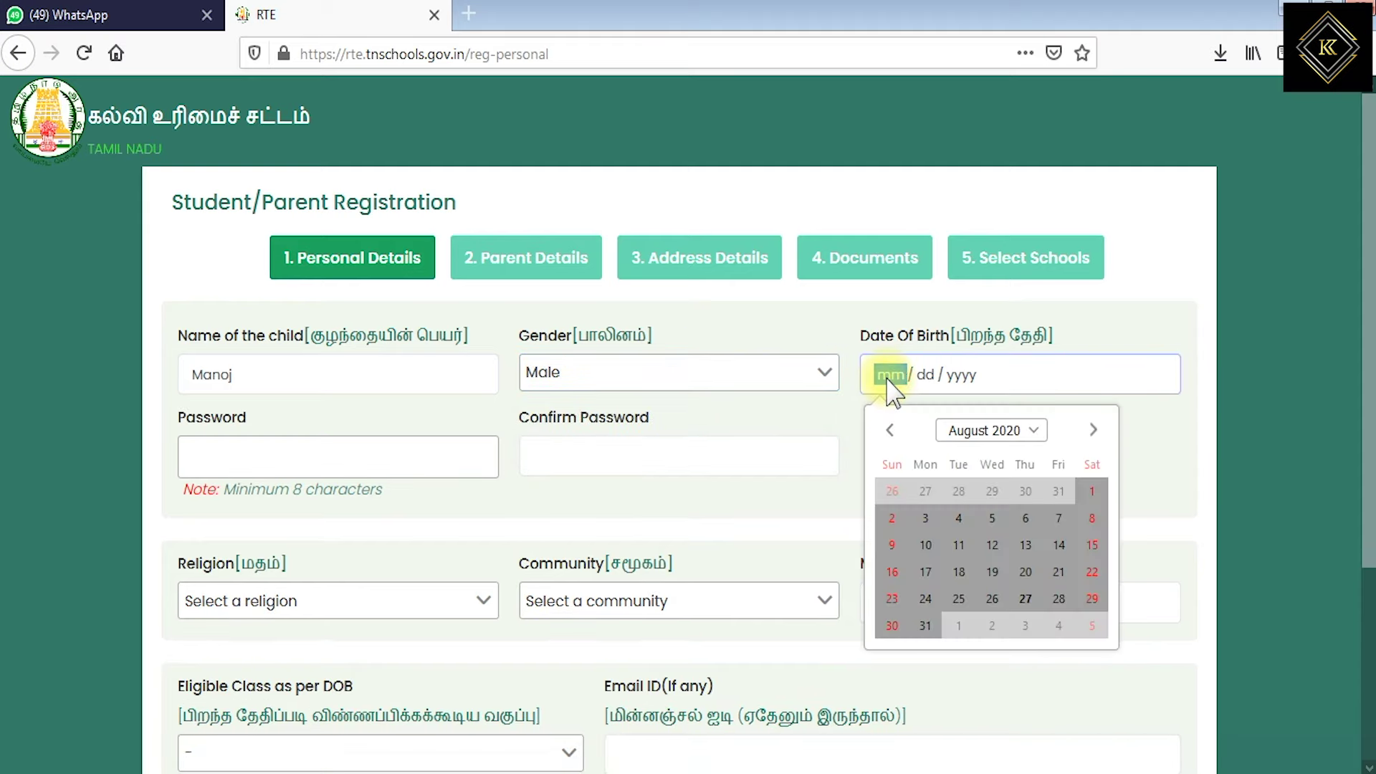
{"action": "left_click", "coordinate": [1268, 765]}
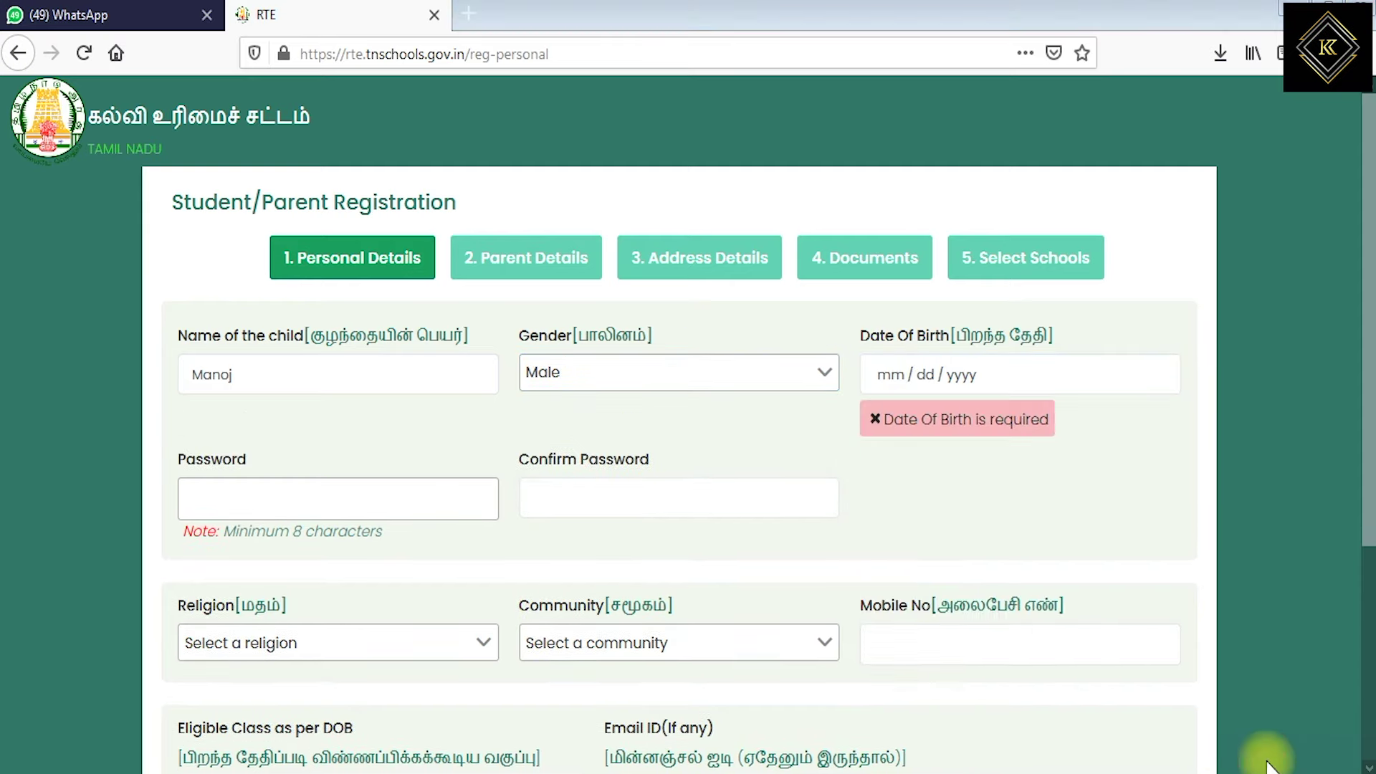
{"action": "left_click", "coordinate": [893, 385]}
{"action": "left_click", "coordinate": [1014, 430]}
{"action": "left_click", "coordinate": [959, 545]}
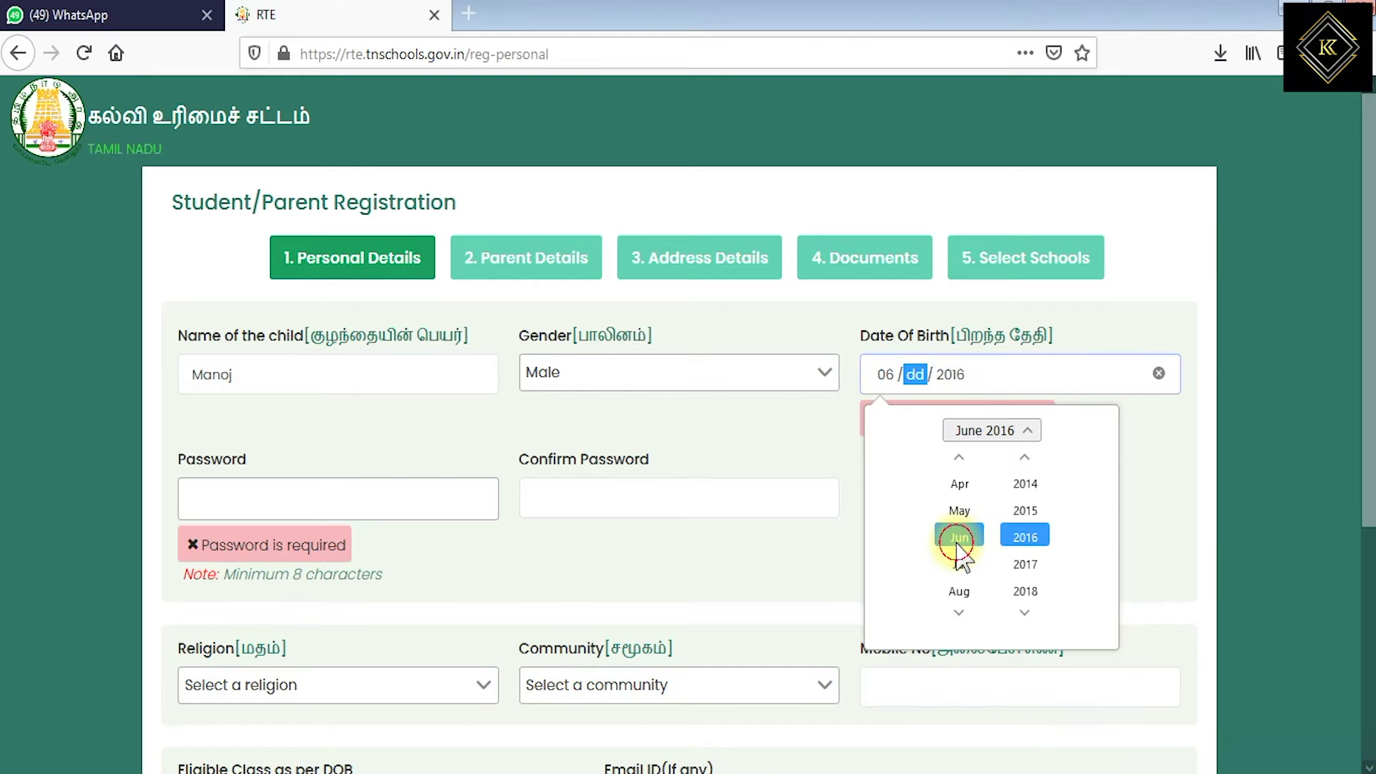
{"action": "left_click", "coordinate": [1260, 753]}
Enter the account password and repeat it in the confirmation field, observing the minimum length note
{"action": "left_click", "coordinate": [268, 453]}
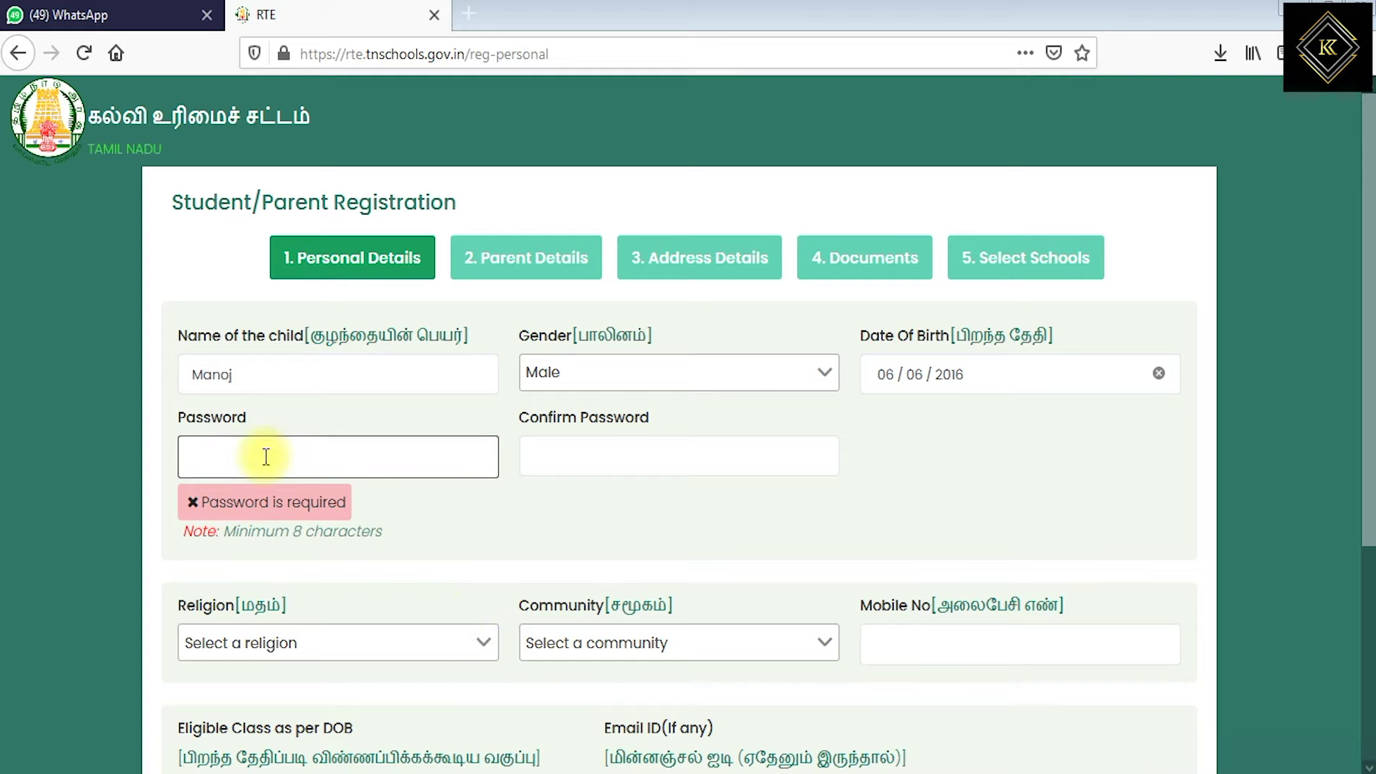
{"action": "left_click", "coordinate": [241, 465]}
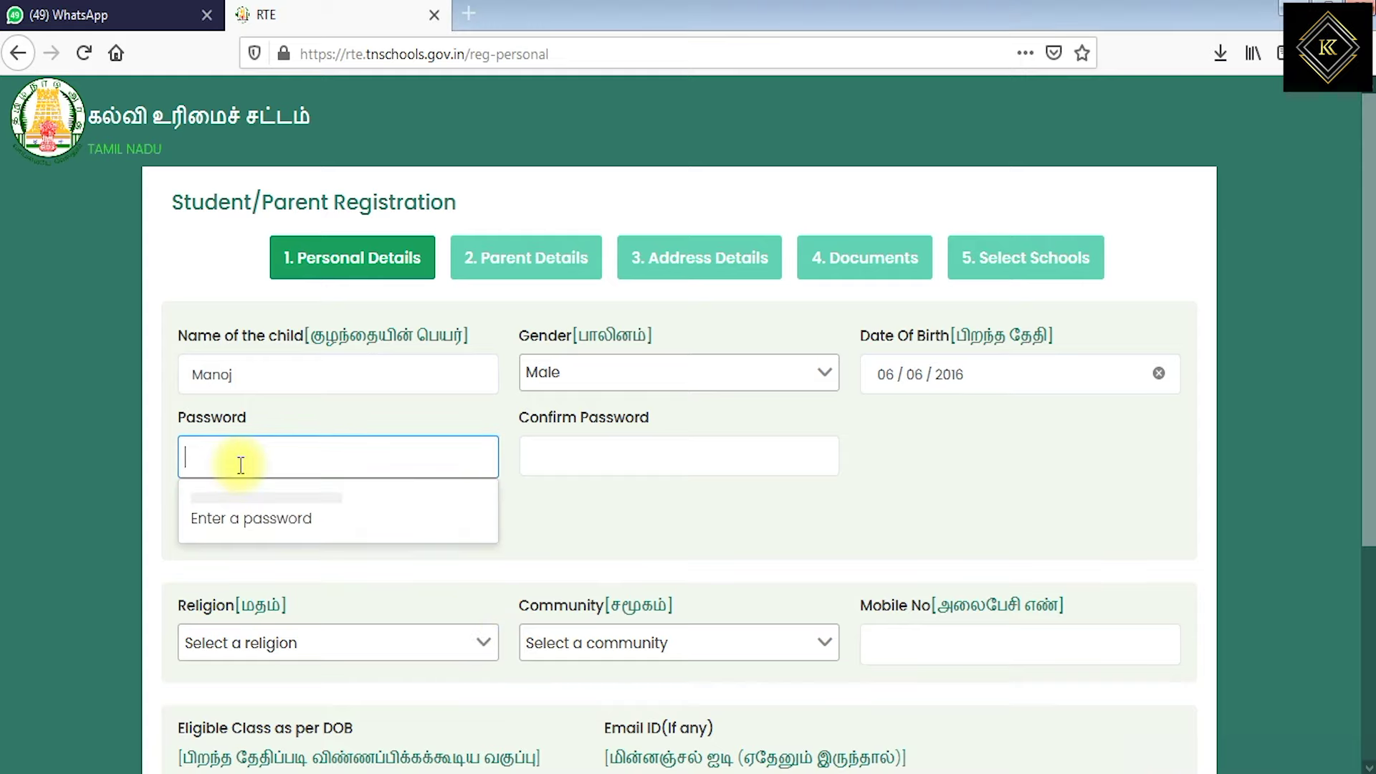
{"action": "type", "text": "••••••••"}
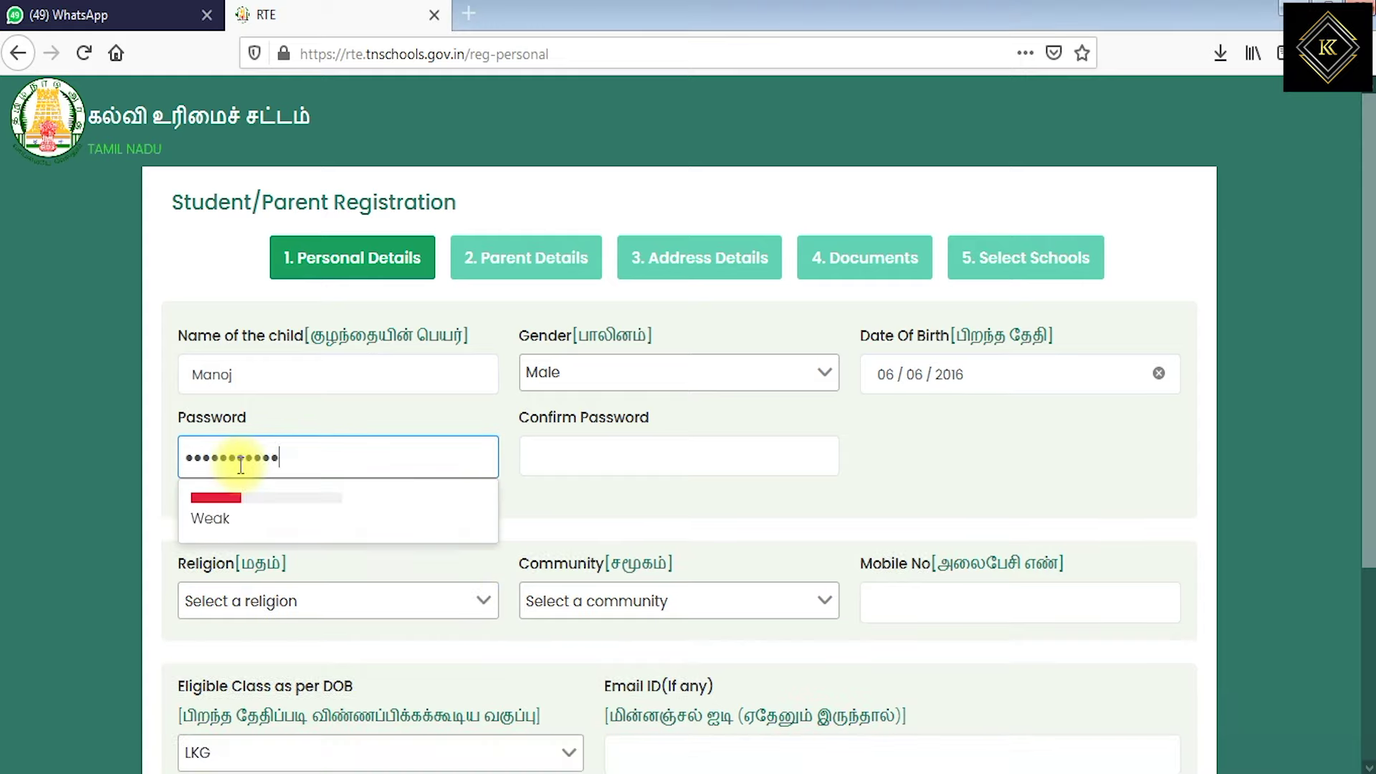
{"action": "type", "text": "••"}
{"action": "key", "text": "Tab"}
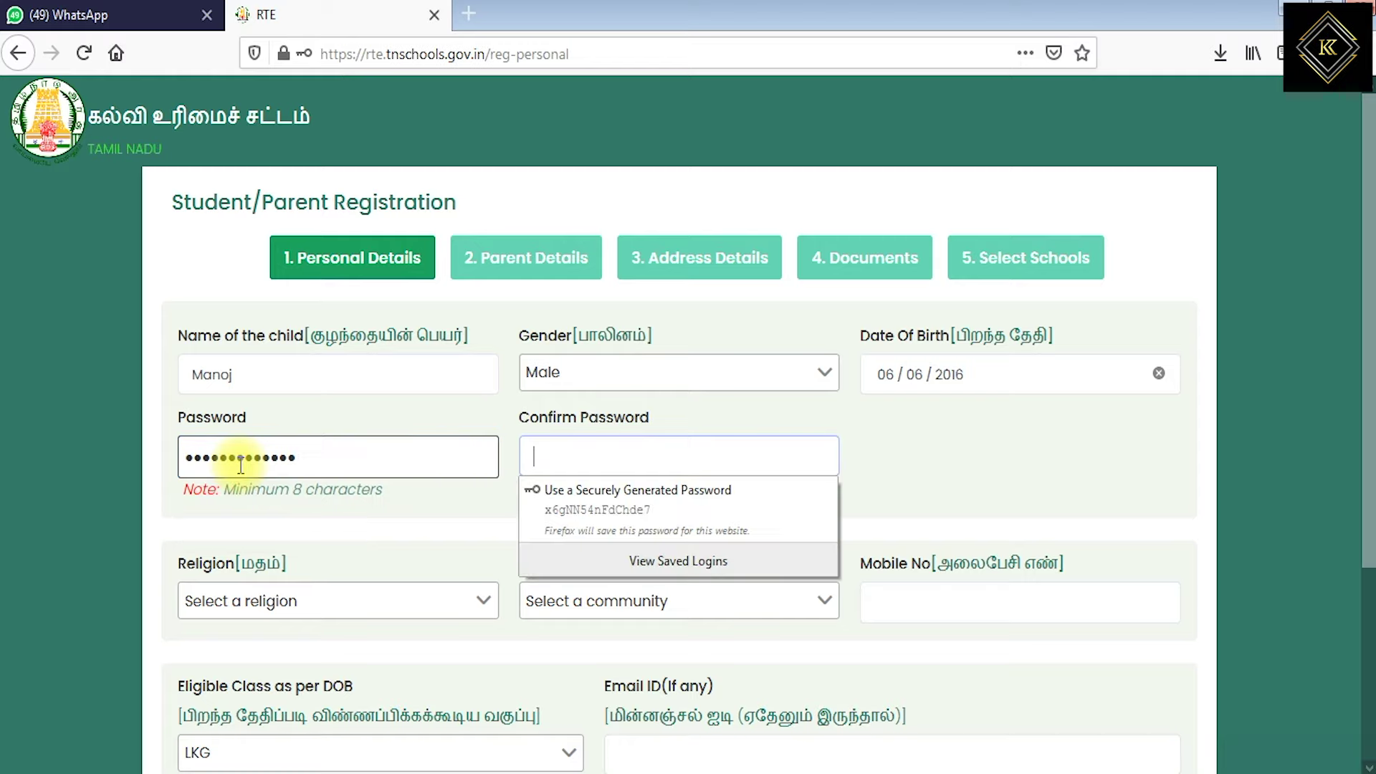
{"action": "type", "text": "••"}
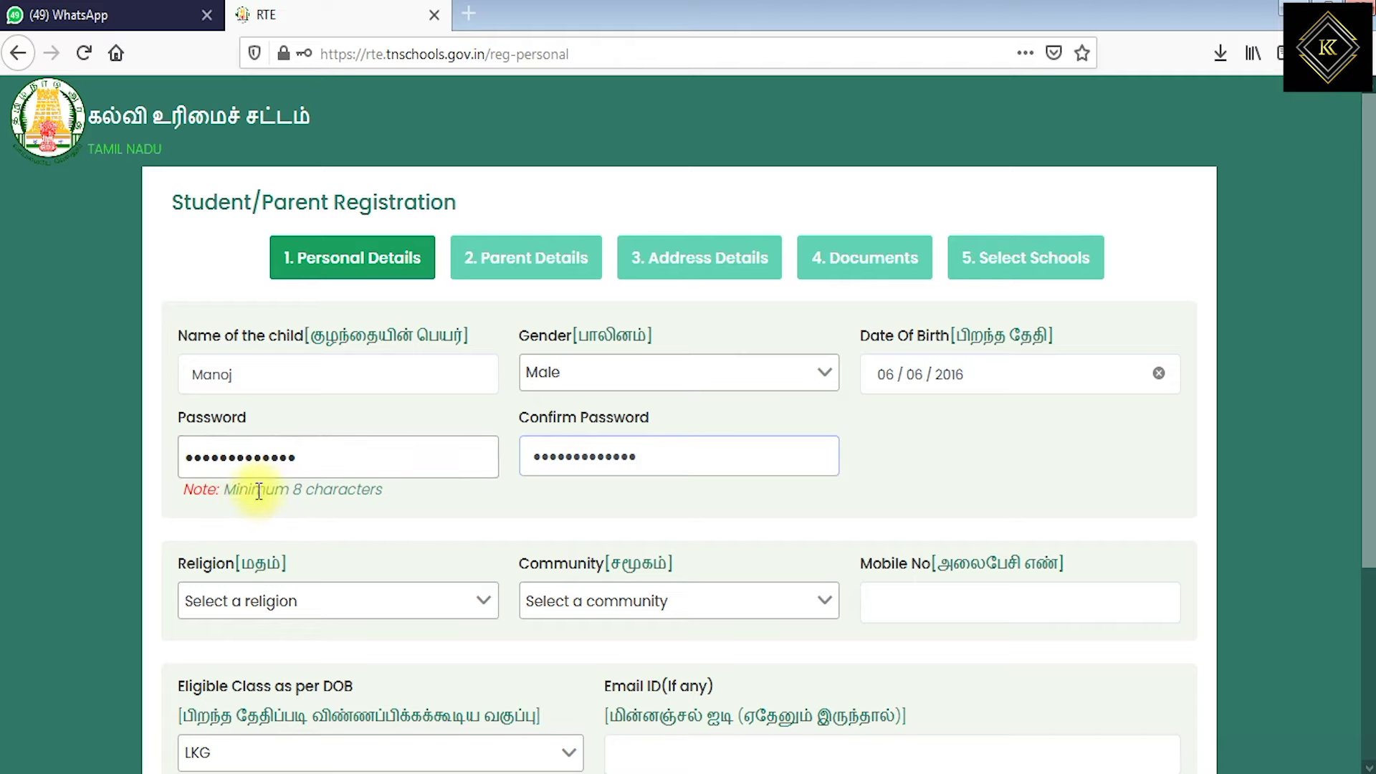
{"action": "left_click_drag", "start_coordinate": [248, 490], "coordinate": [350, 497]}
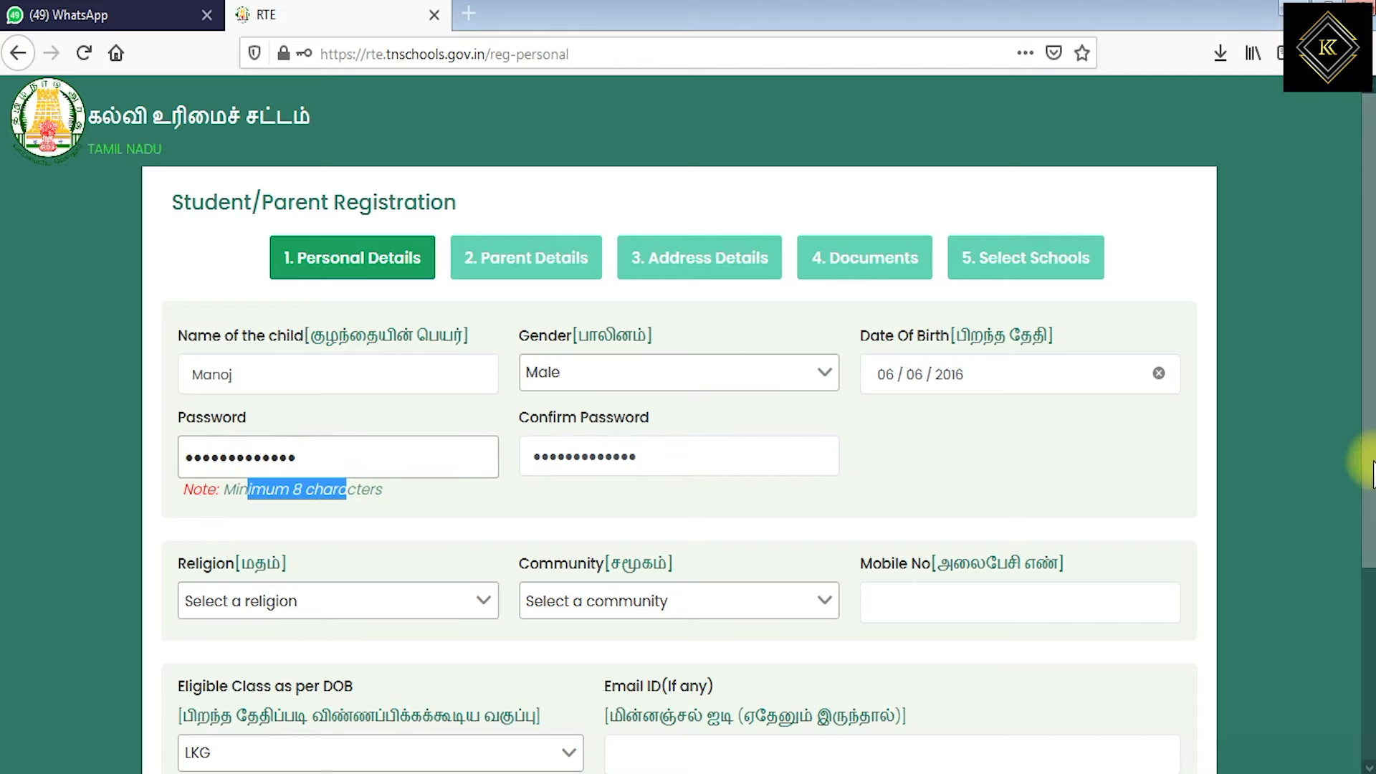
Set the child's religion to Hindu and community to MBC, and fill in the mobile number
{"action": "left_click_drag", "start_coordinate": [1367, 472], "coordinate": [1373, 552]}
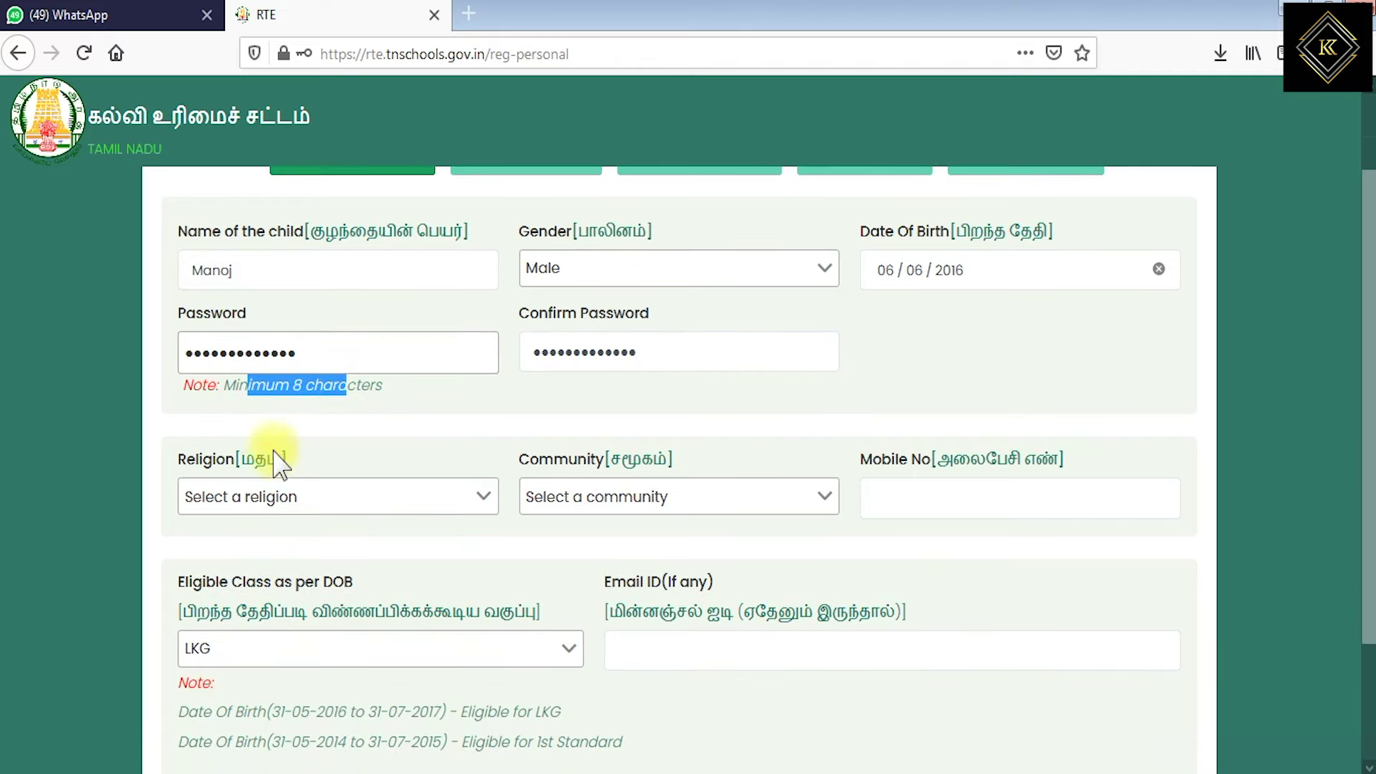
{"action": "left_click", "coordinate": [220, 493]}
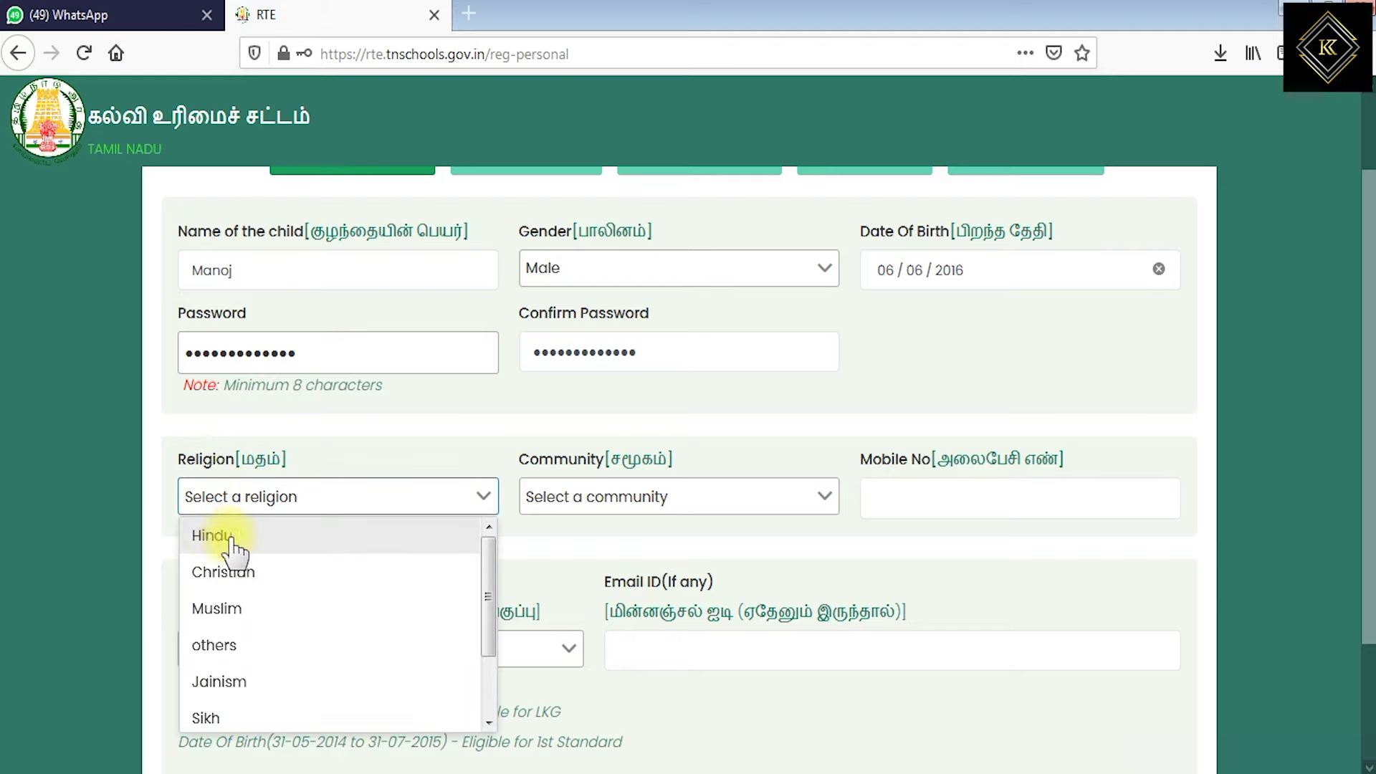
{"action": "left_click", "coordinate": [226, 547]}
{"action": "left_click", "coordinate": [585, 512]}
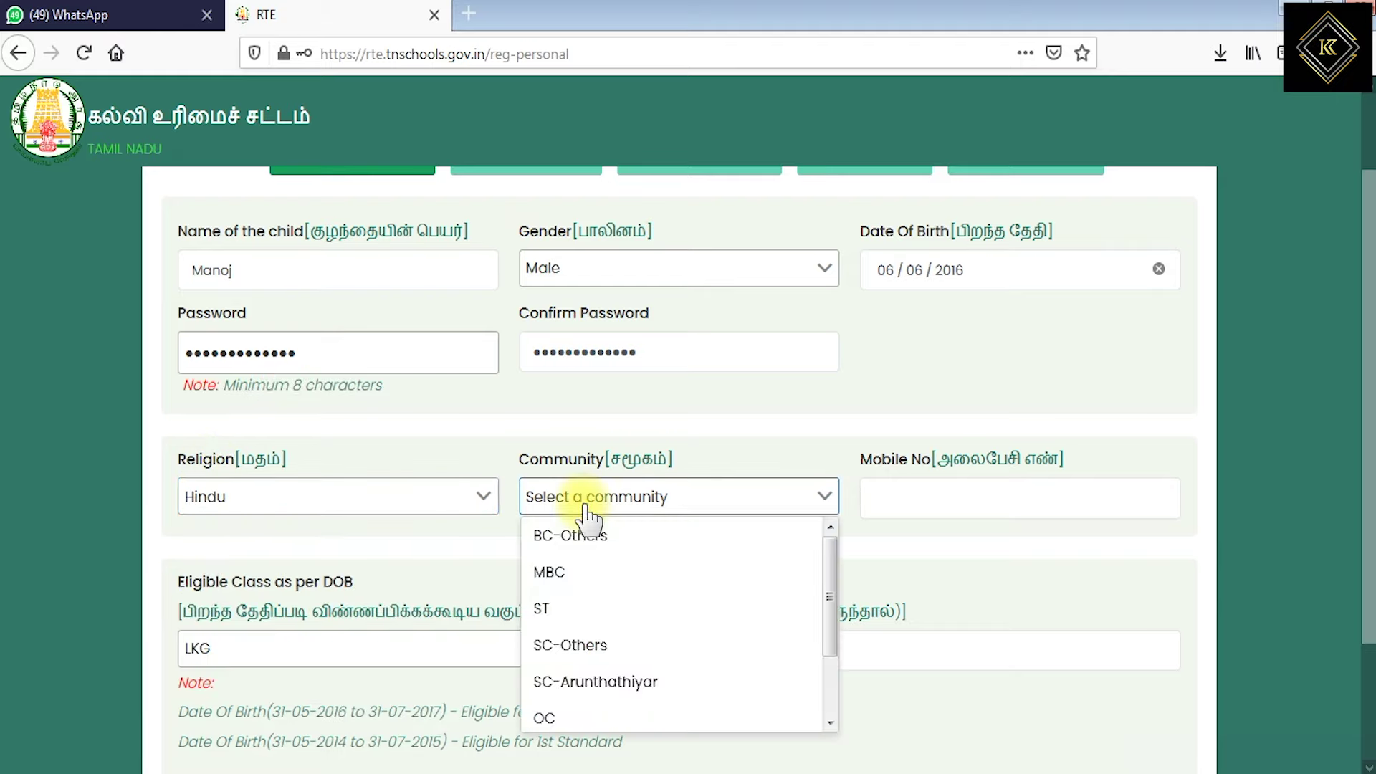
{"action": "scroll", "coordinate": [595, 709], "scroll_direction": "down", "scroll_amount": 1}
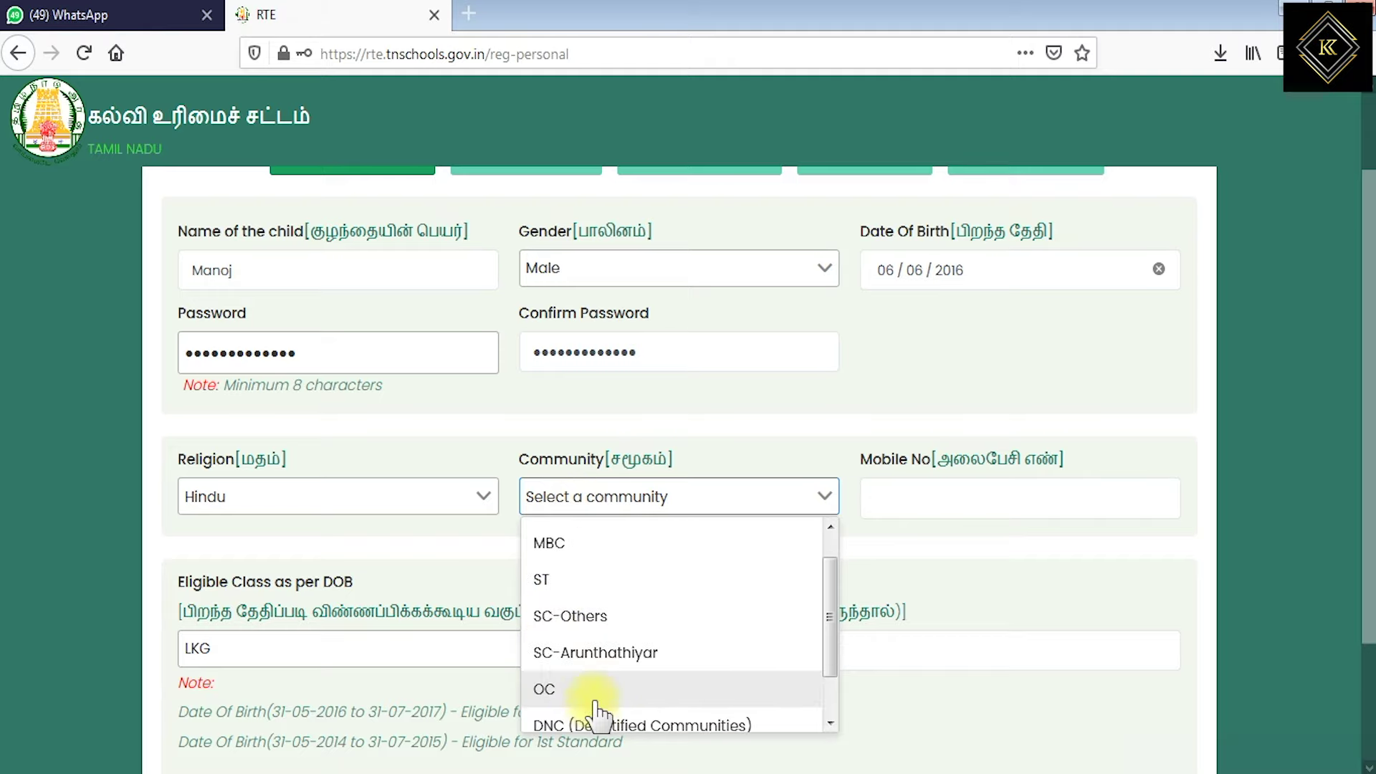
{"action": "scroll", "coordinate": [609, 645], "scroll_direction": "down", "scroll_amount": 1}
{"action": "scroll", "coordinate": [614, 636], "scroll_direction": "up", "scroll_amount": 2}
{"action": "left_click", "coordinate": [556, 571]}
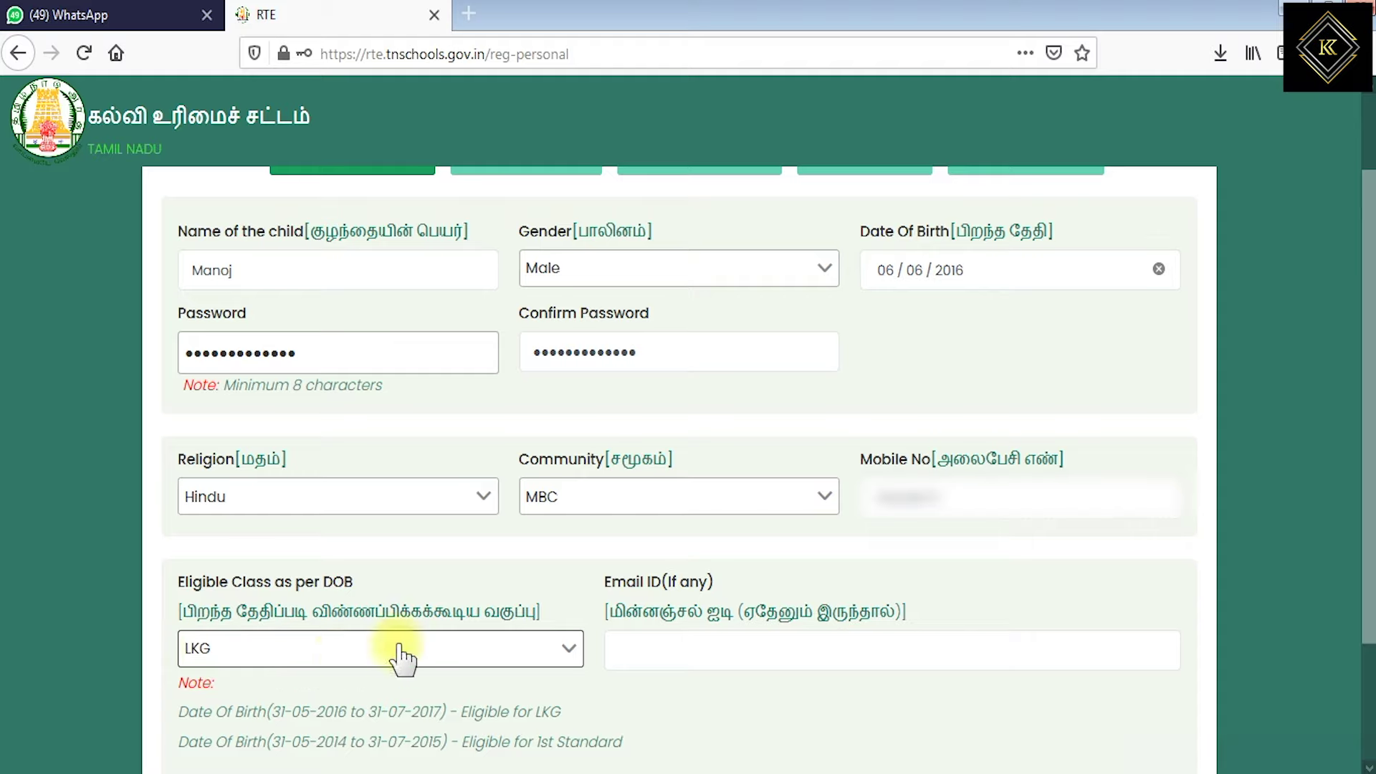
Examine the eligible class and the date-of-birth ranges noted for LKG and 1st Standard
{"action": "scroll", "coordinate": [1268, 756], "scroll_direction": "down", "scroll_amount": 2}
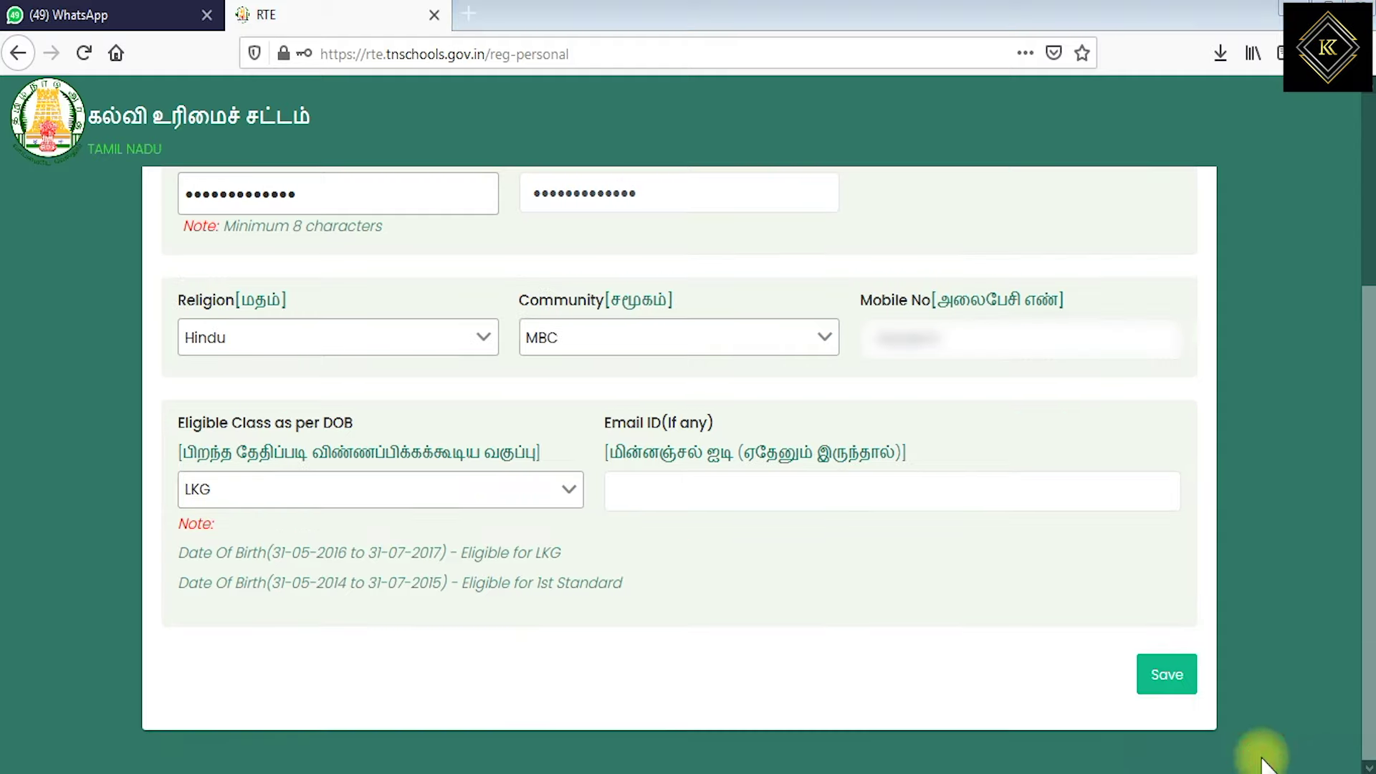
{"action": "left_click", "coordinate": [243, 495]}
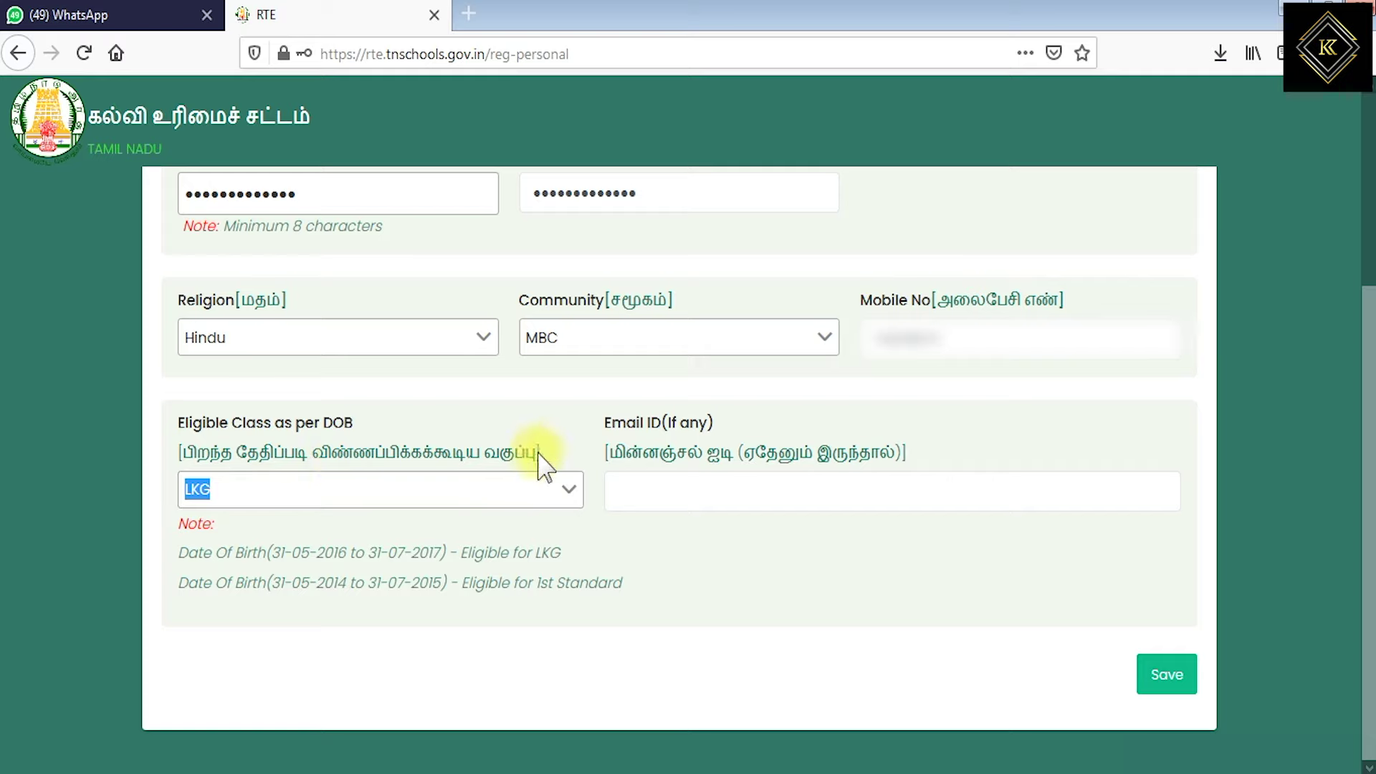
{"action": "left_click", "coordinate": [247, 502]}
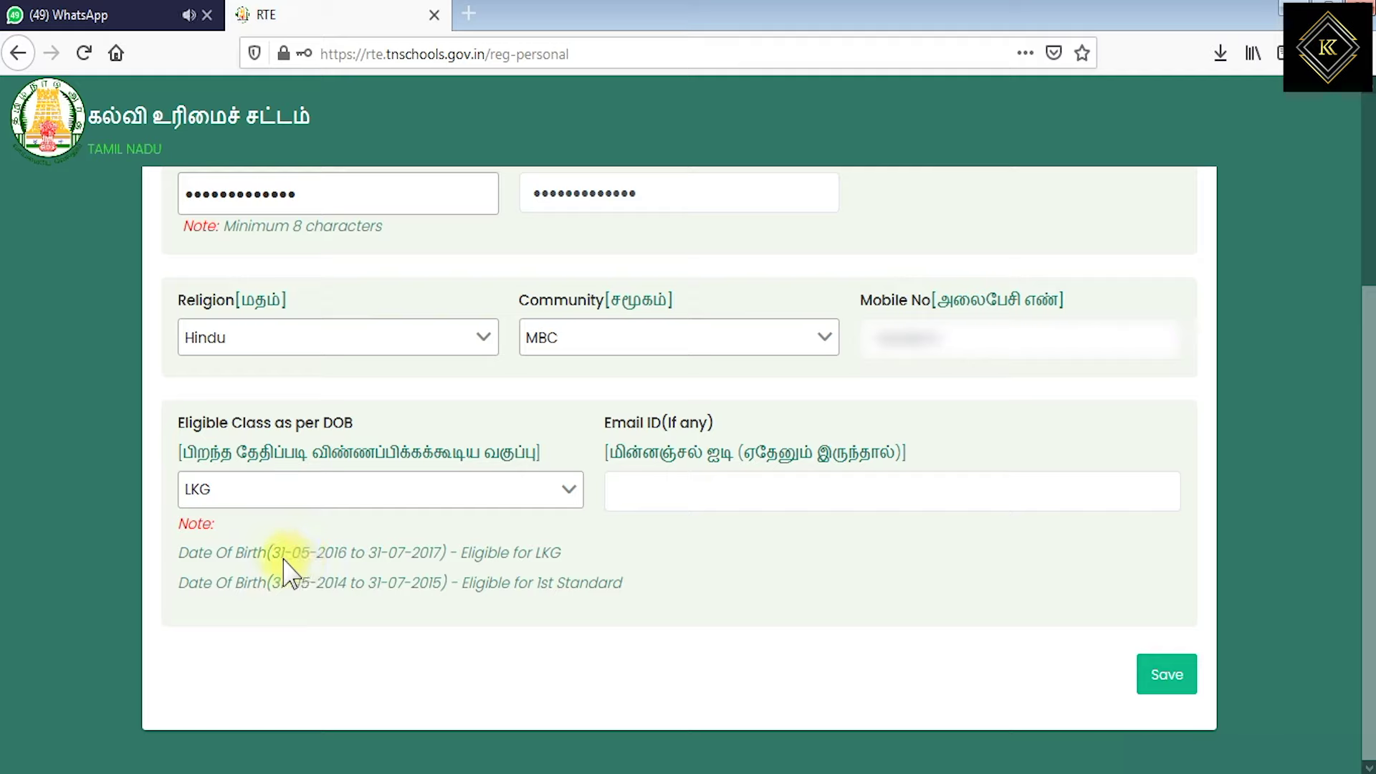
{"action": "left_click_drag", "start_coordinate": [284, 558], "coordinate": [348, 553]}
{"action": "left_click", "coordinate": [466, 558]}
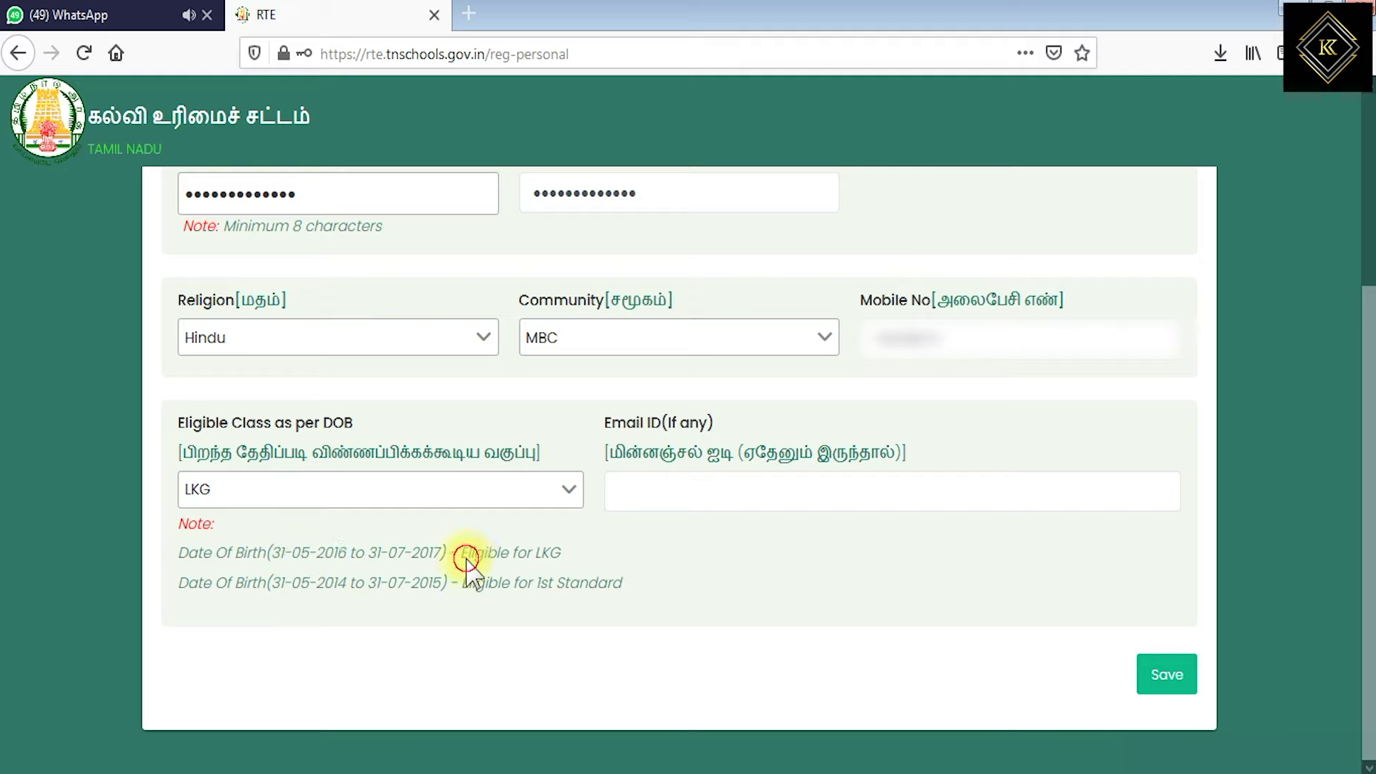
{"action": "left_click_drag", "start_coordinate": [466, 557], "coordinate": [541, 559]}
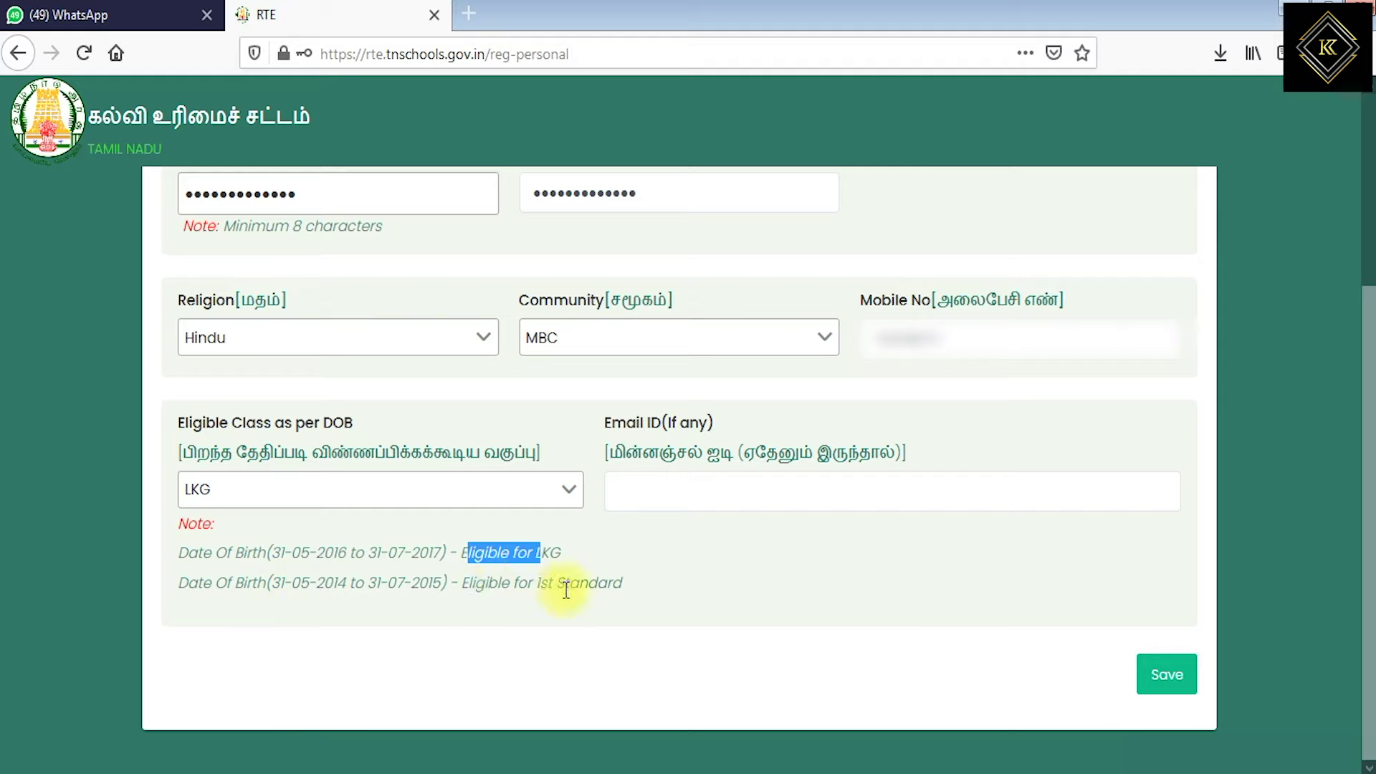
{"action": "left_click", "coordinate": [376, 615]}
{"action": "left_click_drag", "start_coordinate": [200, 584], "coordinate": [589, 582]}
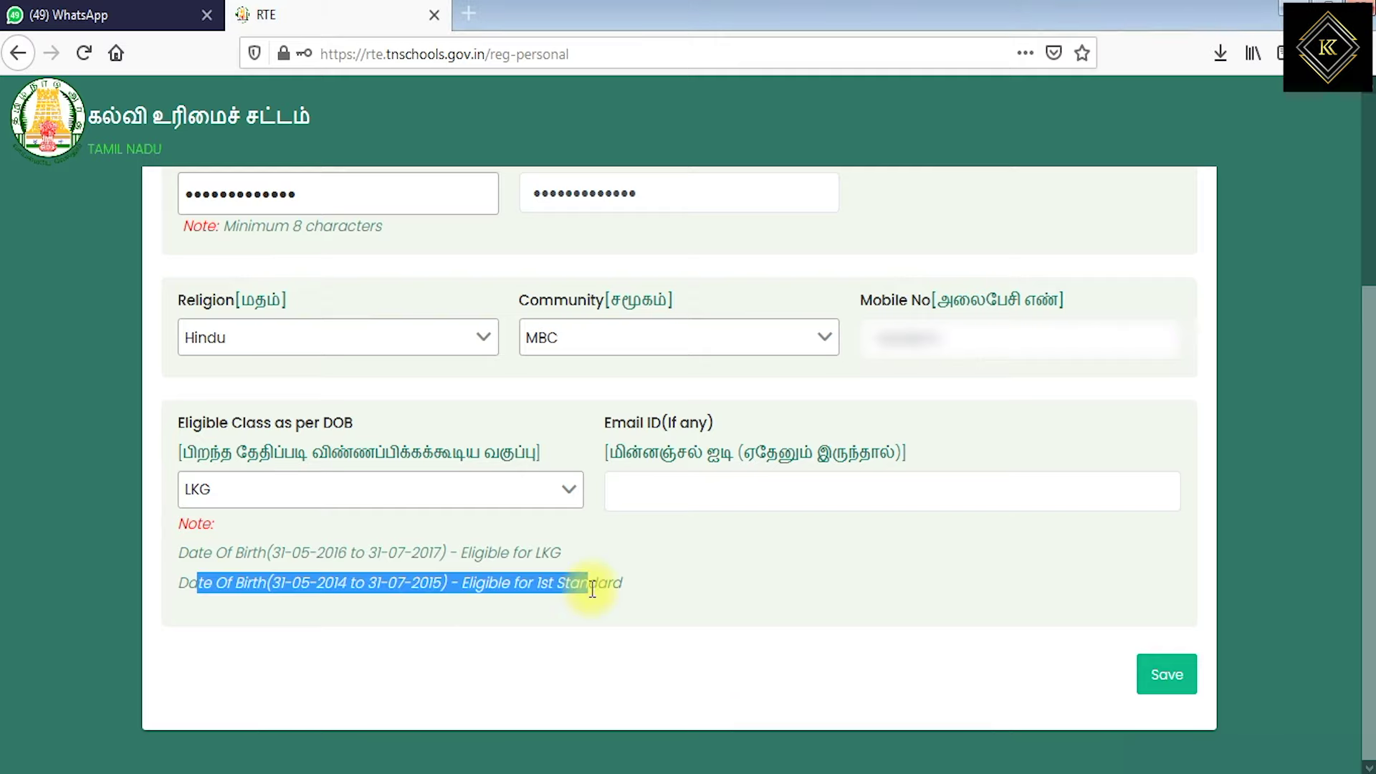
Save the personal details with the optional email left blank, and highlight the issued application number
{"action": "left_click", "coordinate": [691, 491]}
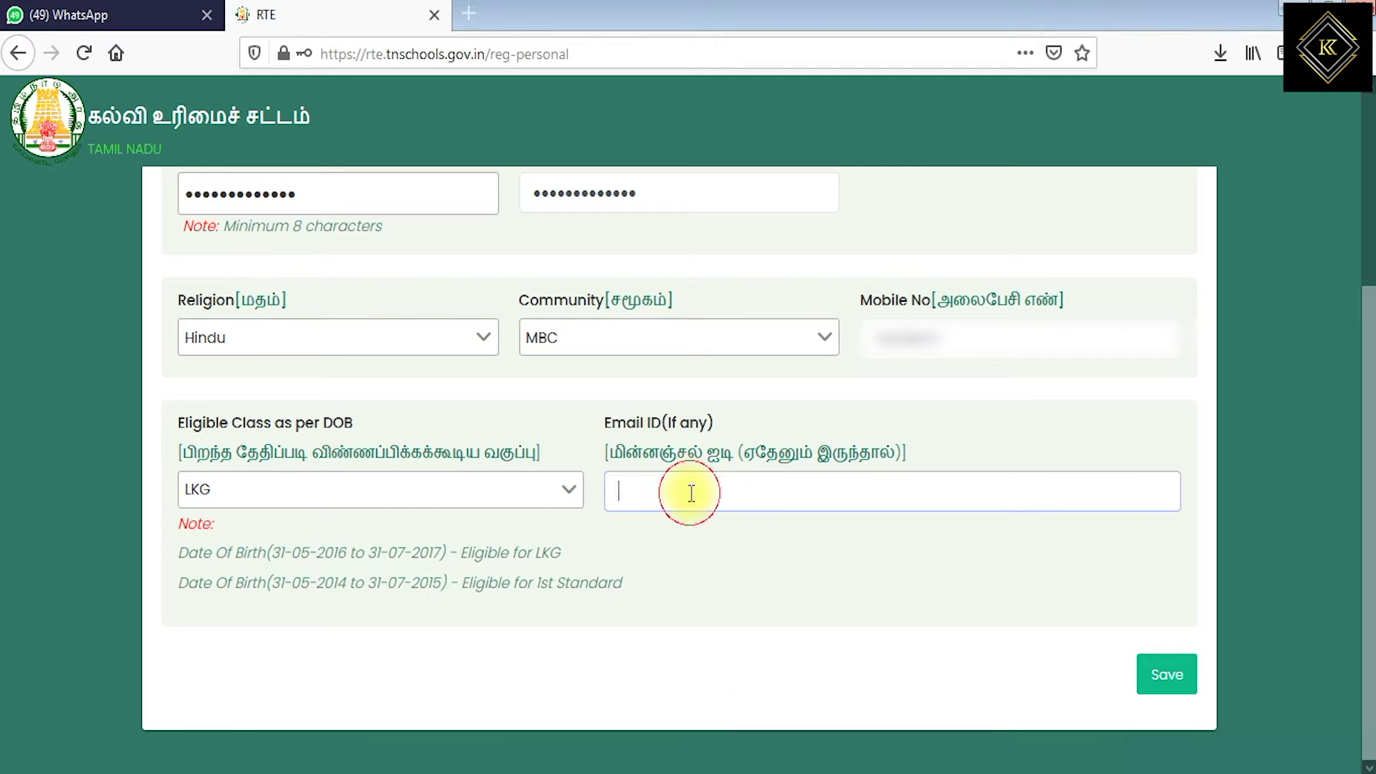
{"action": "left_click", "coordinate": [1173, 678]}
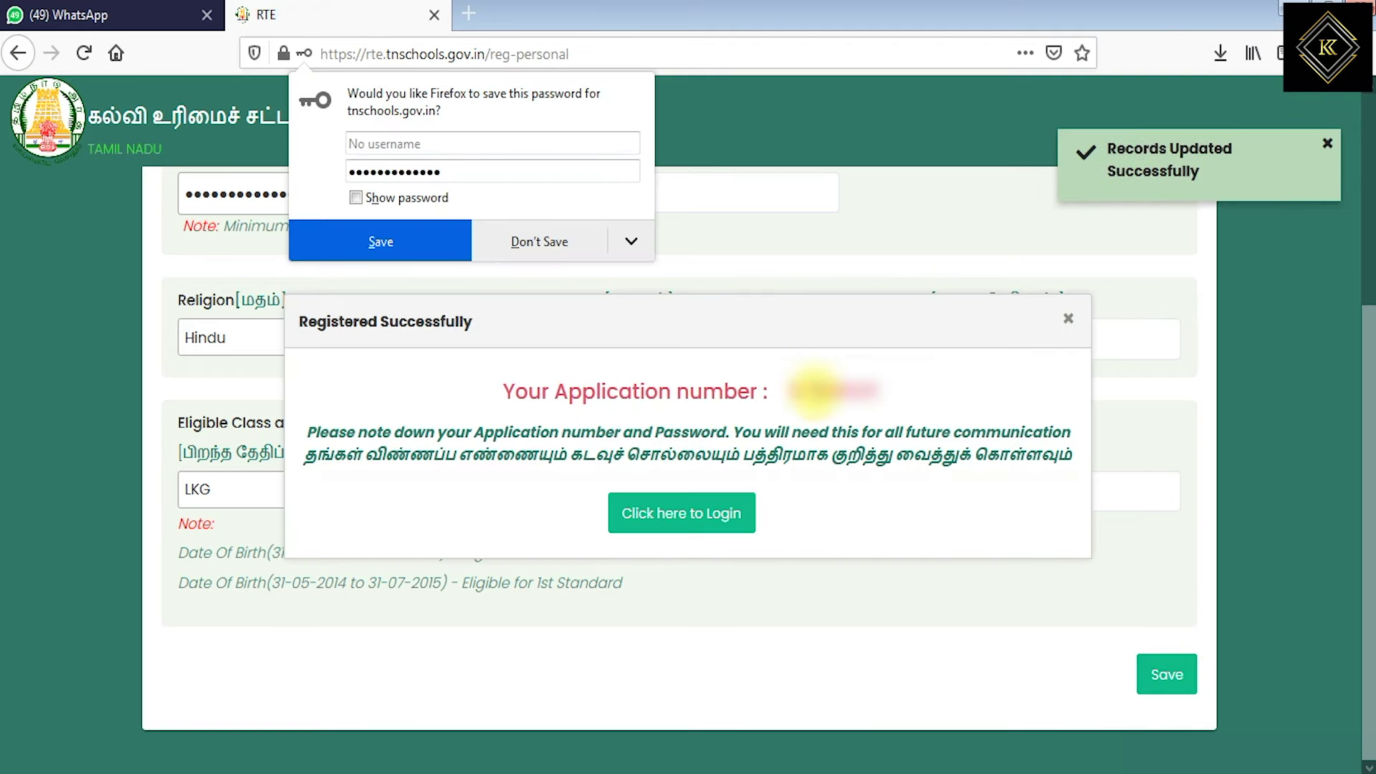
{"action": "left_click_drag", "start_coordinate": [555, 392], "coordinate": [792, 392]}
{"action": "left_click", "coordinate": [793, 392]}
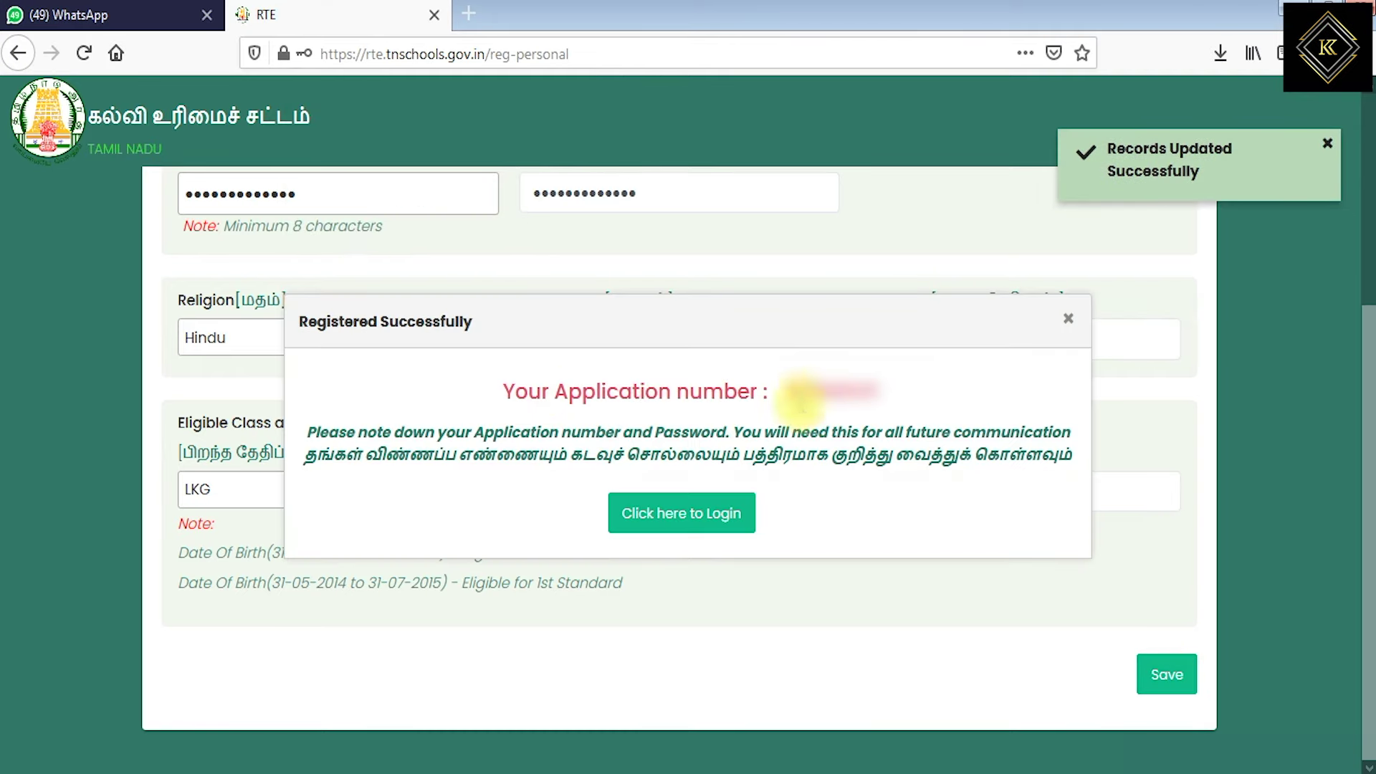
{"action": "double_click", "coordinate": [796, 392]}
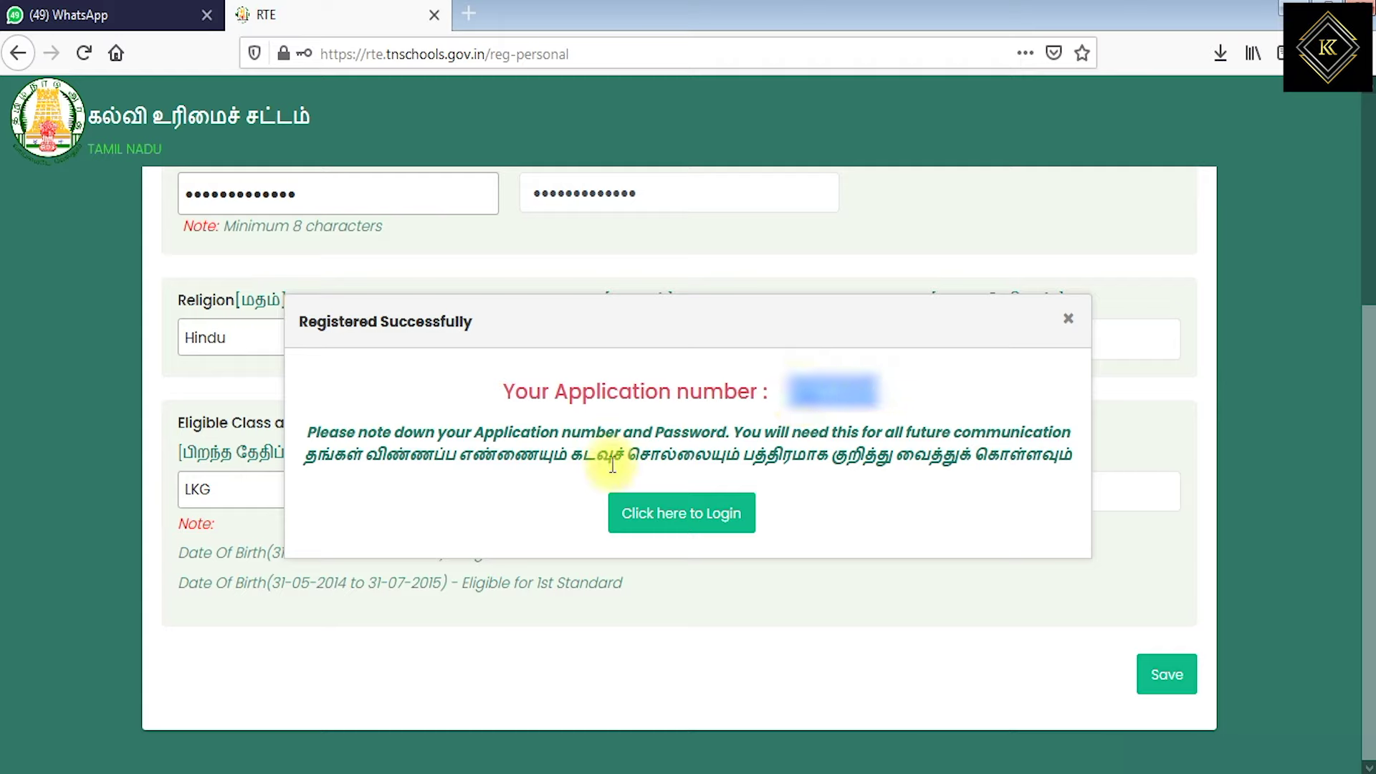
Log in to the new registration with the application number and account password, declining to store the password in the browser
{"action": "left_click", "coordinate": [666, 524]}
{"action": "left_click", "coordinate": [983, 366]}
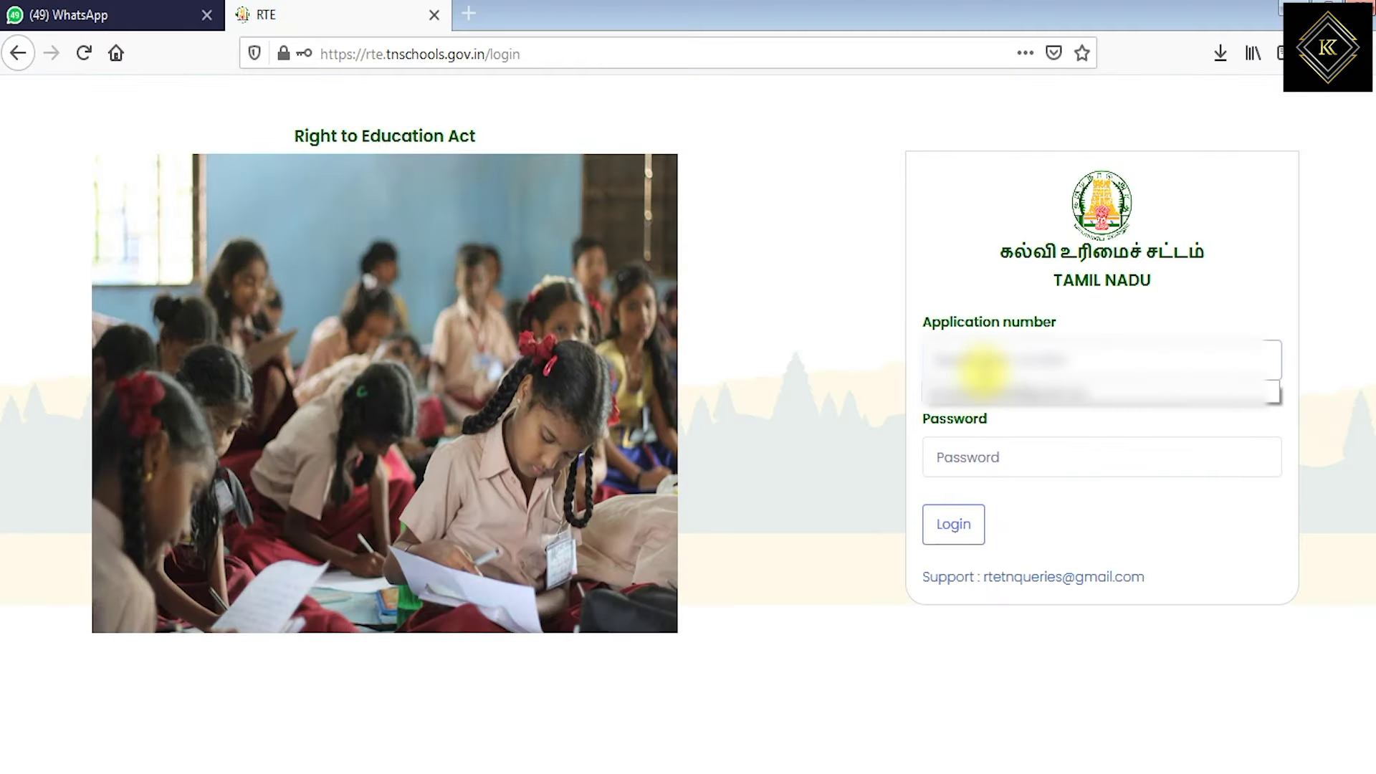
{"action": "left_click", "coordinate": [857, 380]}
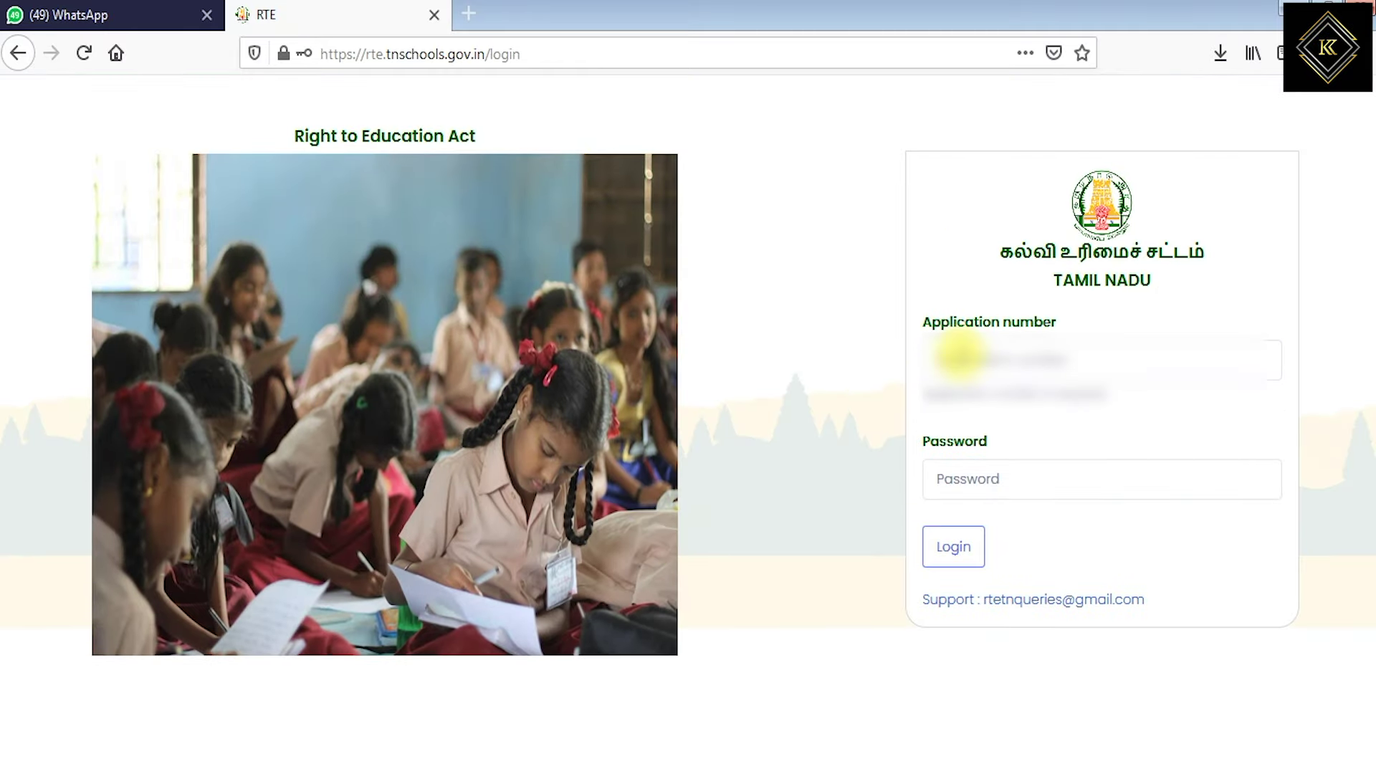
{"action": "left_click", "coordinate": [1220, 54]}
{"action": "left_click", "coordinate": [788, 337]}
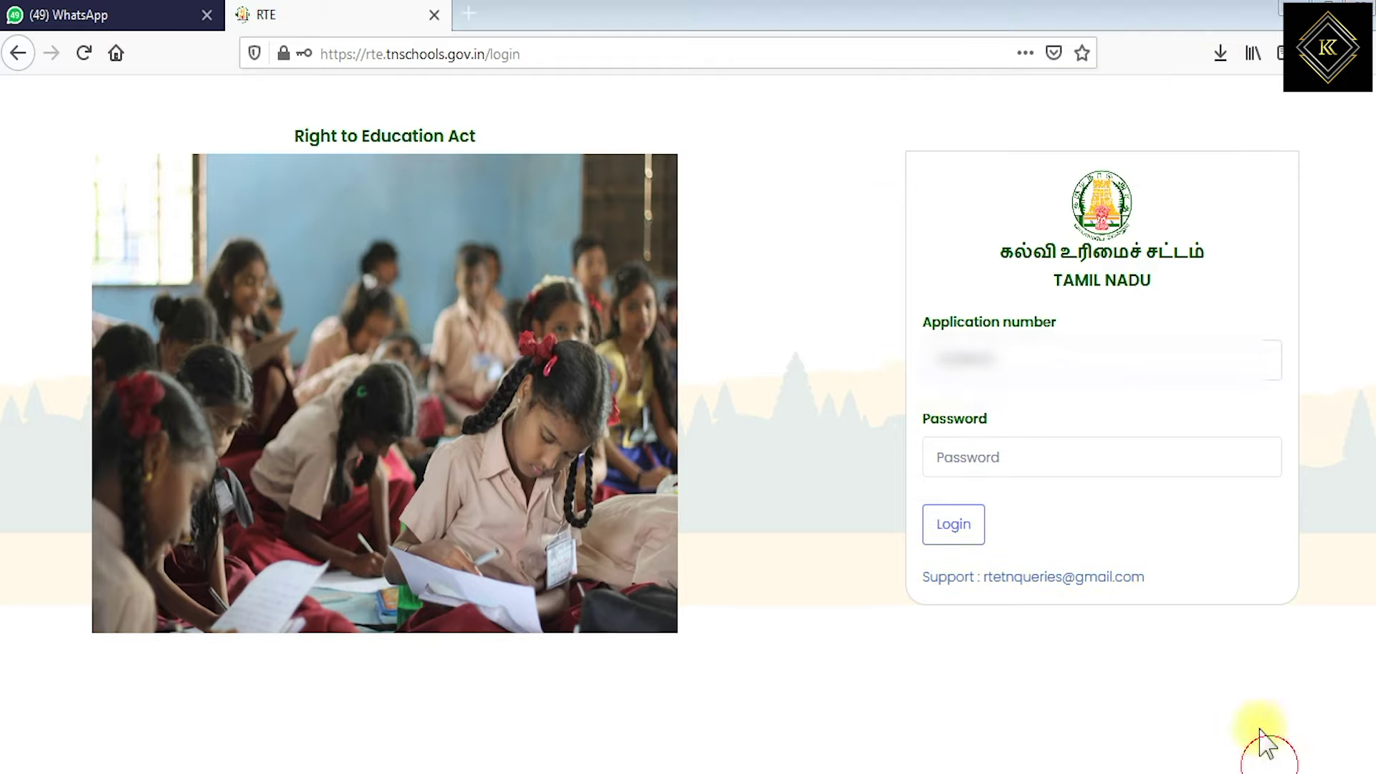
{"action": "left_click", "coordinate": [985, 459]}
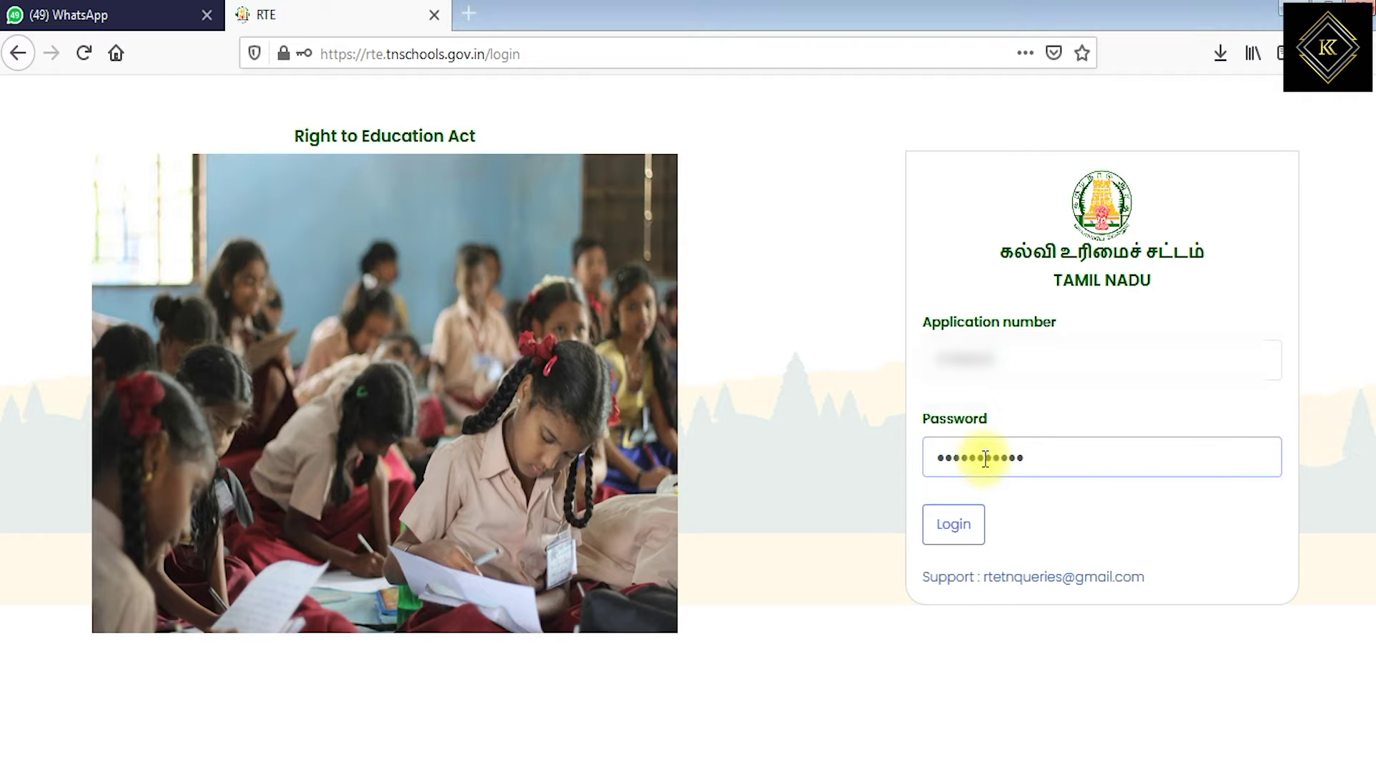
{"action": "left_click", "coordinate": [953, 534]}
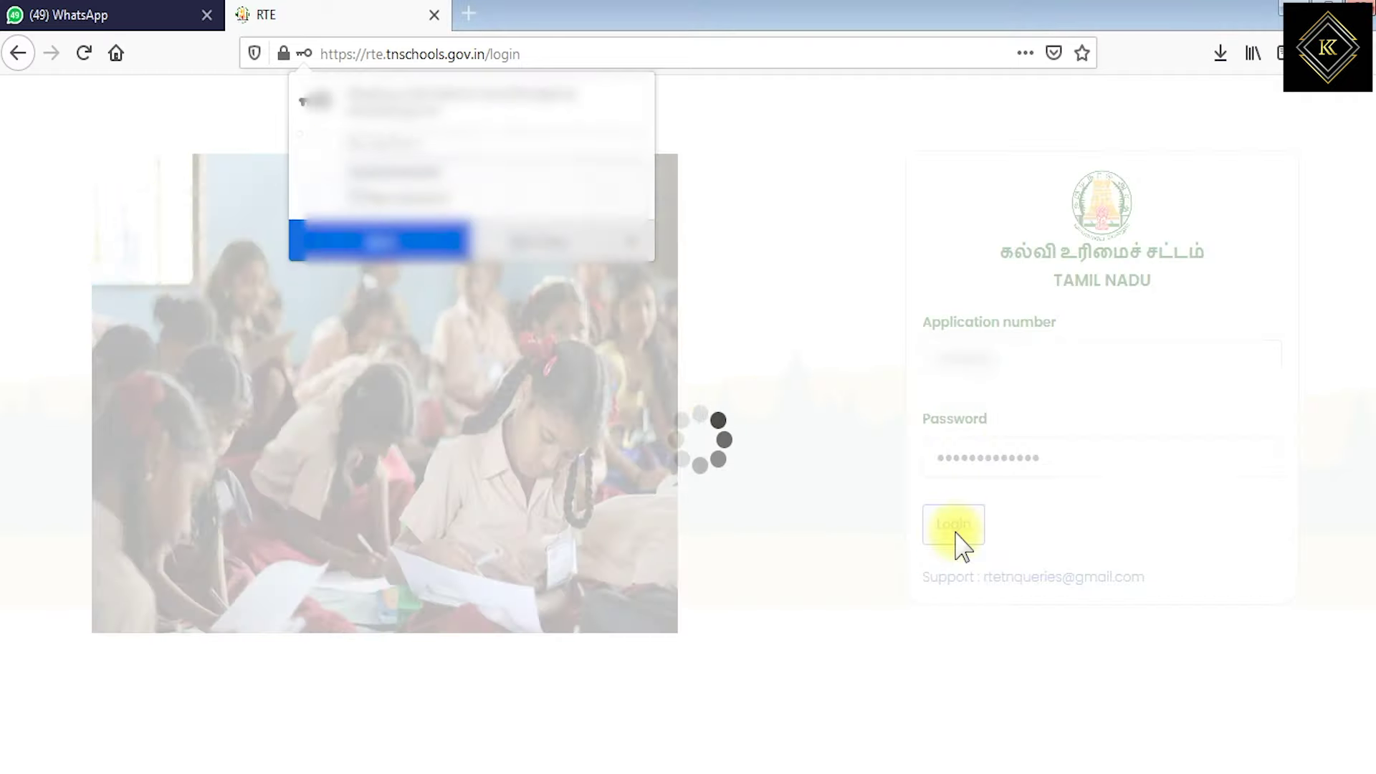
{"action": "left_click", "coordinate": [506, 237]}
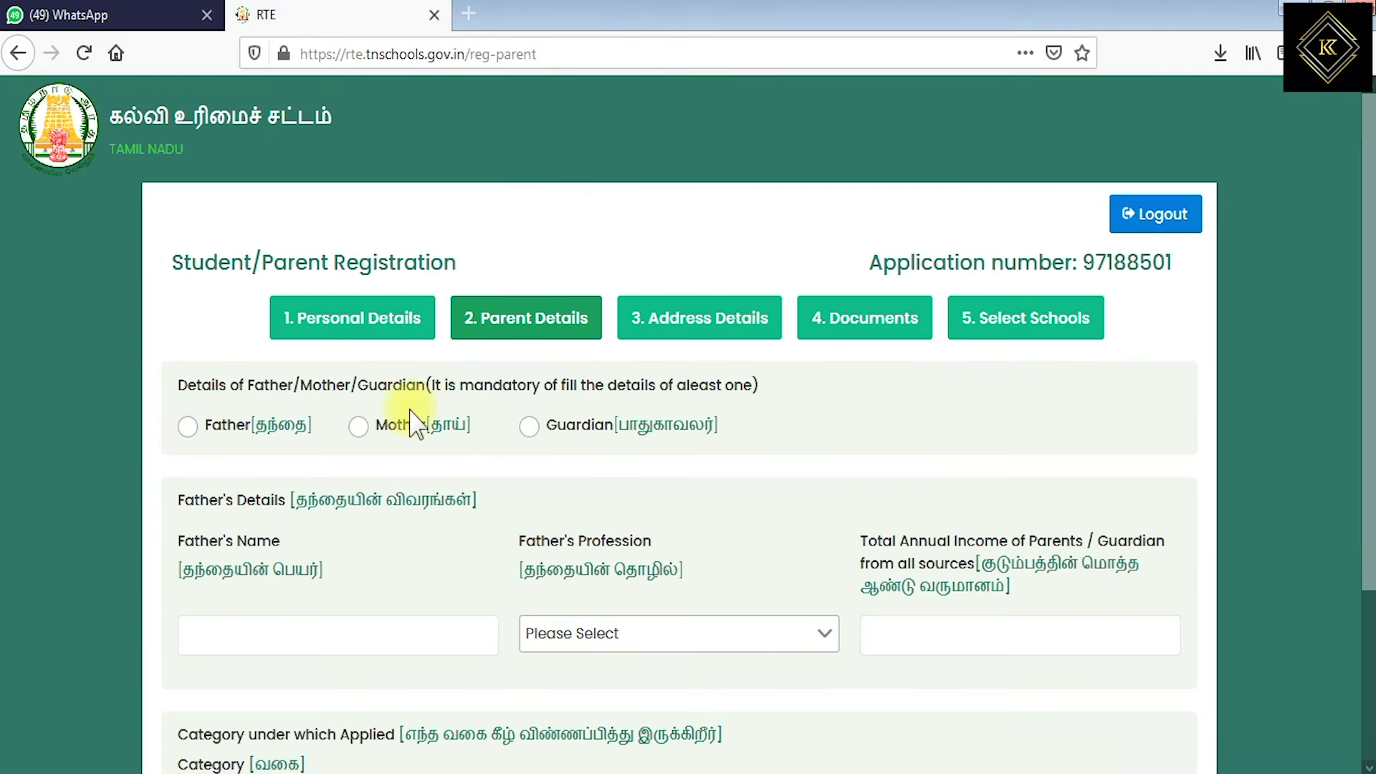
Choose Father in the parent details, enter the father's name, profession Private Job and total annual income 72000
{"action": "left_click", "coordinate": [187, 426]}
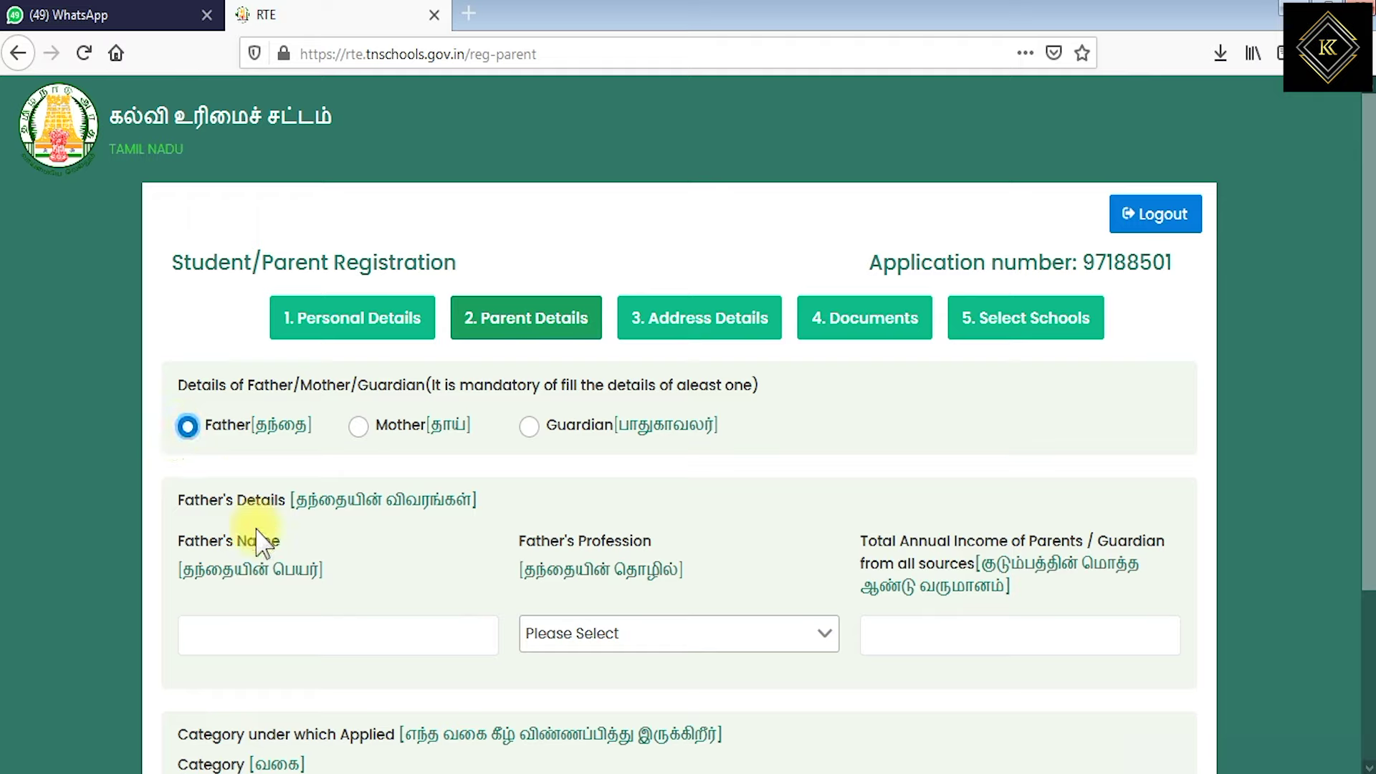
{"action": "left_click", "coordinate": [208, 632]}
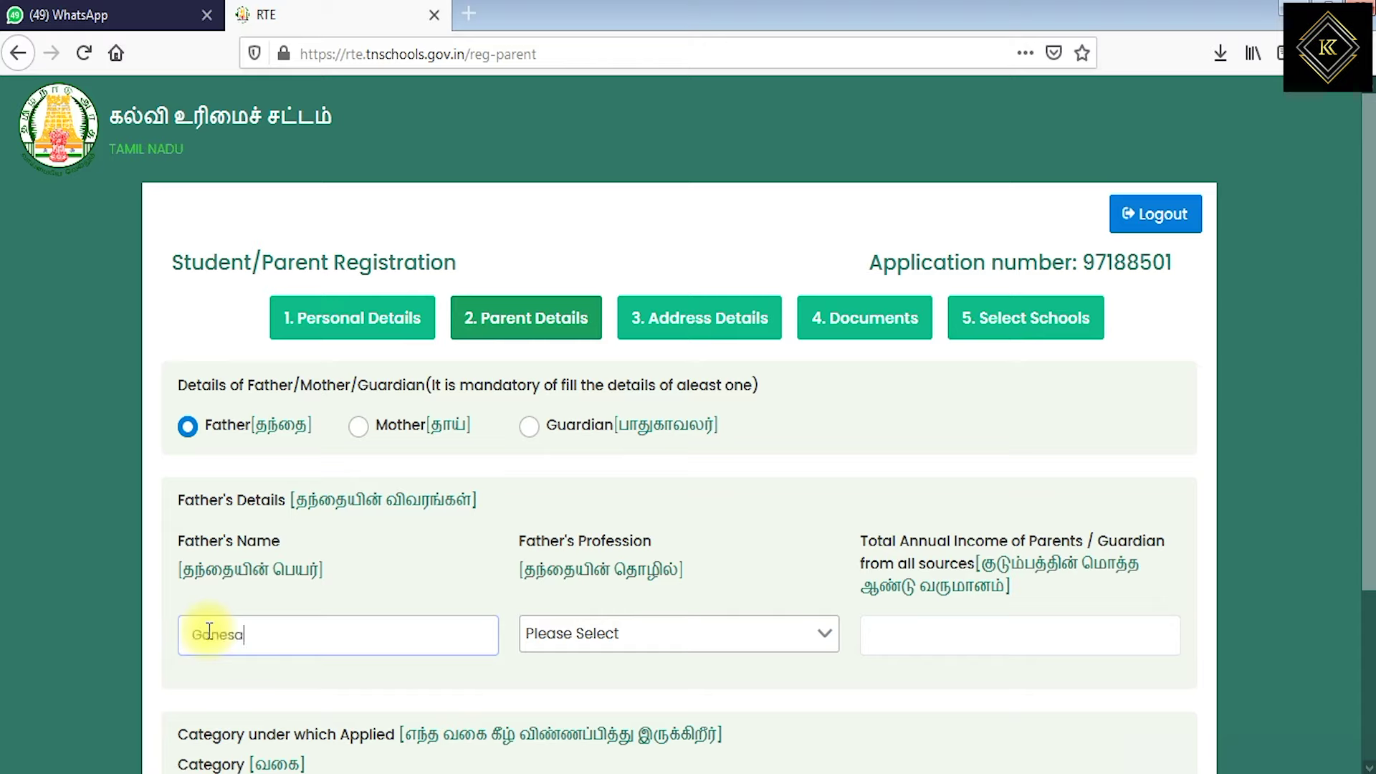
{"action": "type", "text": "Ganesan"}
{"action": "left_click", "coordinate": [595, 638]}
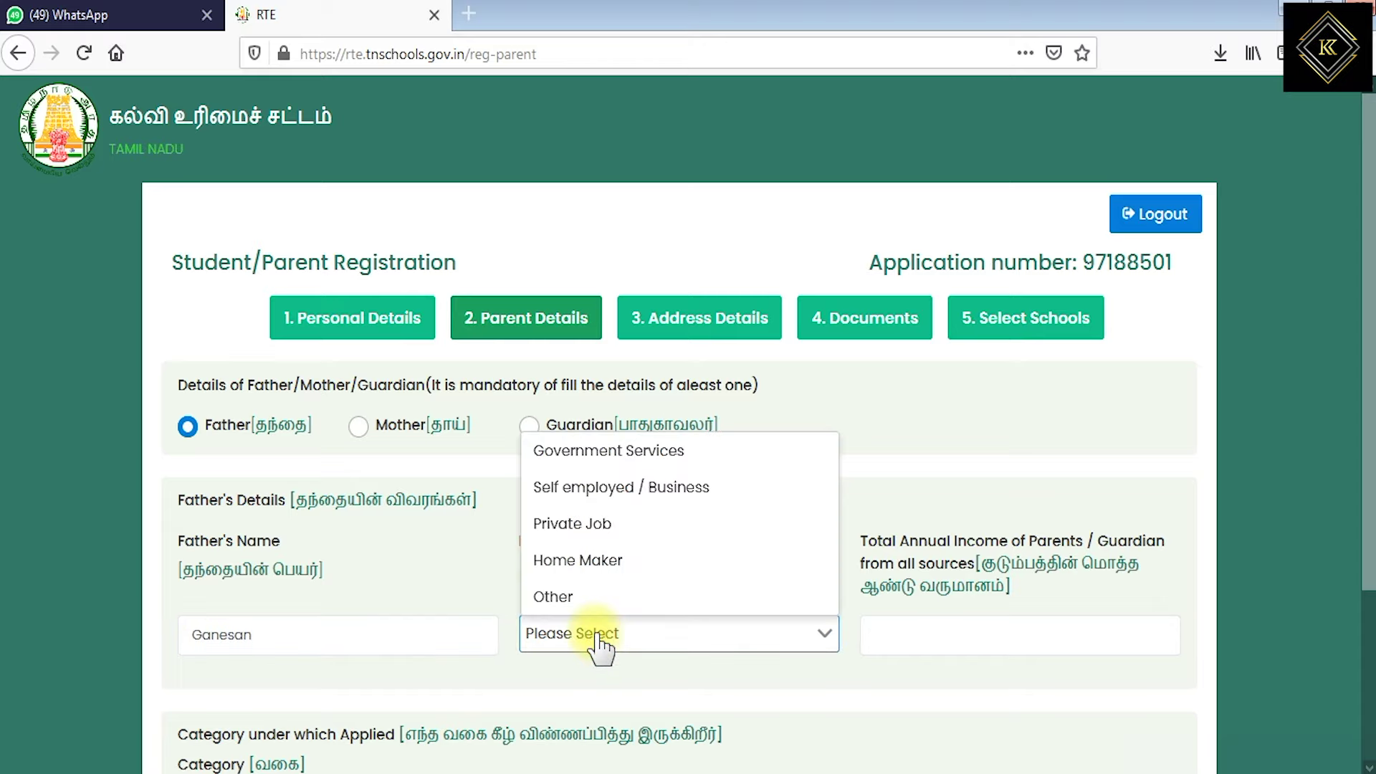
{"action": "left_click", "coordinate": [607, 529]}
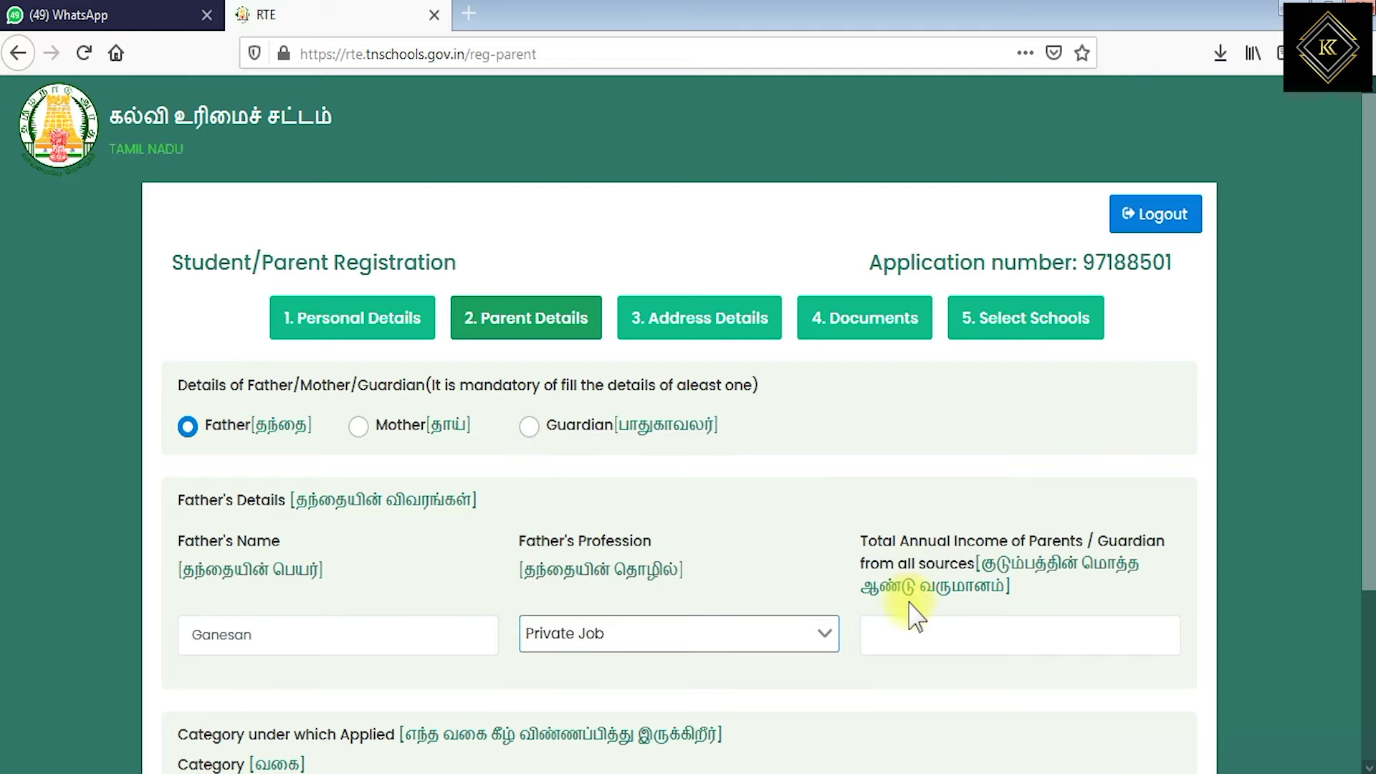
{"action": "left_click", "coordinate": [921, 631]}
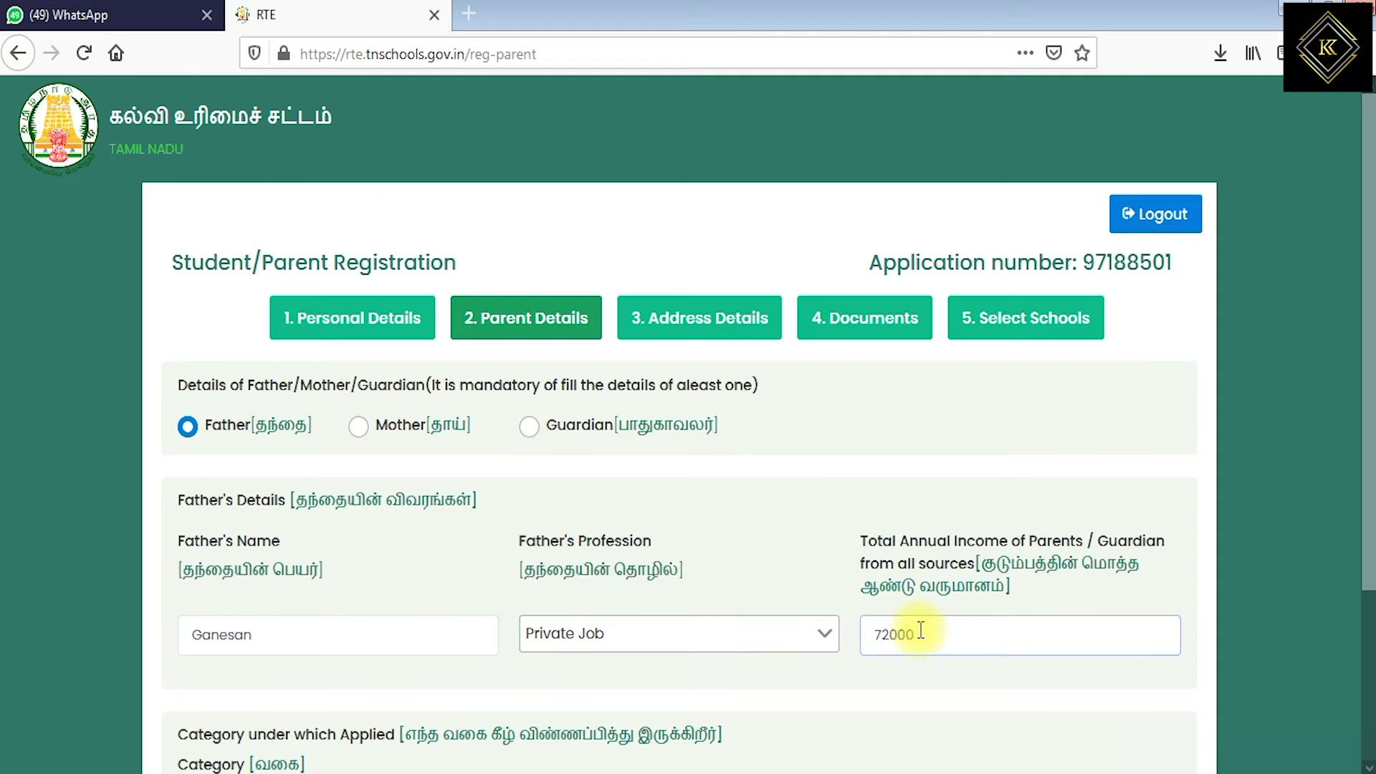
Choose Weaker Section as the category applied under and save the parent details
{"action": "scroll", "coordinate": [1366, 584], "scroll_direction": "down", "scroll_amount": 3}
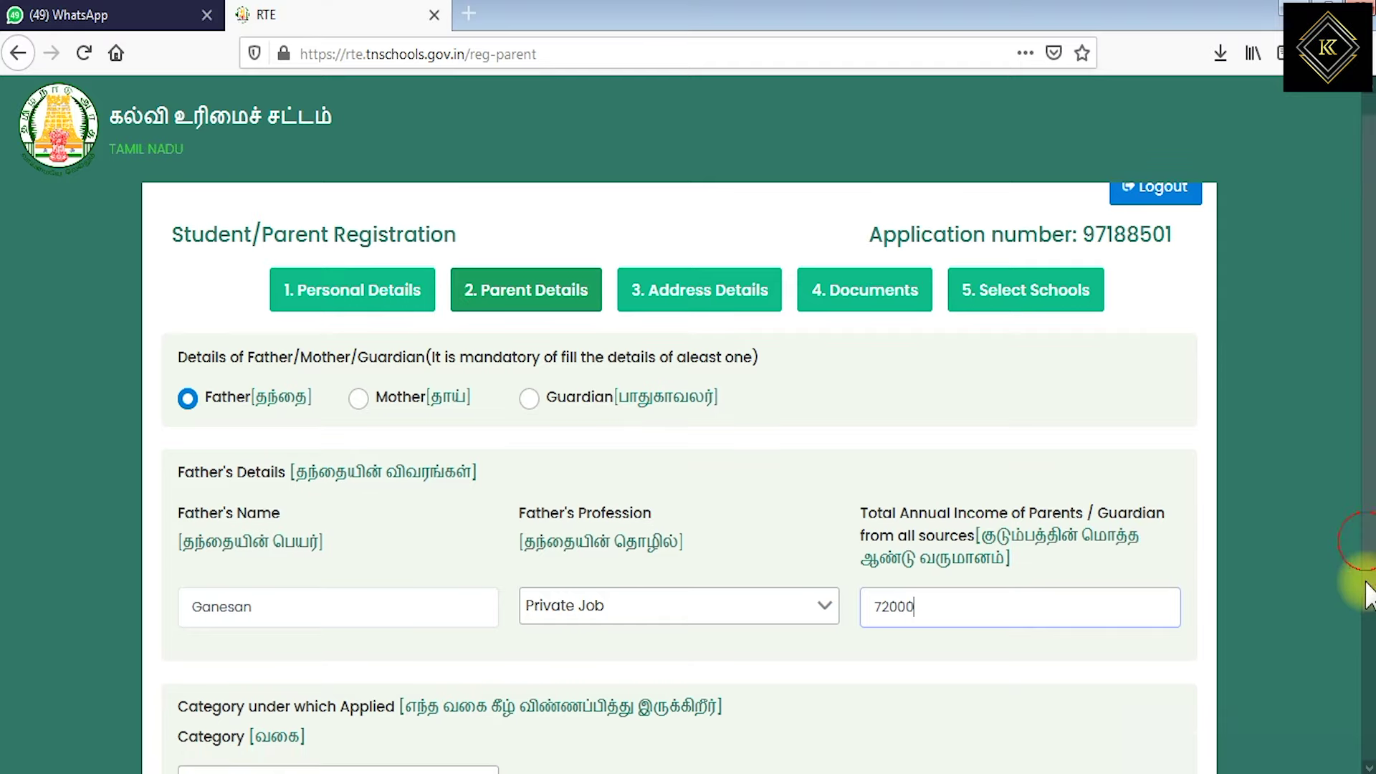
{"action": "left_click", "coordinate": [321, 645]}
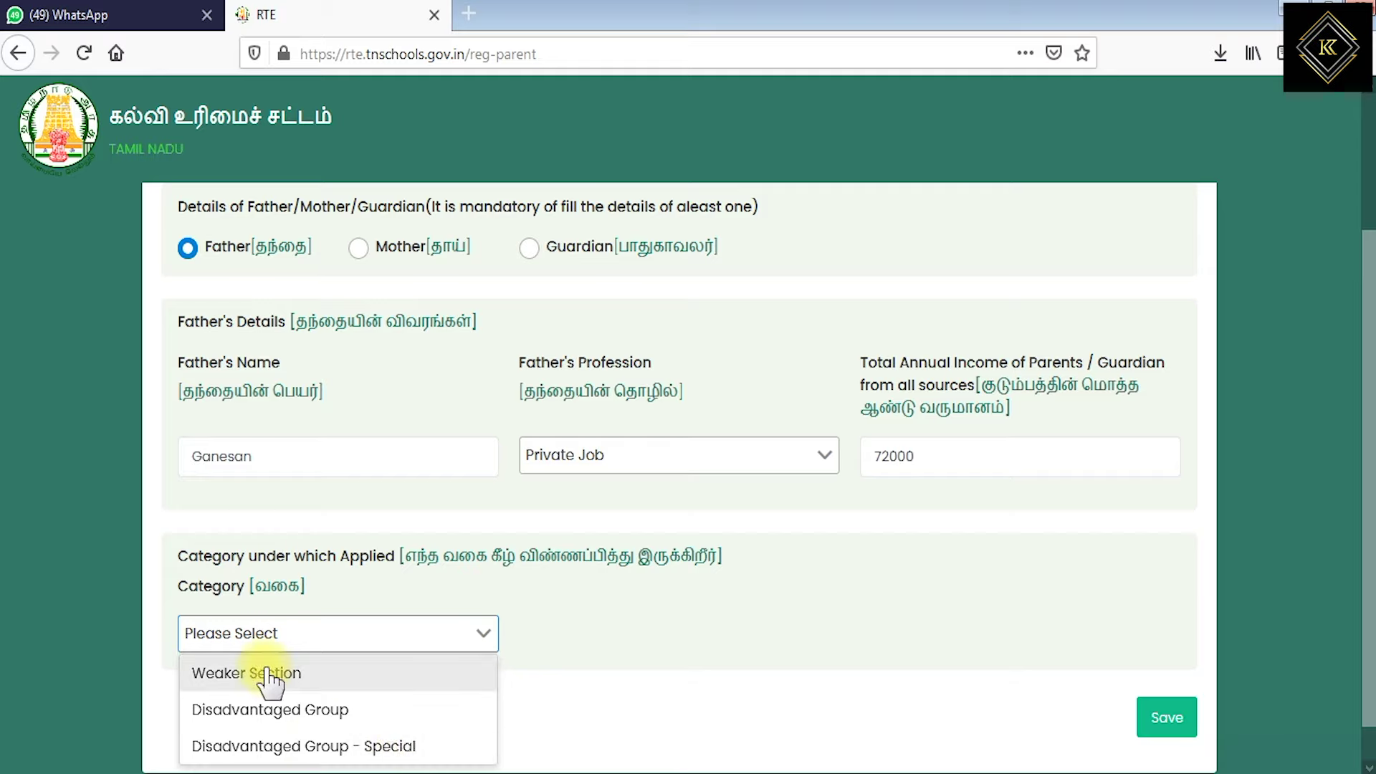
{"action": "left_click", "coordinate": [285, 587]}
{"action": "left_click", "coordinate": [259, 636]}
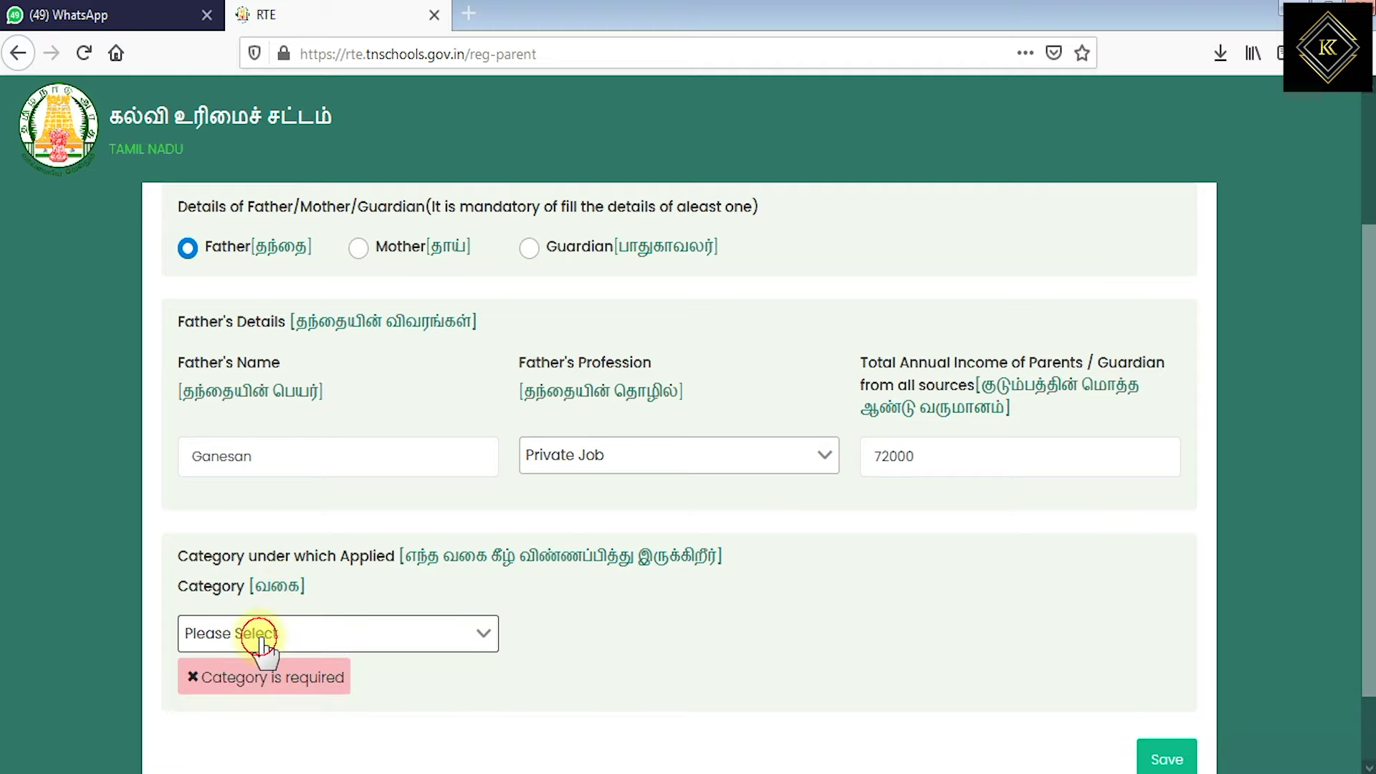
{"action": "left_click", "coordinate": [258, 674]}
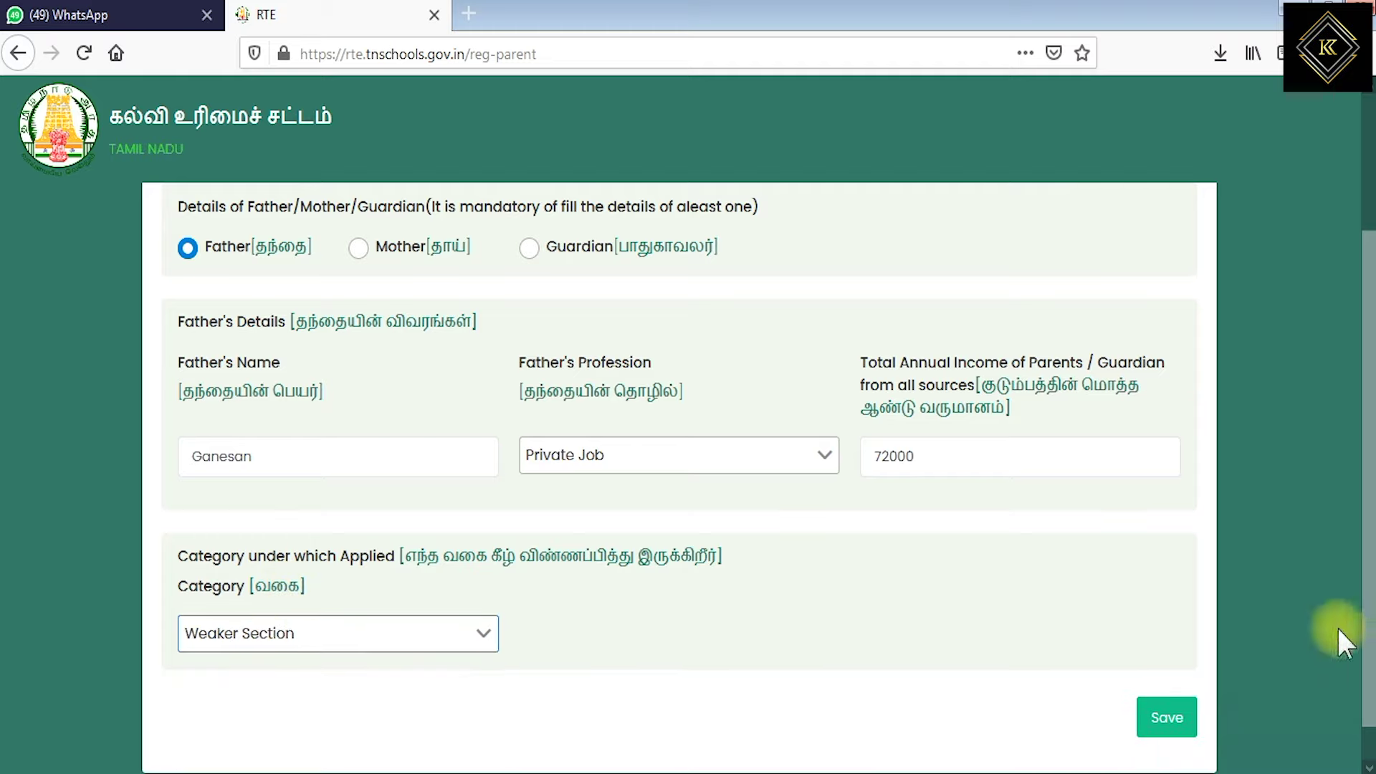
{"action": "left_click", "coordinate": [1163, 719]}
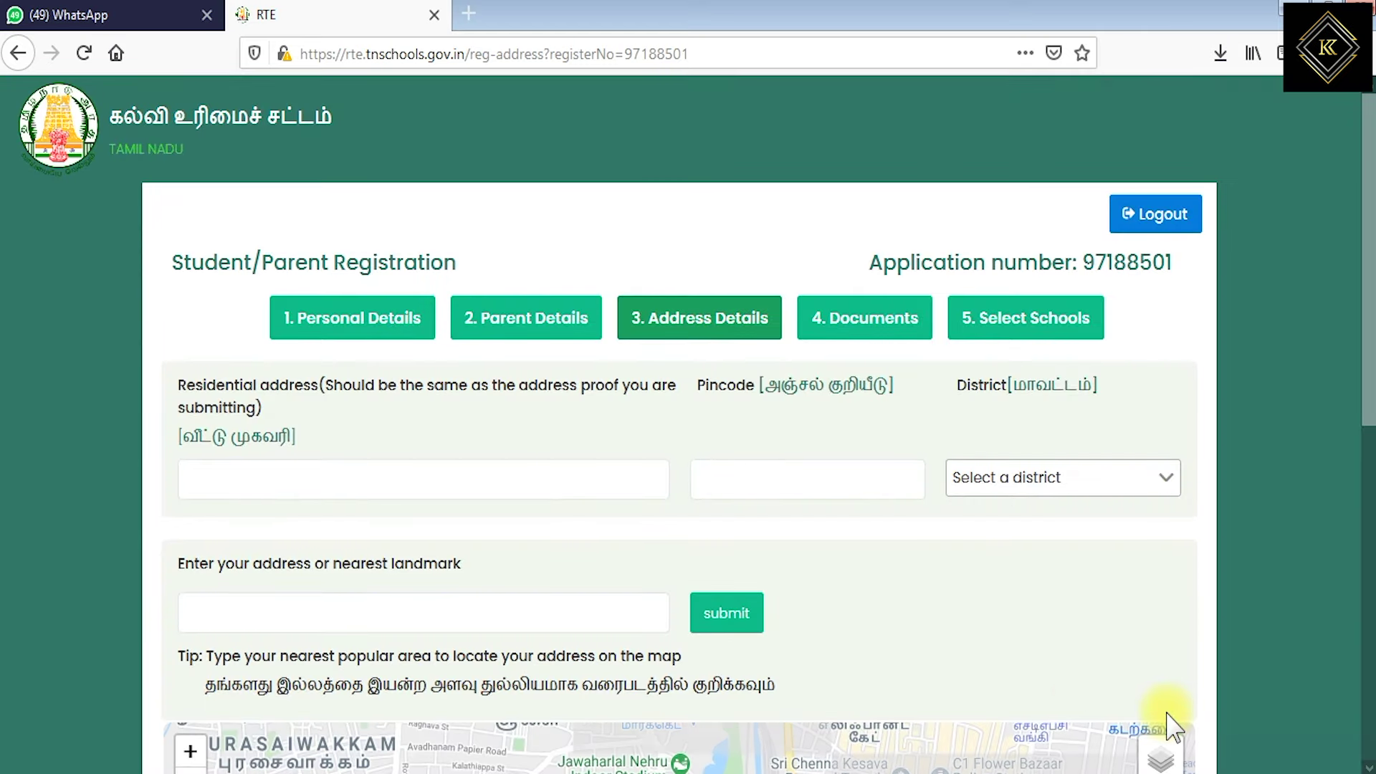
Fill in the residential address and its pincode, and choose SALEM as the district
{"action": "left_click", "coordinate": [225, 483]}
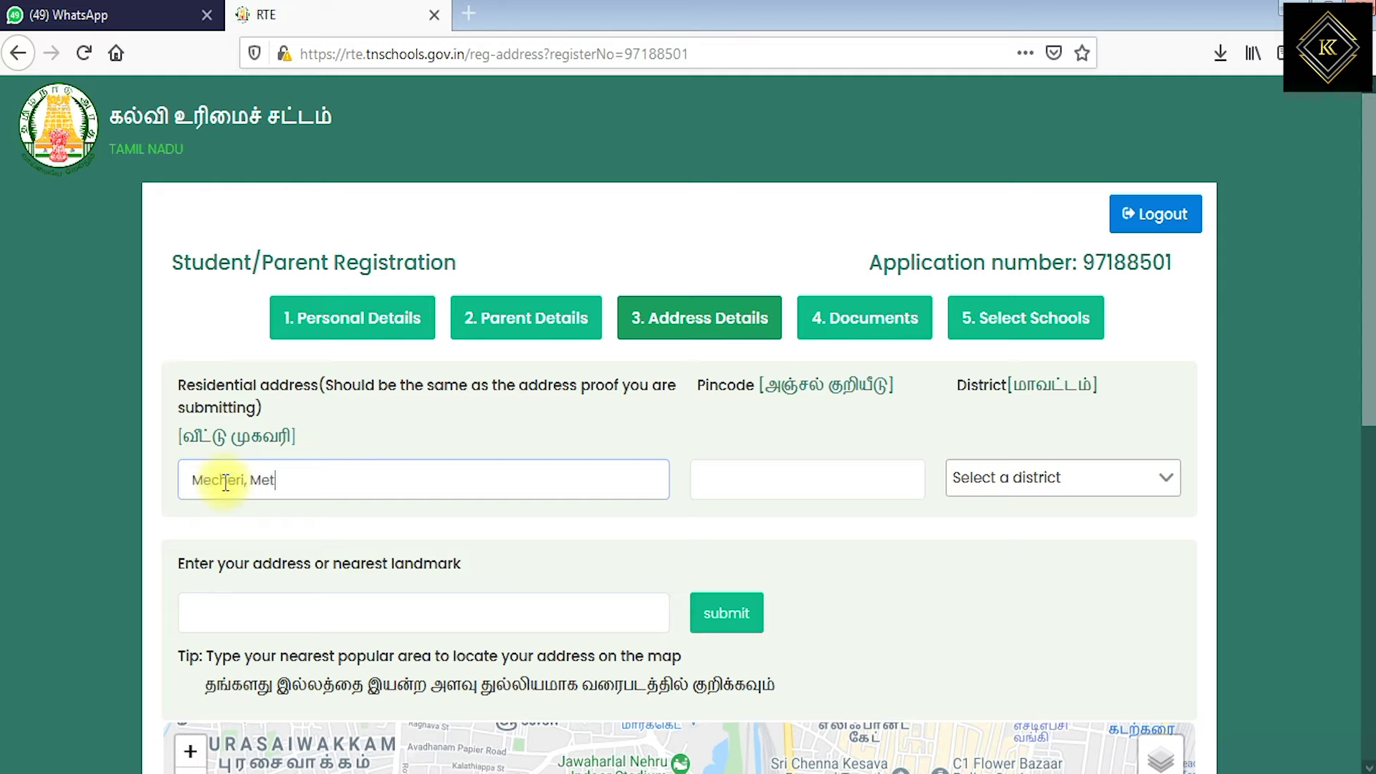
{"action": "key", "text": "Tab"}
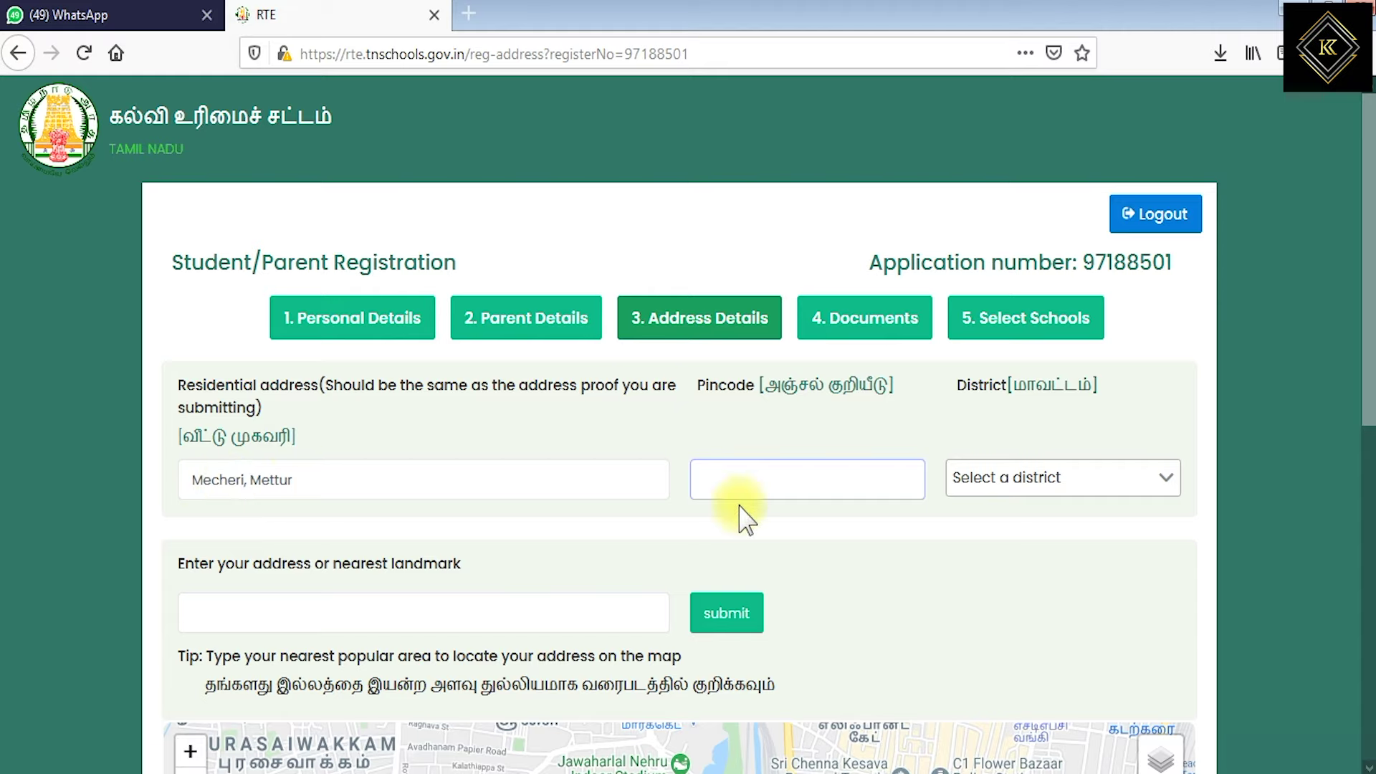
{"action": "type", "text": "6364"}
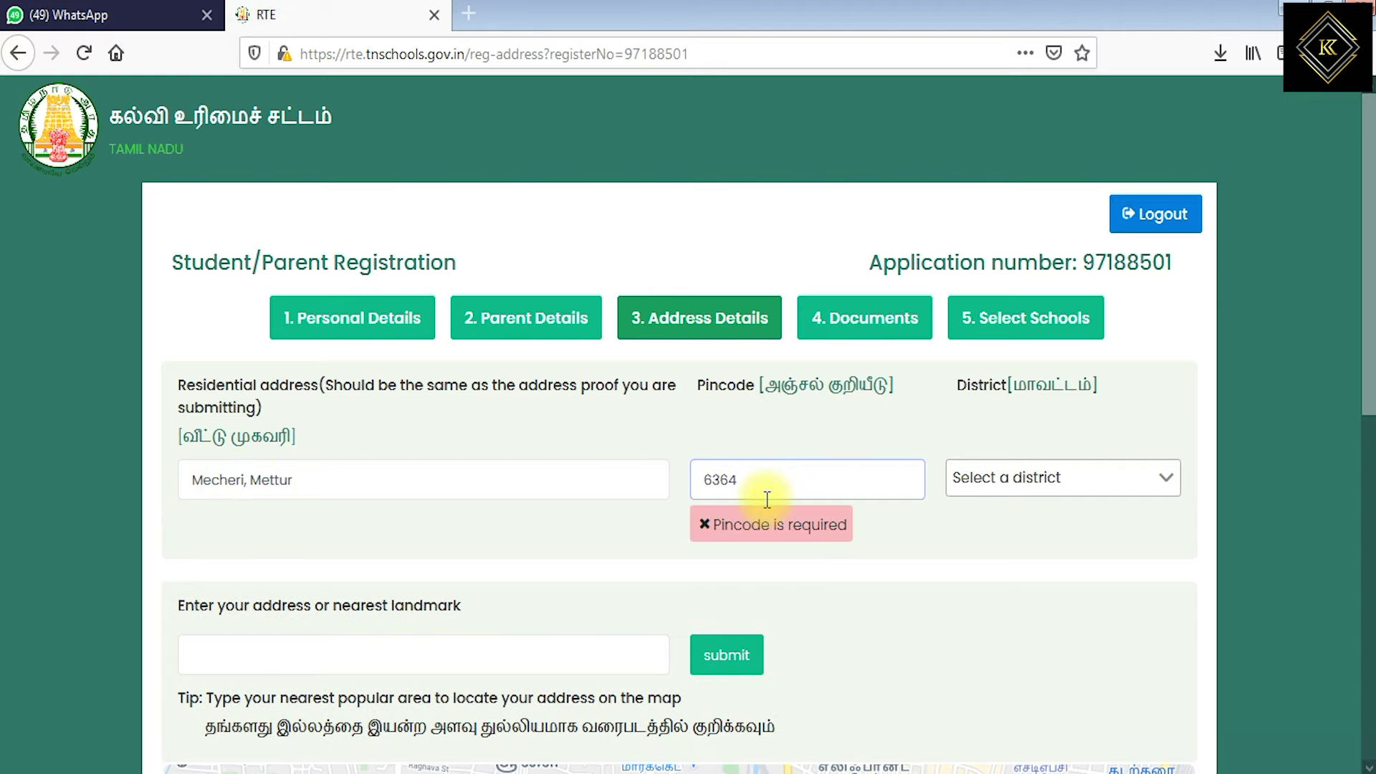
{"action": "type", "text": "53"}
{"action": "left_click", "coordinate": [1018, 480]}
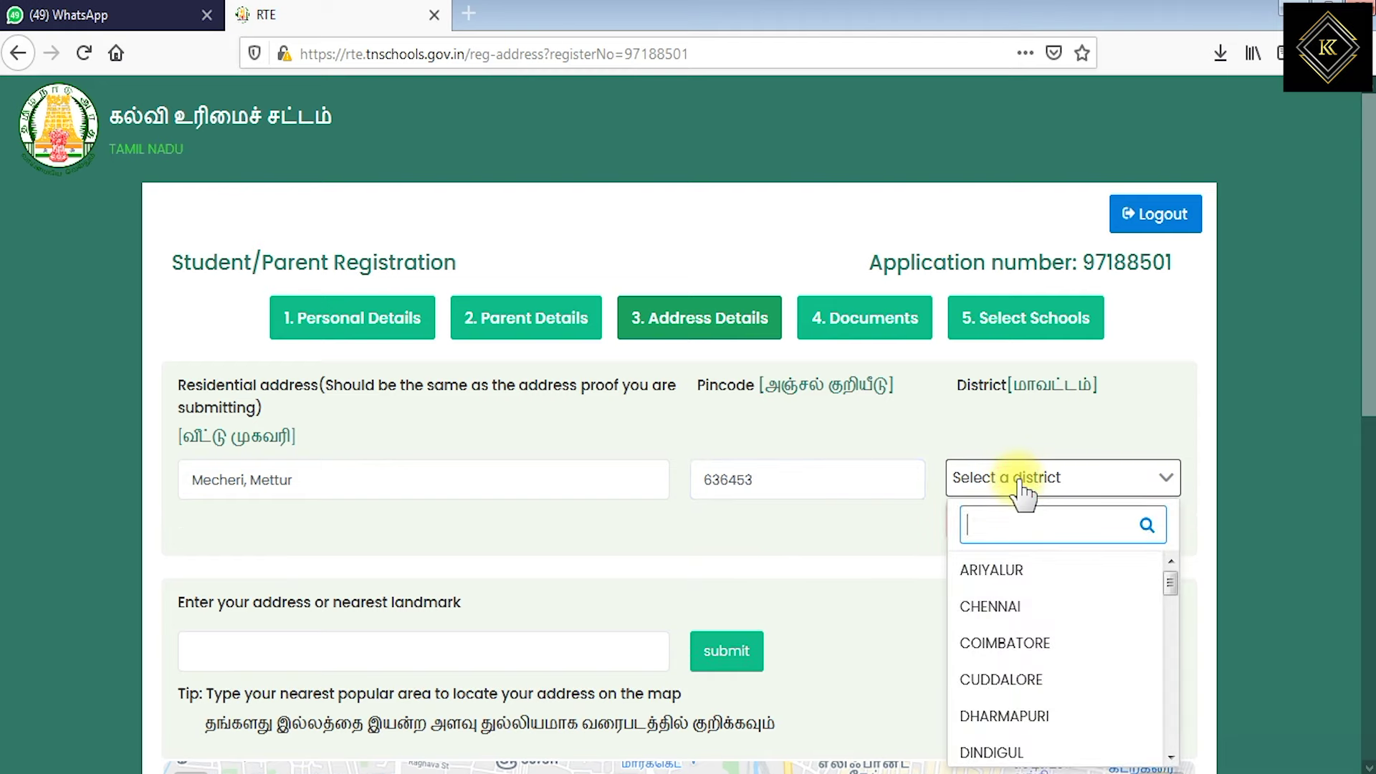
{"action": "type", "text": "sa"}
{"action": "left_click", "coordinate": [990, 573]}
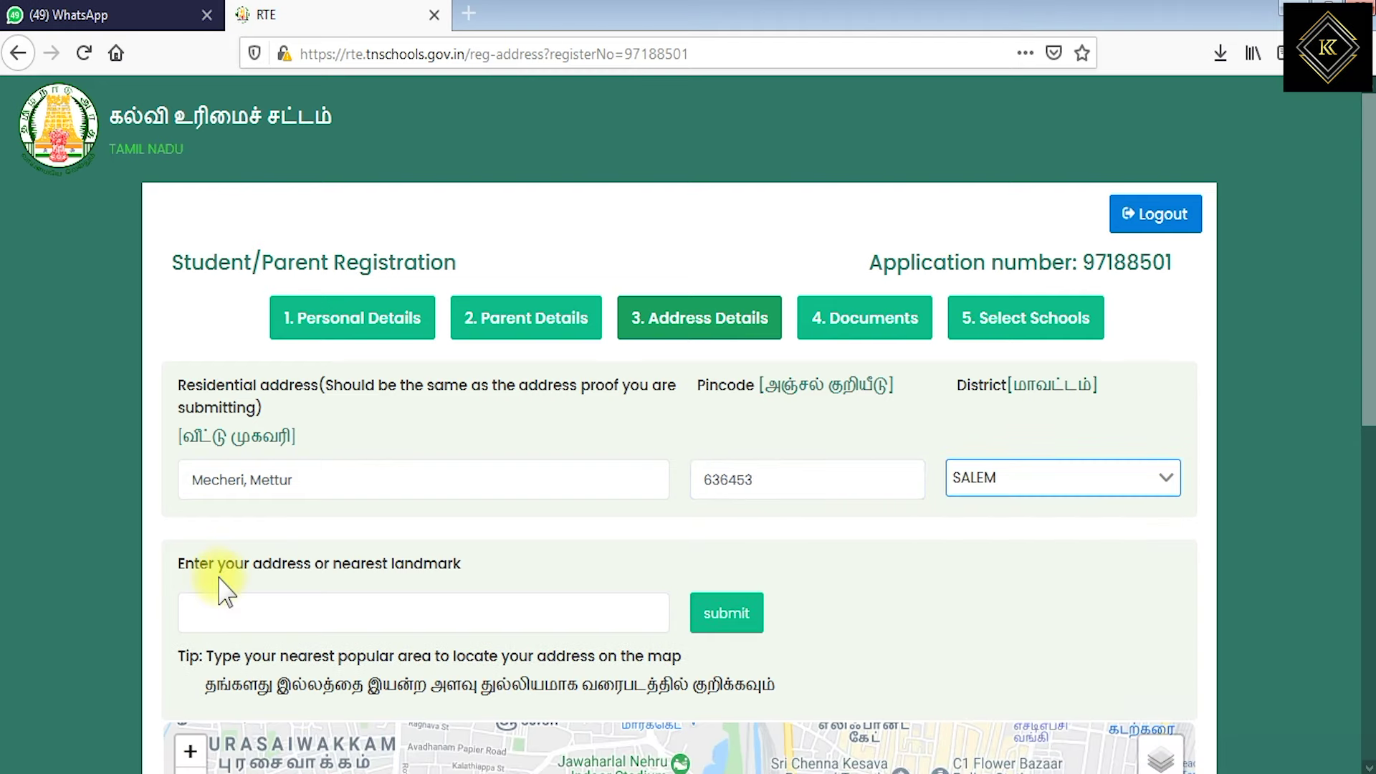
Submit "post office" as the nearest landmark to locate the address on the map
{"action": "left_click", "coordinate": [250, 614]}
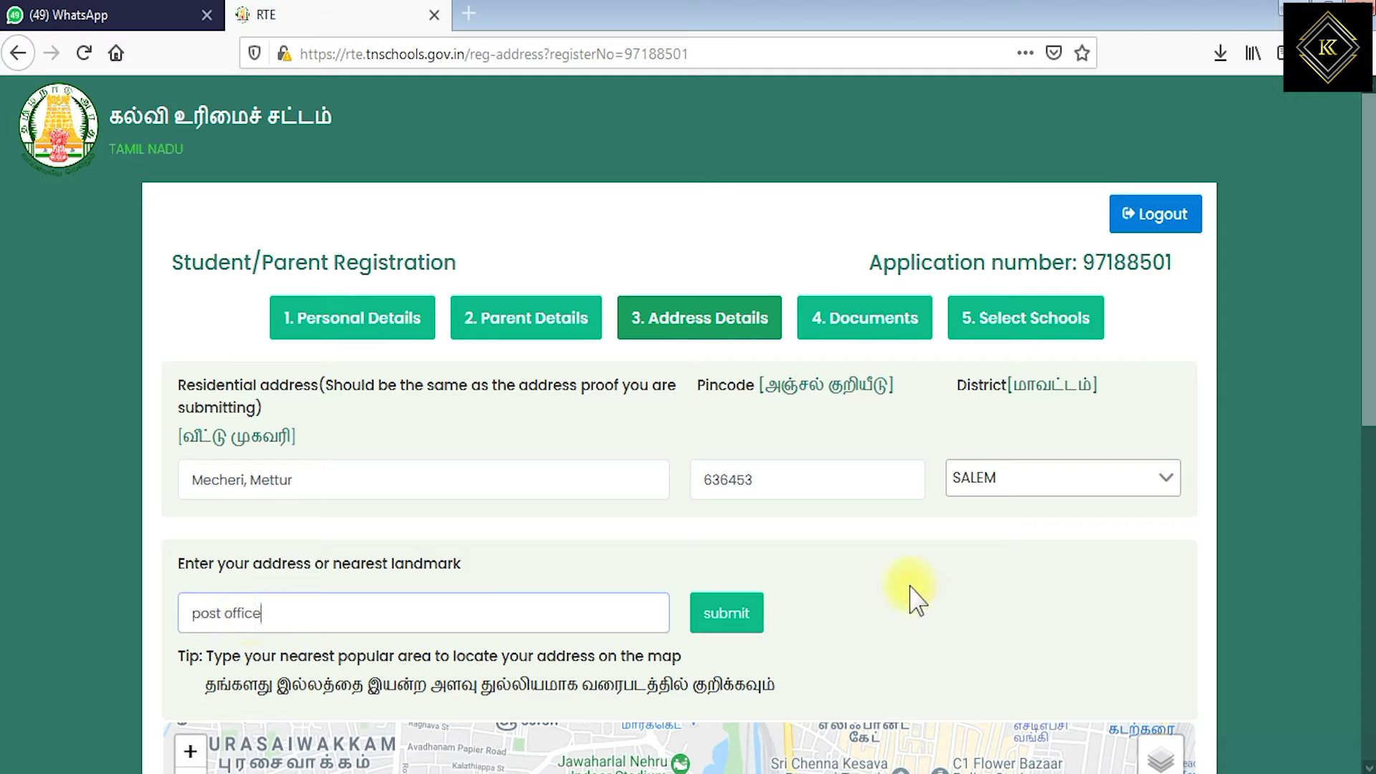
{"action": "scroll", "coordinate": [805, 630], "scroll_direction": "down", "scroll_amount": 2}
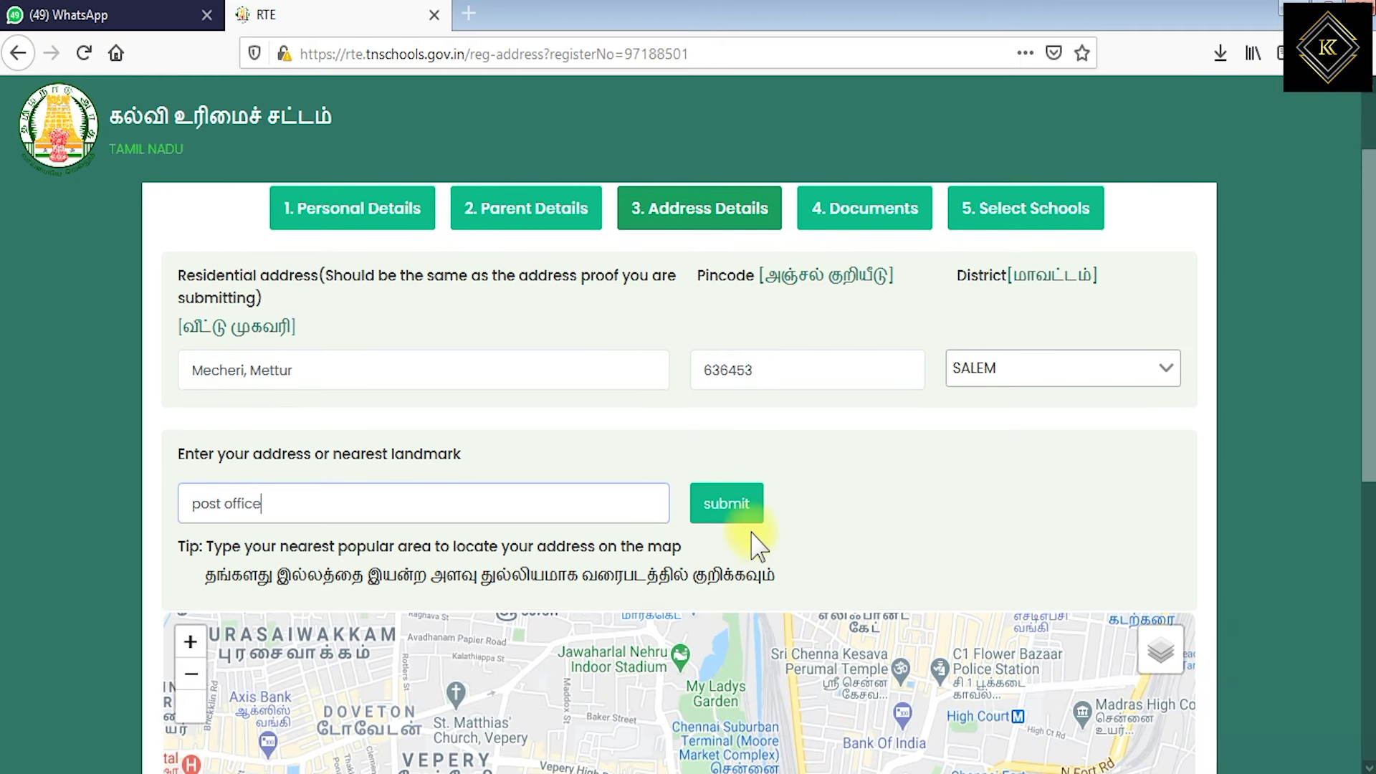
{"action": "left_click", "coordinate": [727, 511]}
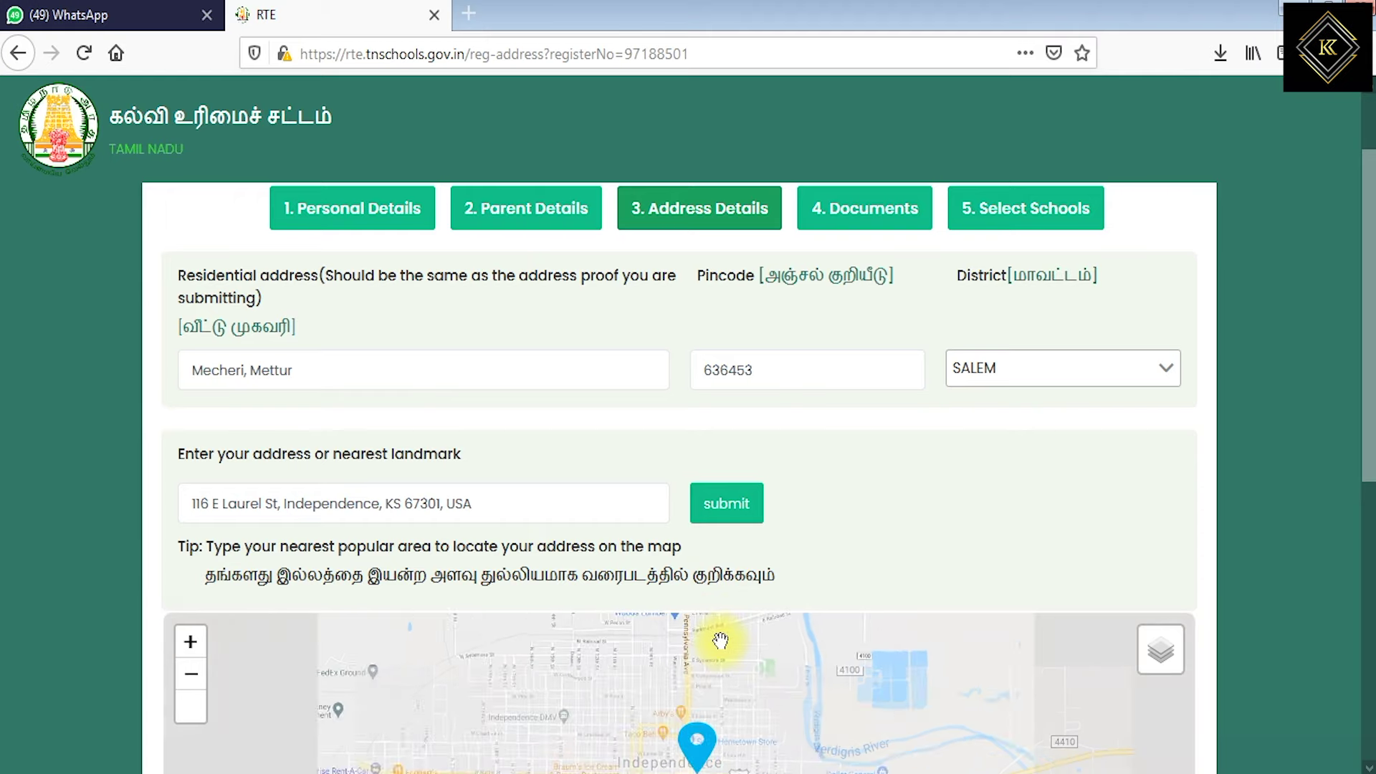
{"action": "scroll", "coordinate": [1120, 595], "scroll_direction": "down", "scroll_amount": 5}
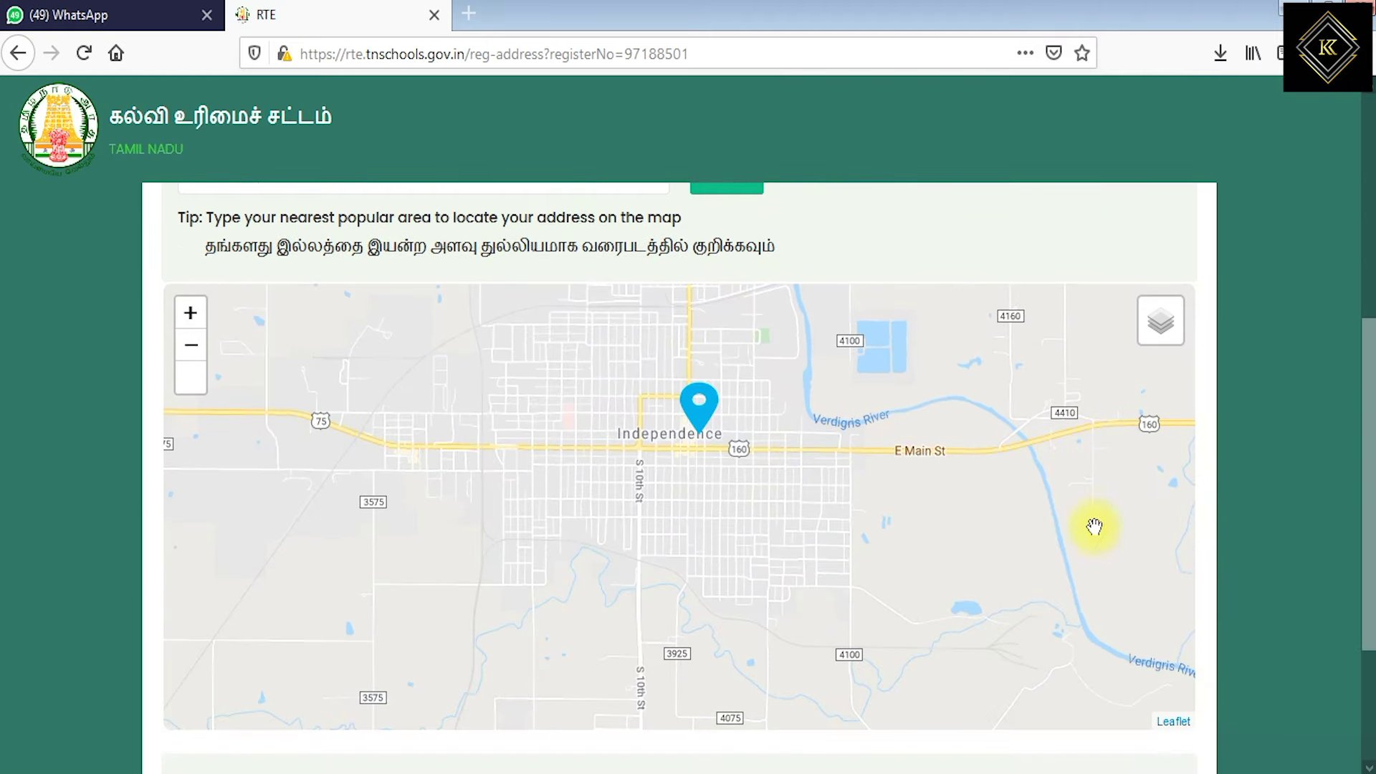
Zoom in around the map marker and shift the marker slightly northeast of its located point
{"action": "double_click", "coordinate": [701, 439]}
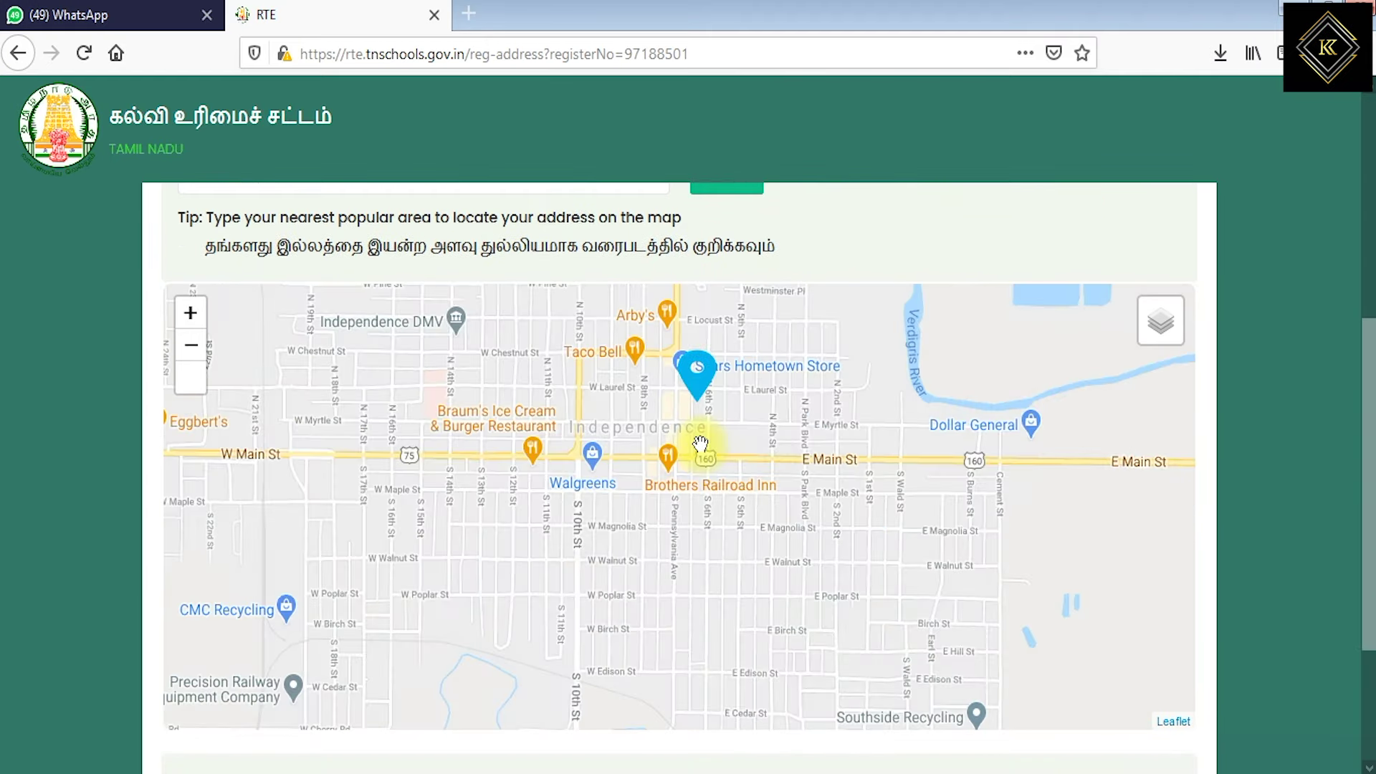
{"action": "left_click_drag", "start_coordinate": [701, 401], "coordinate": [718, 379]}
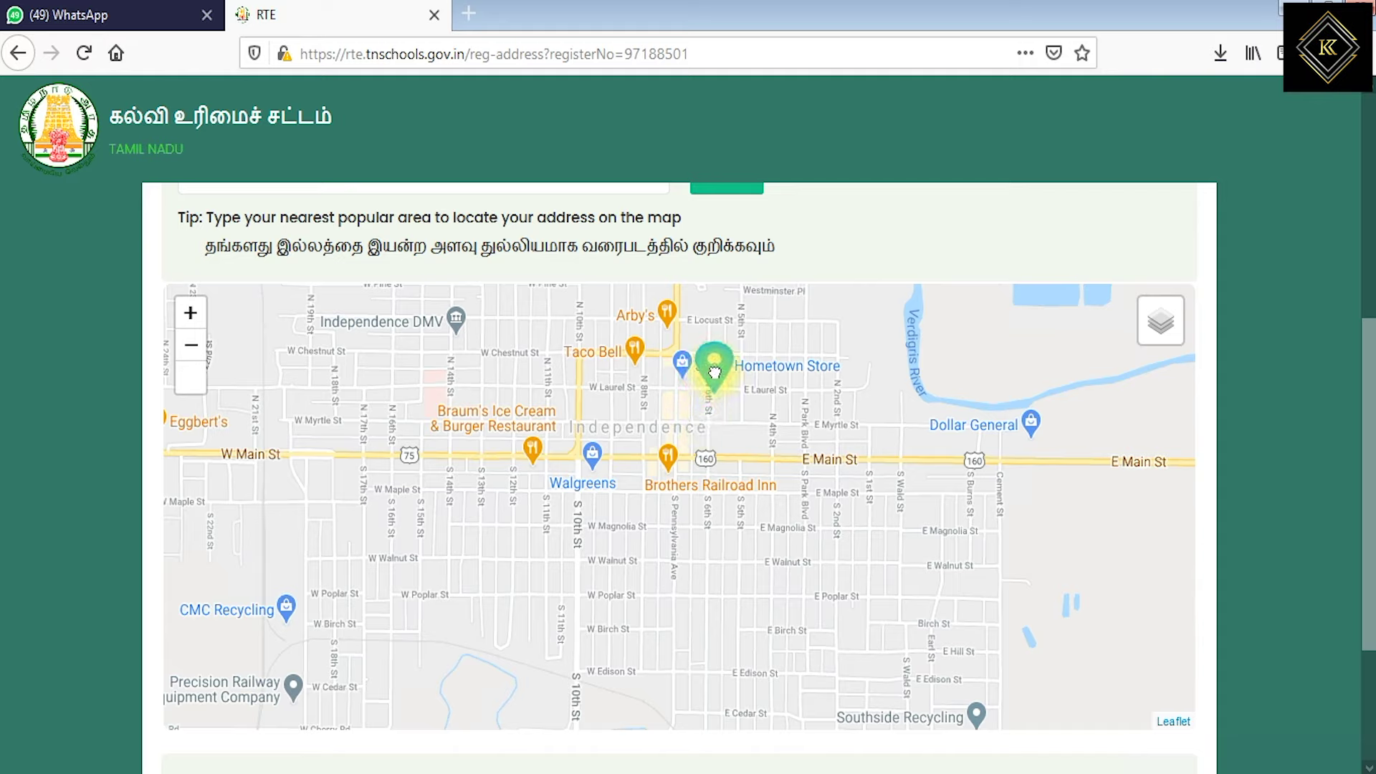
{"action": "left_click_drag", "start_coordinate": [710, 385], "coordinate": [710, 387]}
Bring the map from the United States to India and place the location marker in the town of the residential address
{"action": "scroll", "coordinate": [726, 441], "scroll_direction": "down", "scroll_amount": 1}
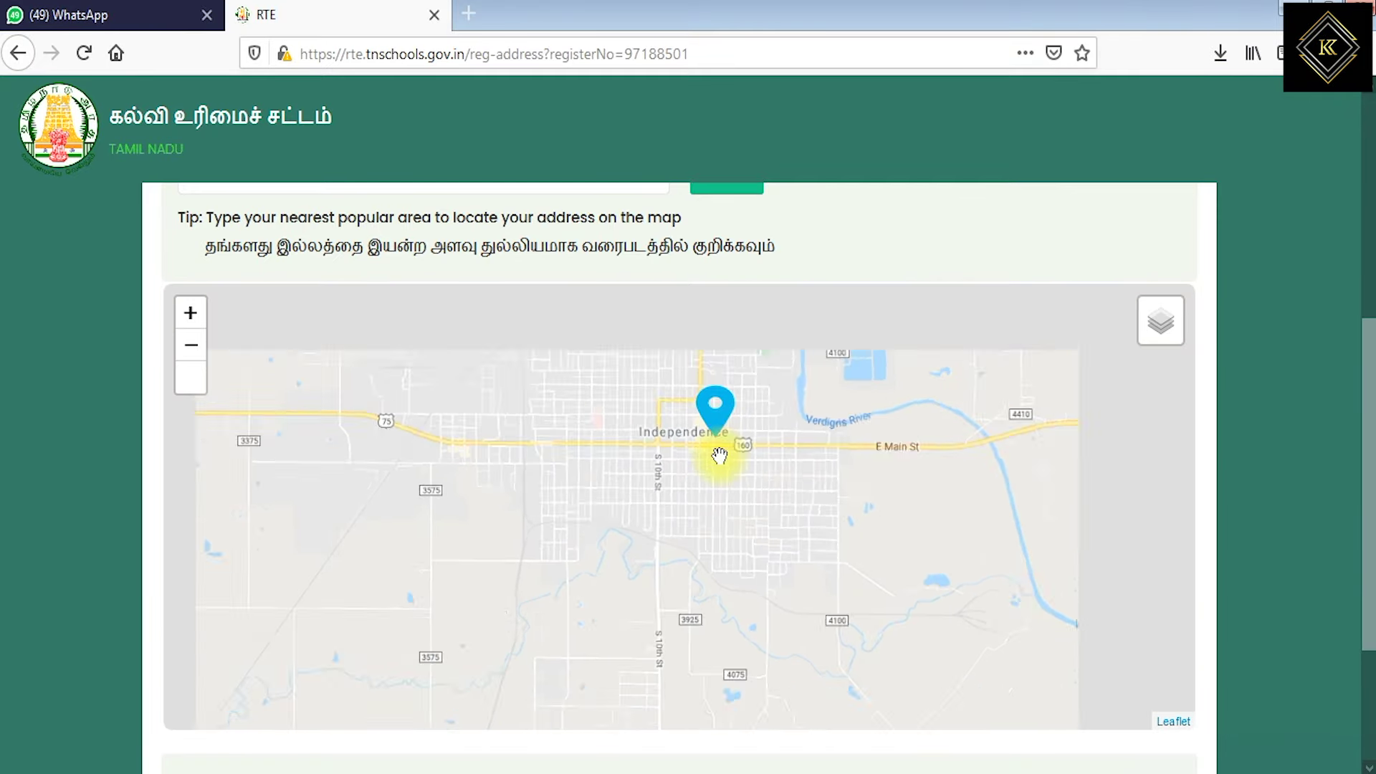
{"action": "scroll", "coordinate": [719, 455], "scroll_direction": "down", "scroll_amount": 3}
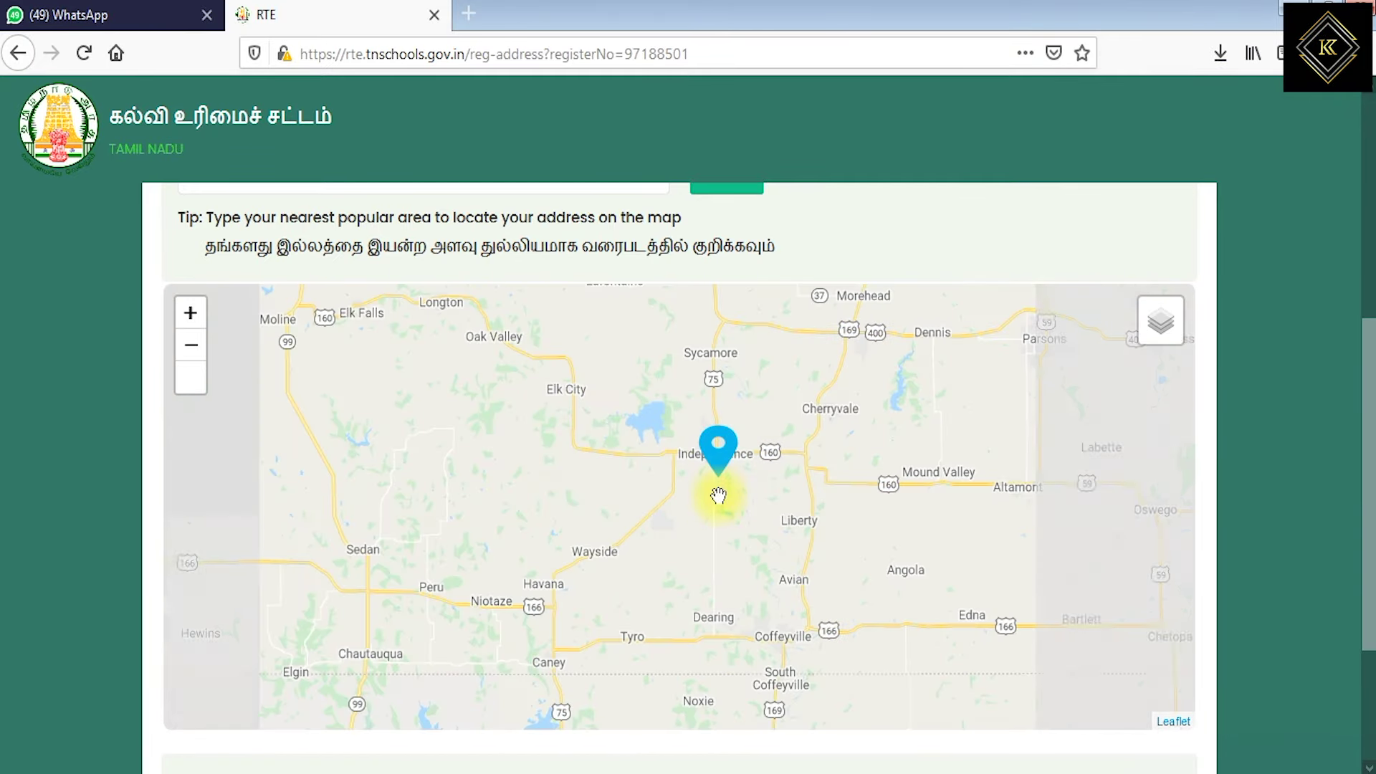
{"action": "scroll", "coordinate": [719, 499], "scroll_direction": "down", "scroll_amount": 2}
{"action": "scroll", "coordinate": [743, 606], "scroll_direction": "down", "scroll_amount": 2}
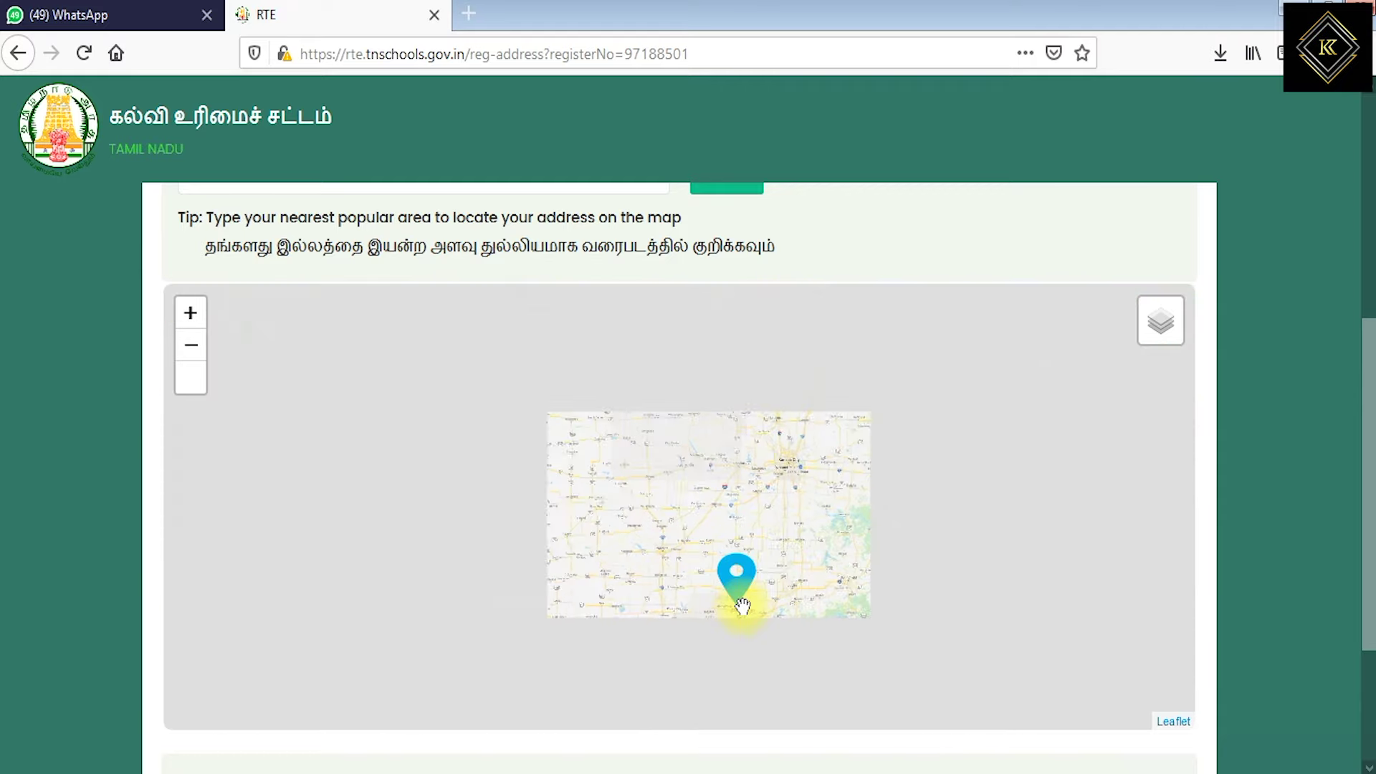
{"action": "scroll", "coordinate": [743, 606], "scroll_direction": "down", "scroll_amount": 5}
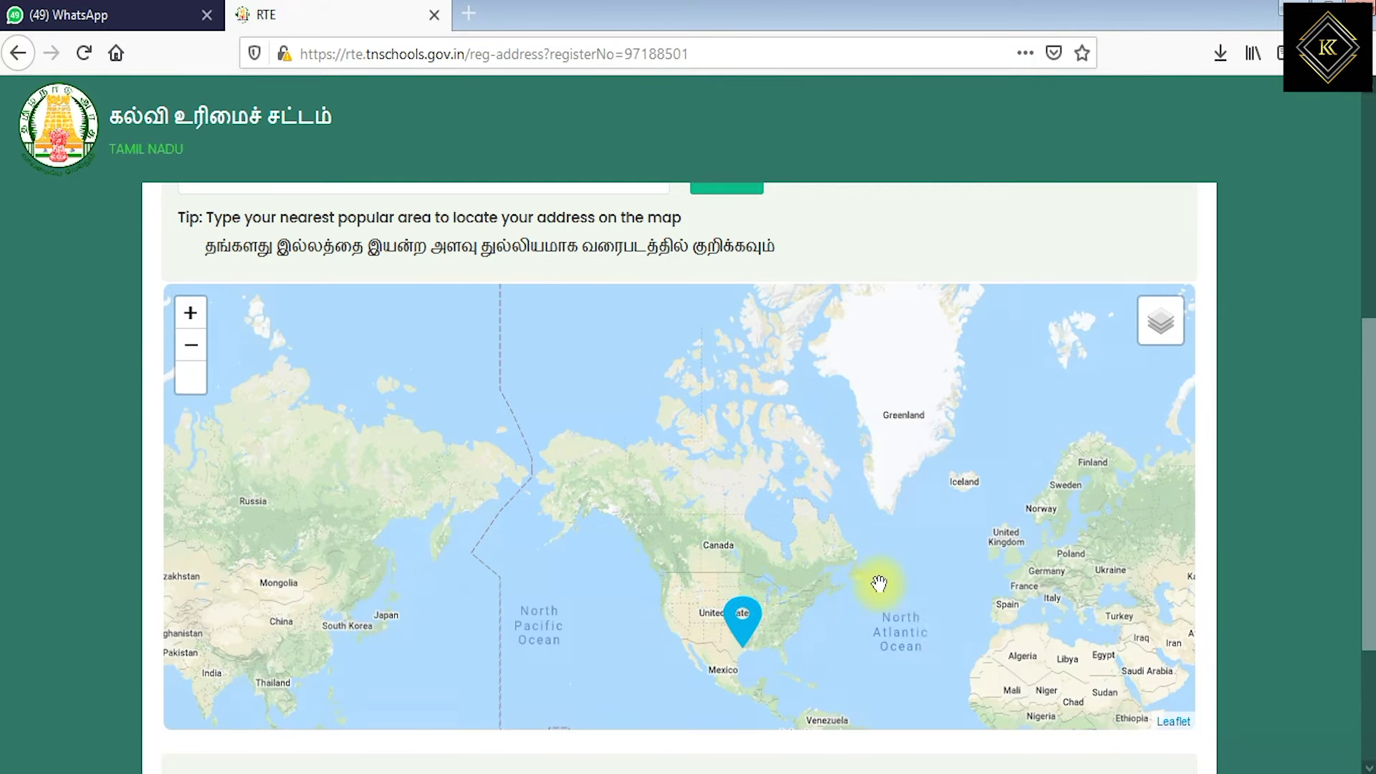
{"action": "left_click_drag", "start_coordinate": [865, 579], "coordinate": [359, 495]}
{"action": "left_click_drag", "start_coordinate": [798, 578], "coordinate": [719, 584]}
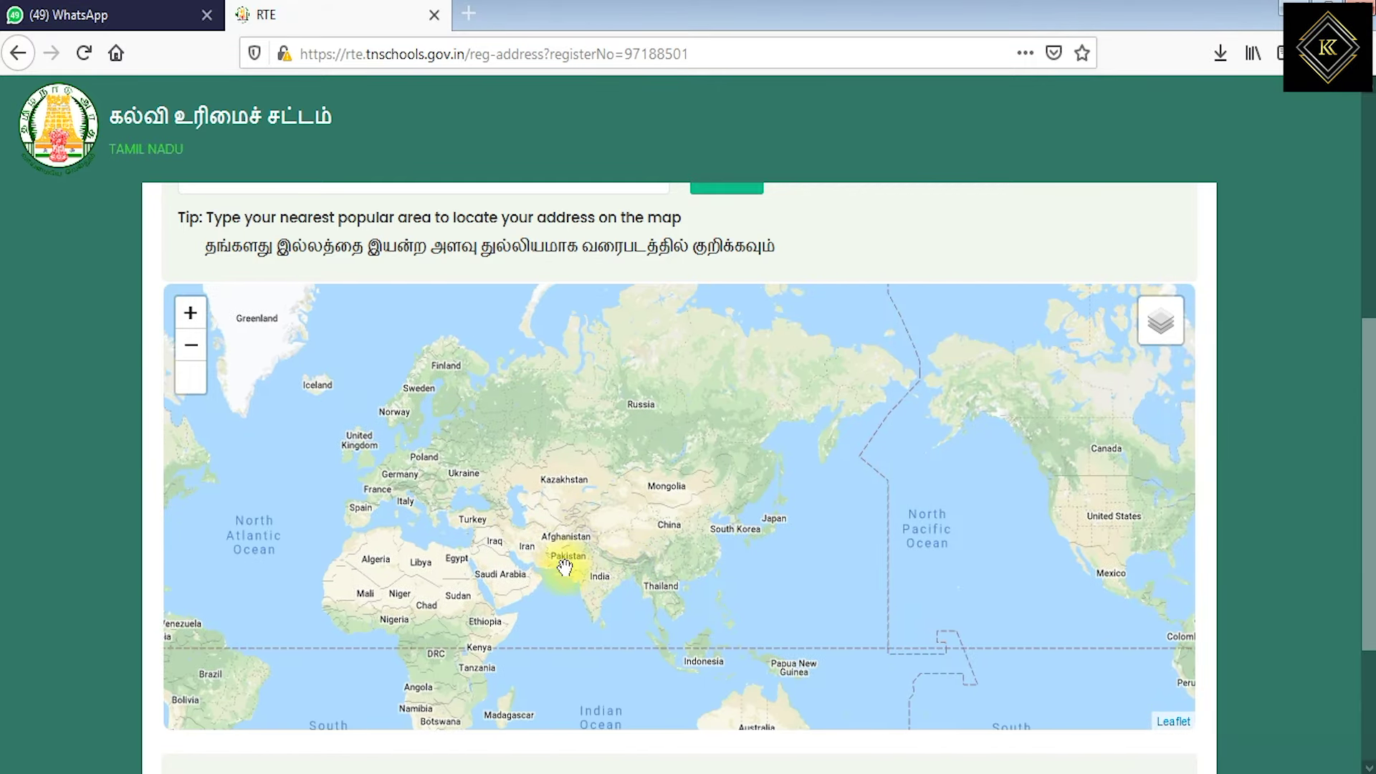
{"action": "scroll", "coordinate": [621, 651], "scroll_direction": "up", "scroll_amount": 3}
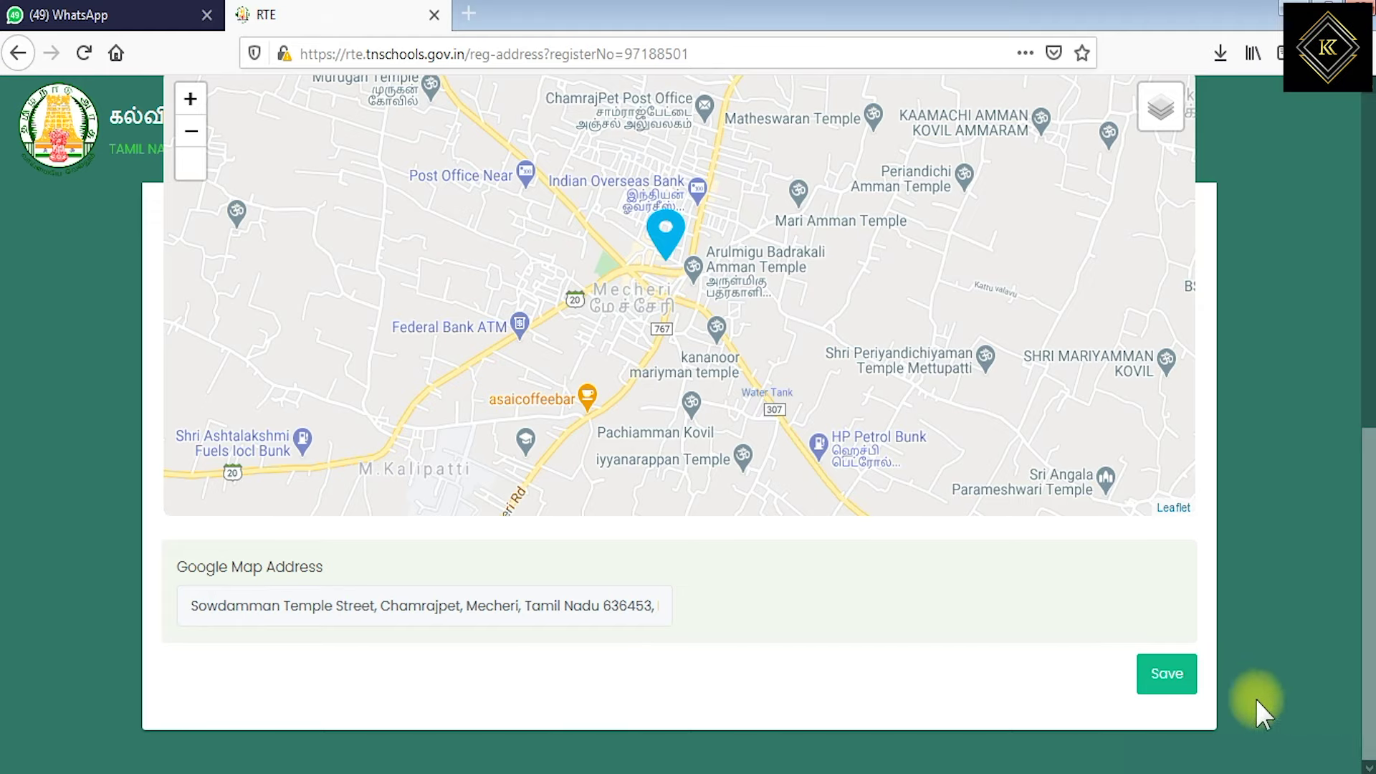
Save the address details, highlight the Tamil note about map distance, and confirm the address
{"action": "left_click", "coordinate": [1177, 675]}
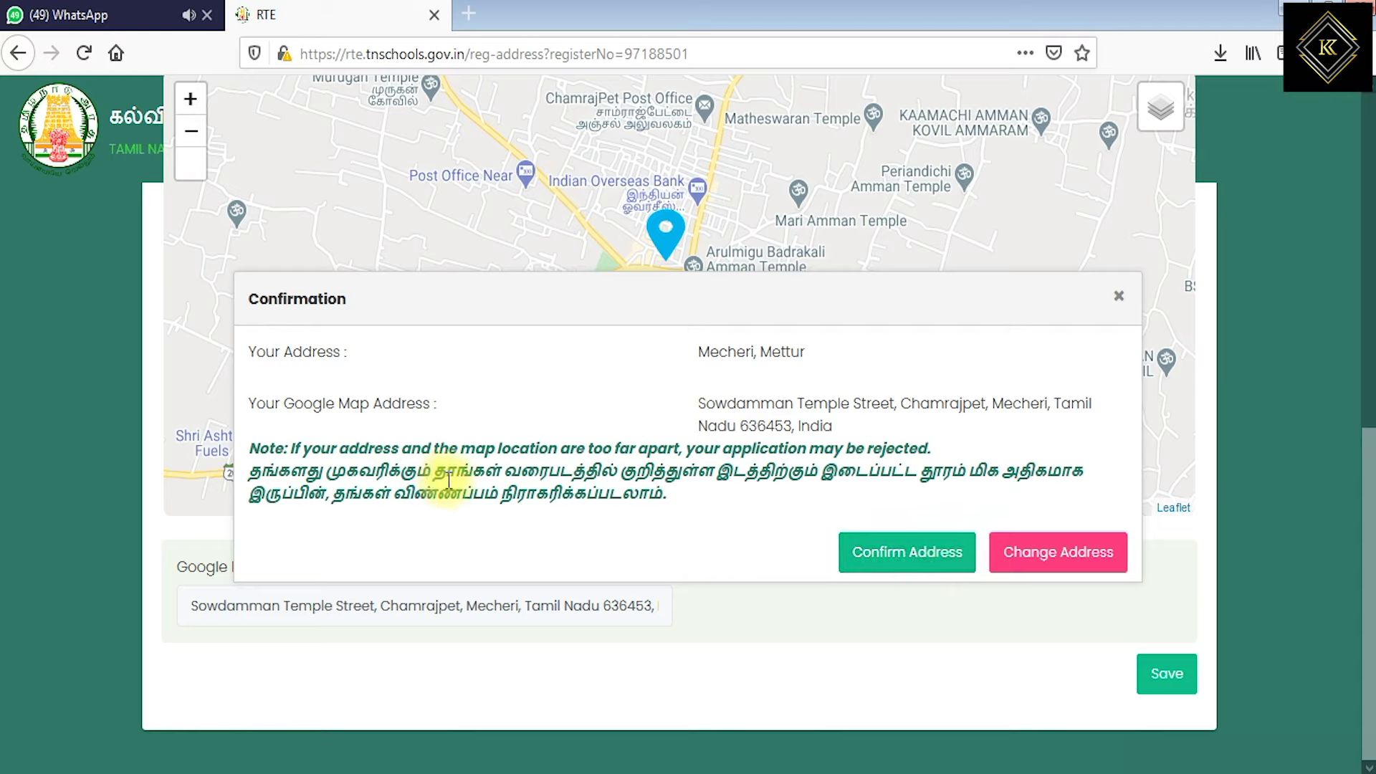
{"action": "left_click_drag", "start_coordinate": [450, 479], "coordinate": [737, 494]}
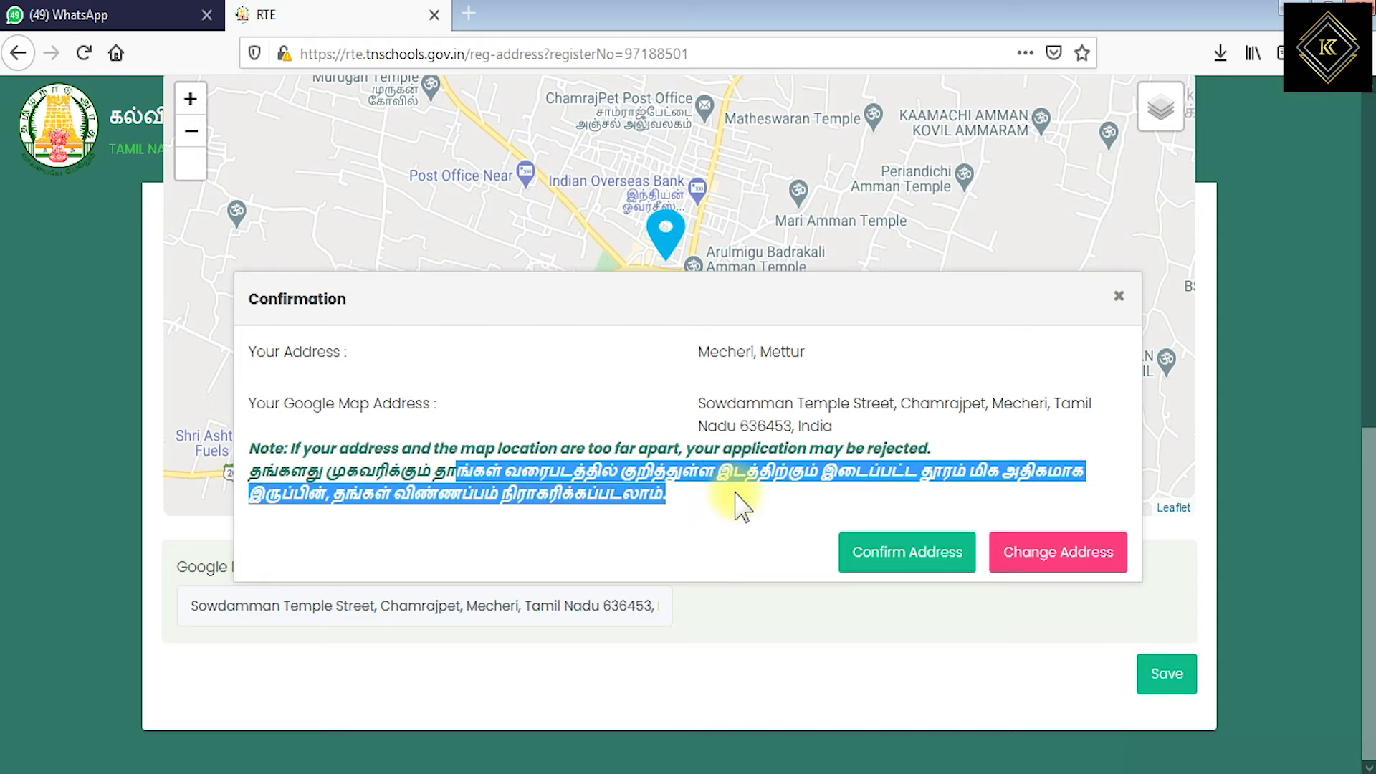
{"action": "left_click", "coordinate": [869, 556]}
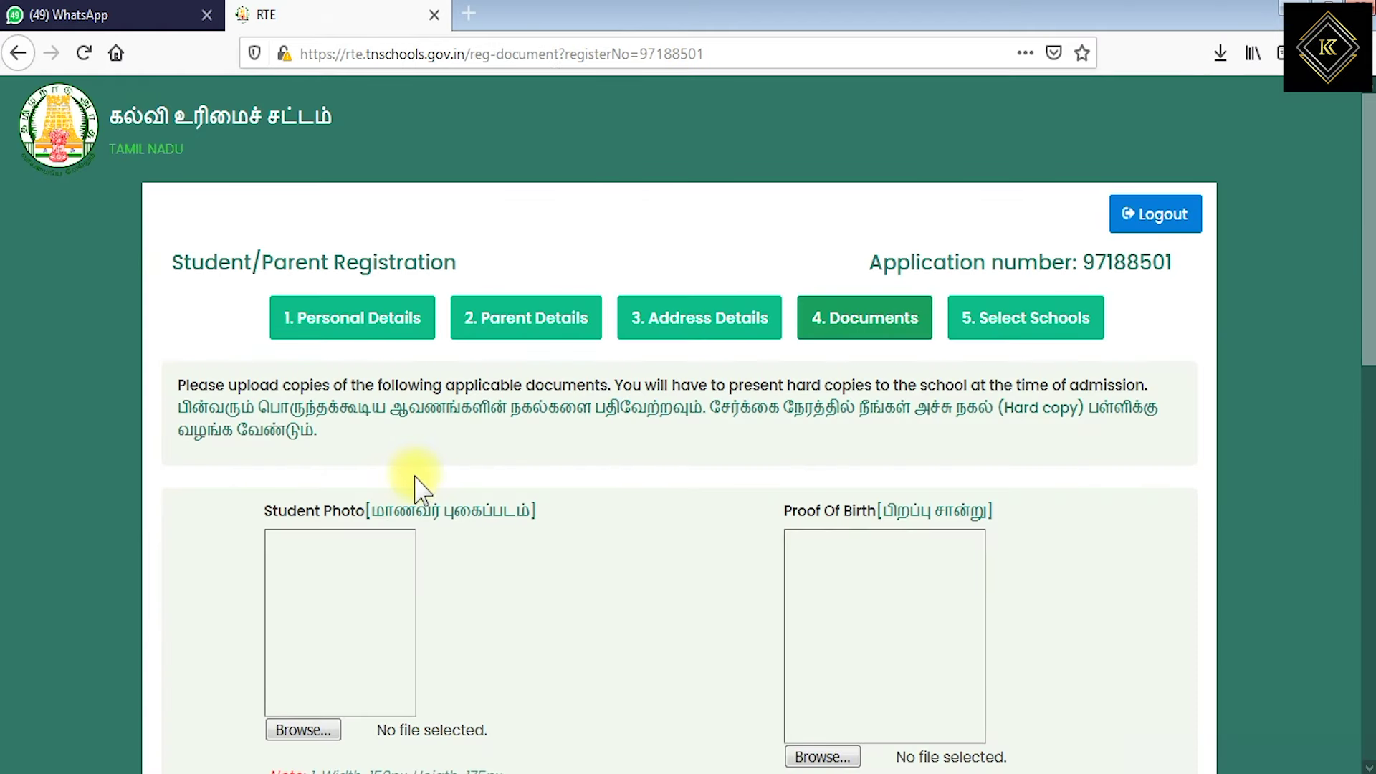
Look through the documents page and highlight its Tamil instructions about uploading copies and presenting hard copies
{"action": "scroll", "coordinate": [492, 528], "scroll_direction": "down", "scroll_amount": 2}
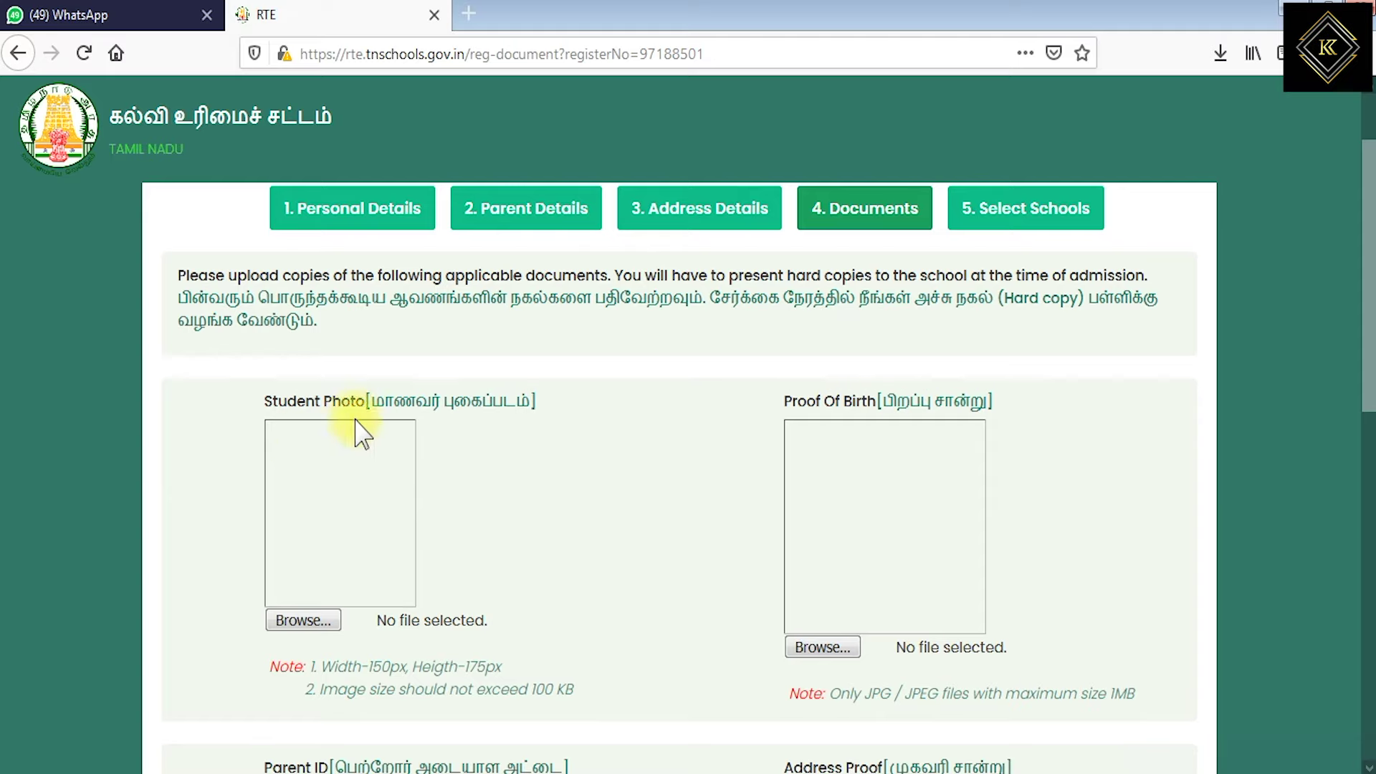
{"action": "scroll", "coordinate": [430, 470], "scroll_direction": "down", "scroll_amount": 2}
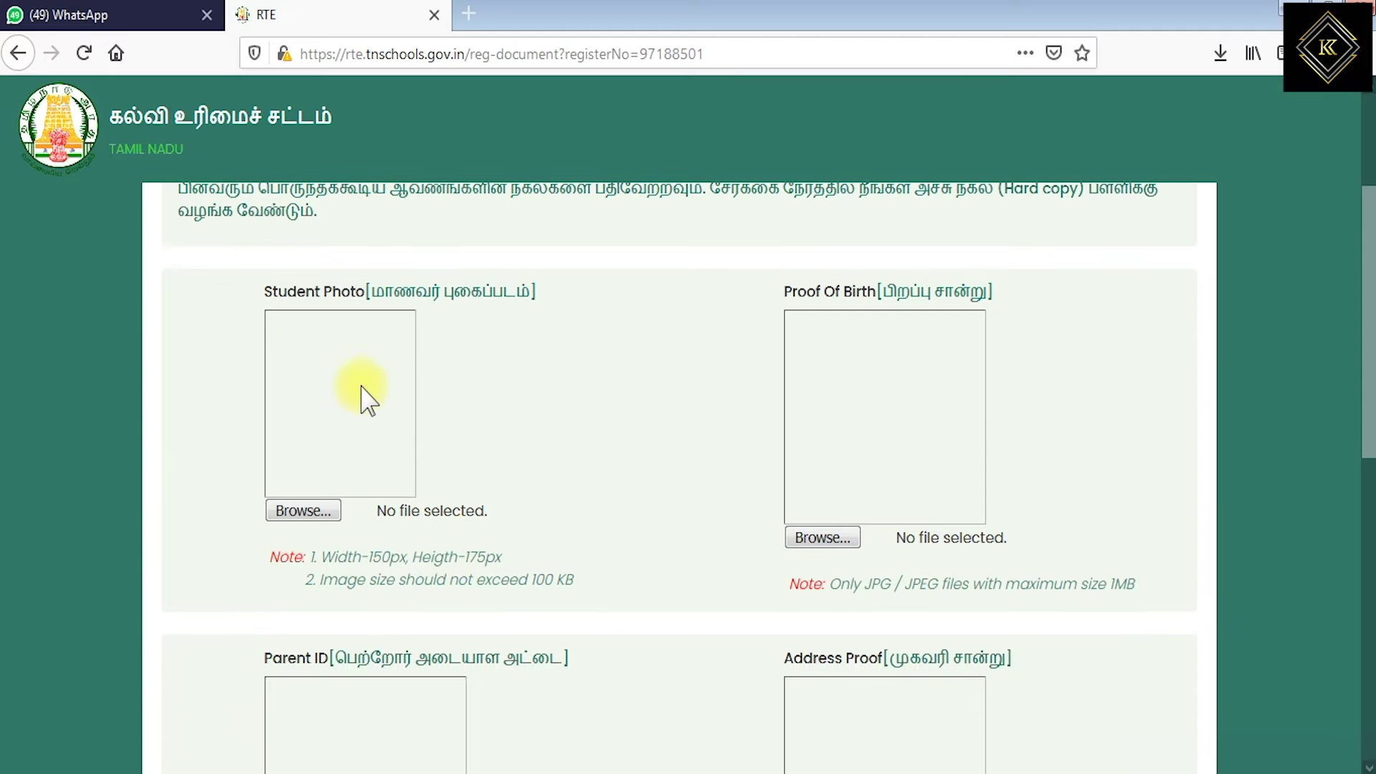
{"action": "scroll", "coordinate": [446, 579], "scroll_direction": "down", "scroll_amount": 4}
{"action": "scroll", "coordinate": [451, 547], "scroll_direction": "up", "scroll_amount": 8}
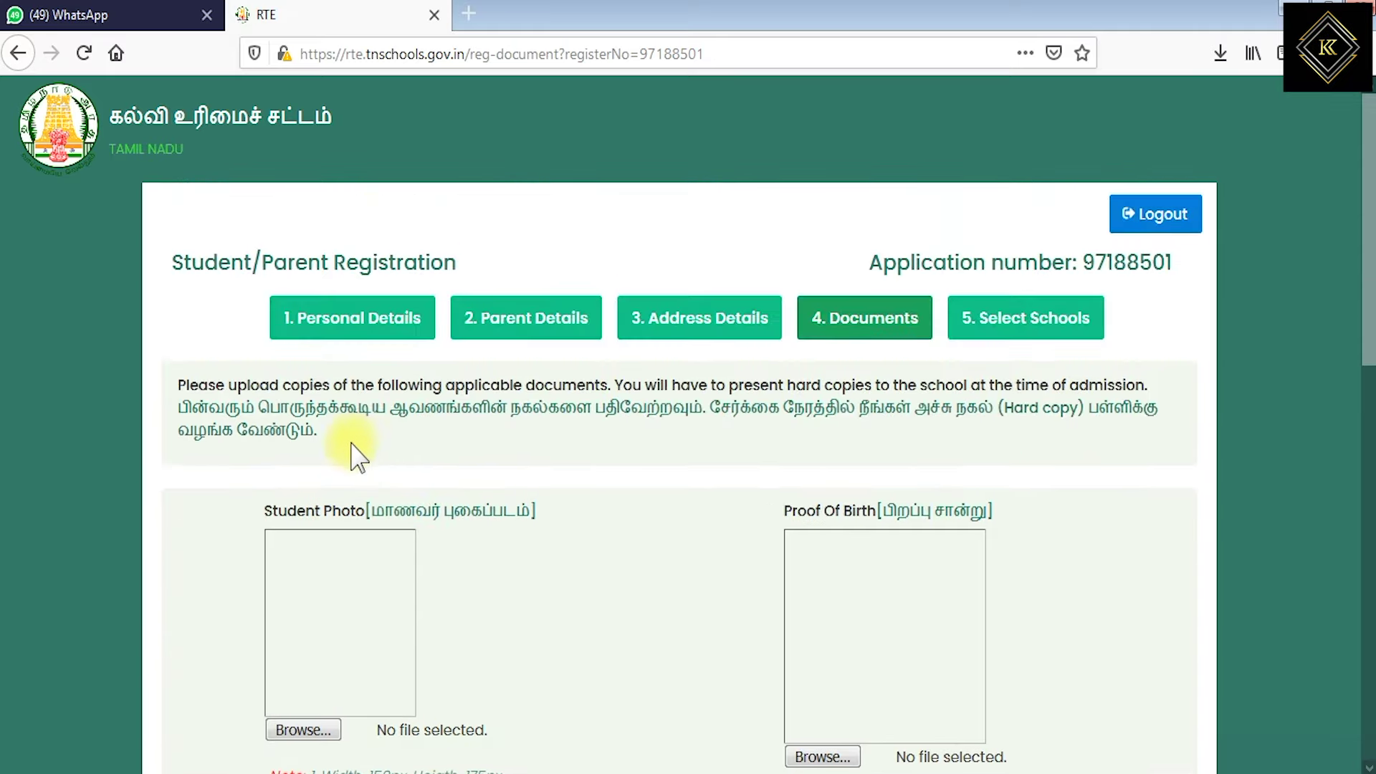
{"action": "left_click_drag", "start_coordinate": [304, 413], "coordinate": [968, 414]}
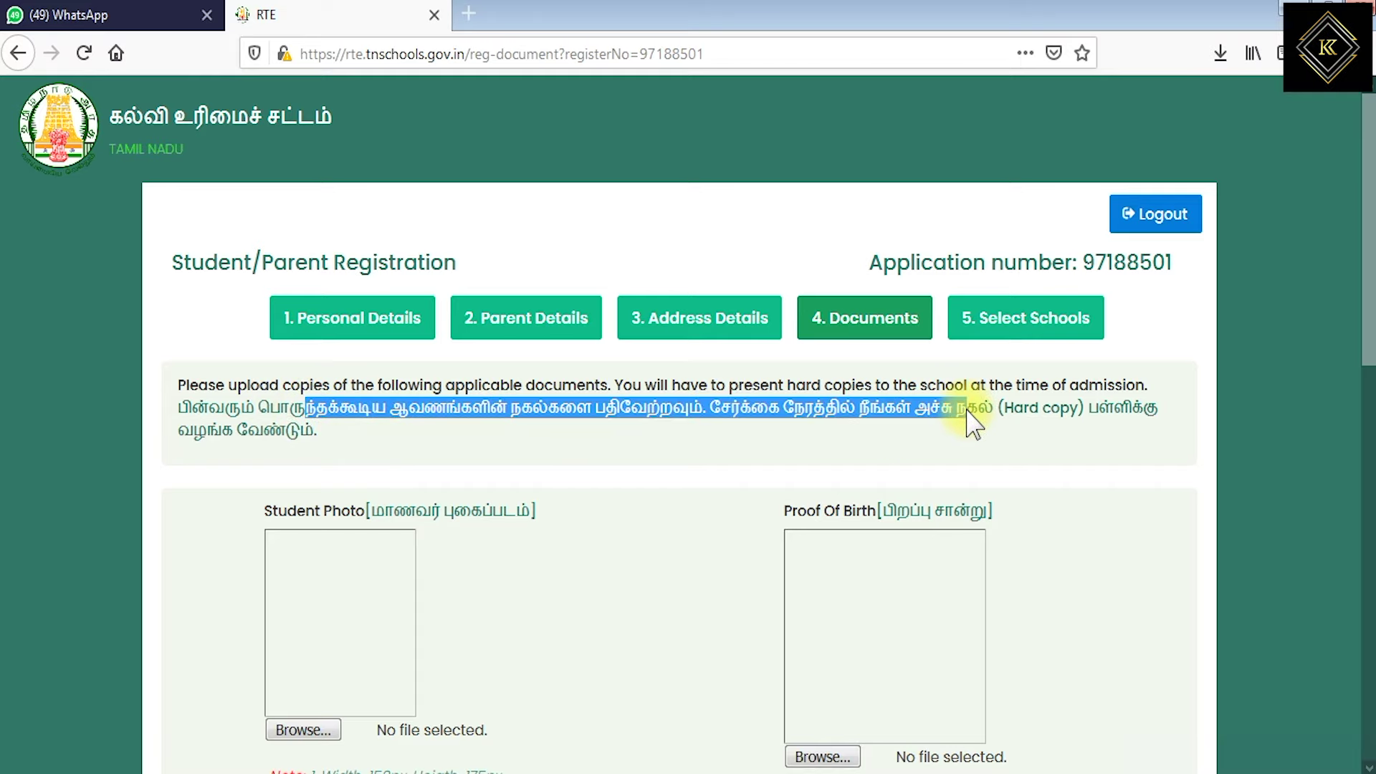
{"action": "left_click", "coordinate": [387, 449]}
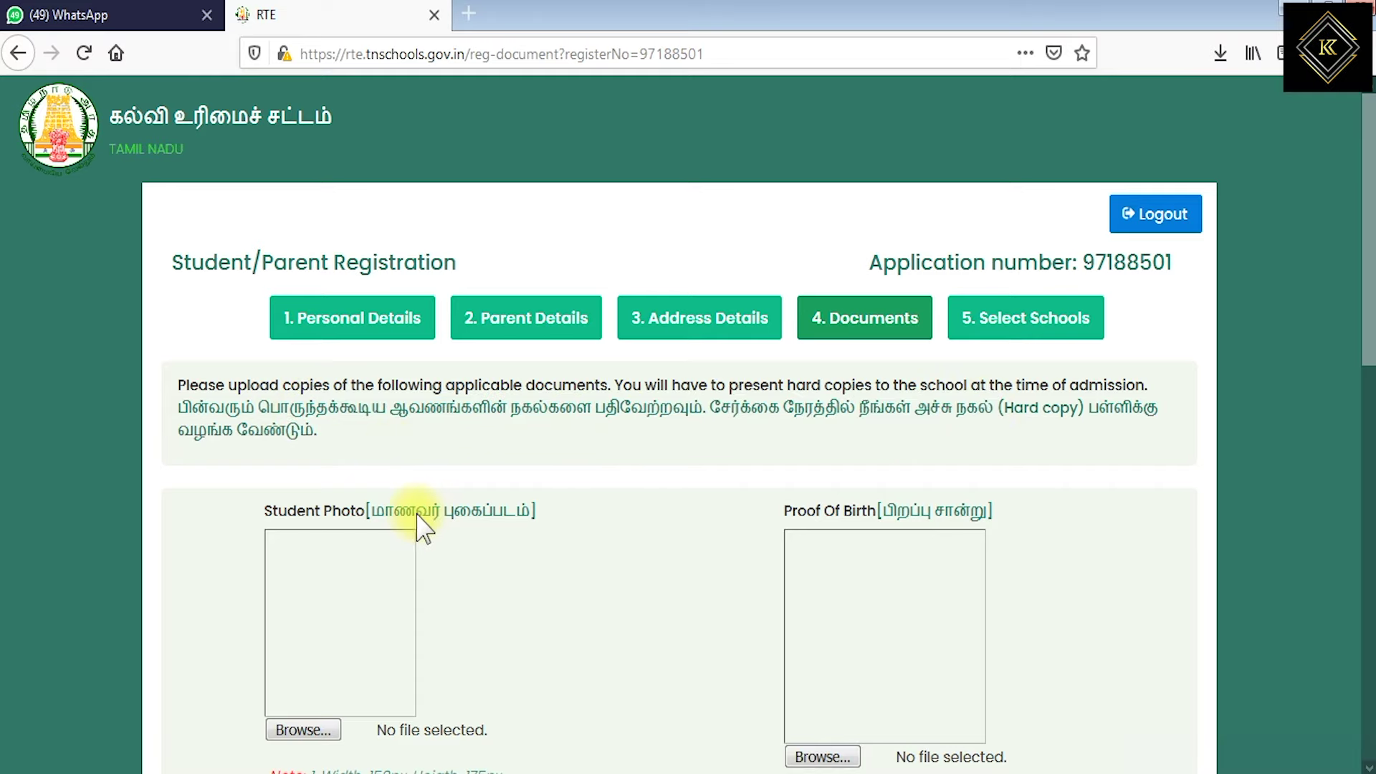
Review the required documents by highlighting the labels for student photo, proof of birth, parent ID, address proof and income certificate
{"action": "left_click_drag", "start_coordinate": [420, 513], "coordinate": [495, 513]}
{"action": "left_click_drag", "start_coordinate": [900, 515], "coordinate": [955, 514]}
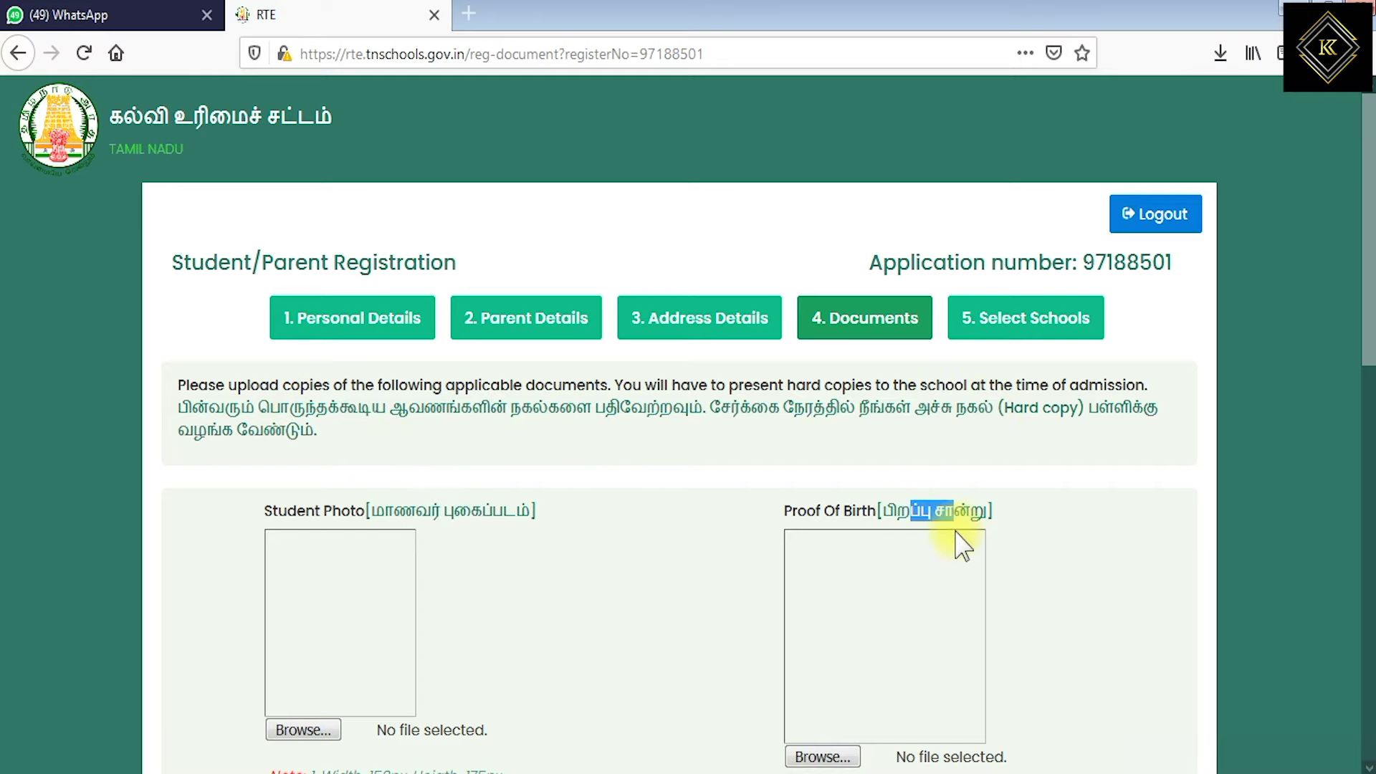
{"action": "scroll", "coordinate": [726, 615], "scroll_direction": "down", "scroll_amount": 3}
{"action": "scroll", "coordinate": [726, 615], "scroll_direction": "down", "scroll_amount": 2}
{"action": "left_click_drag", "start_coordinate": [430, 550], "coordinate": [532, 551]}
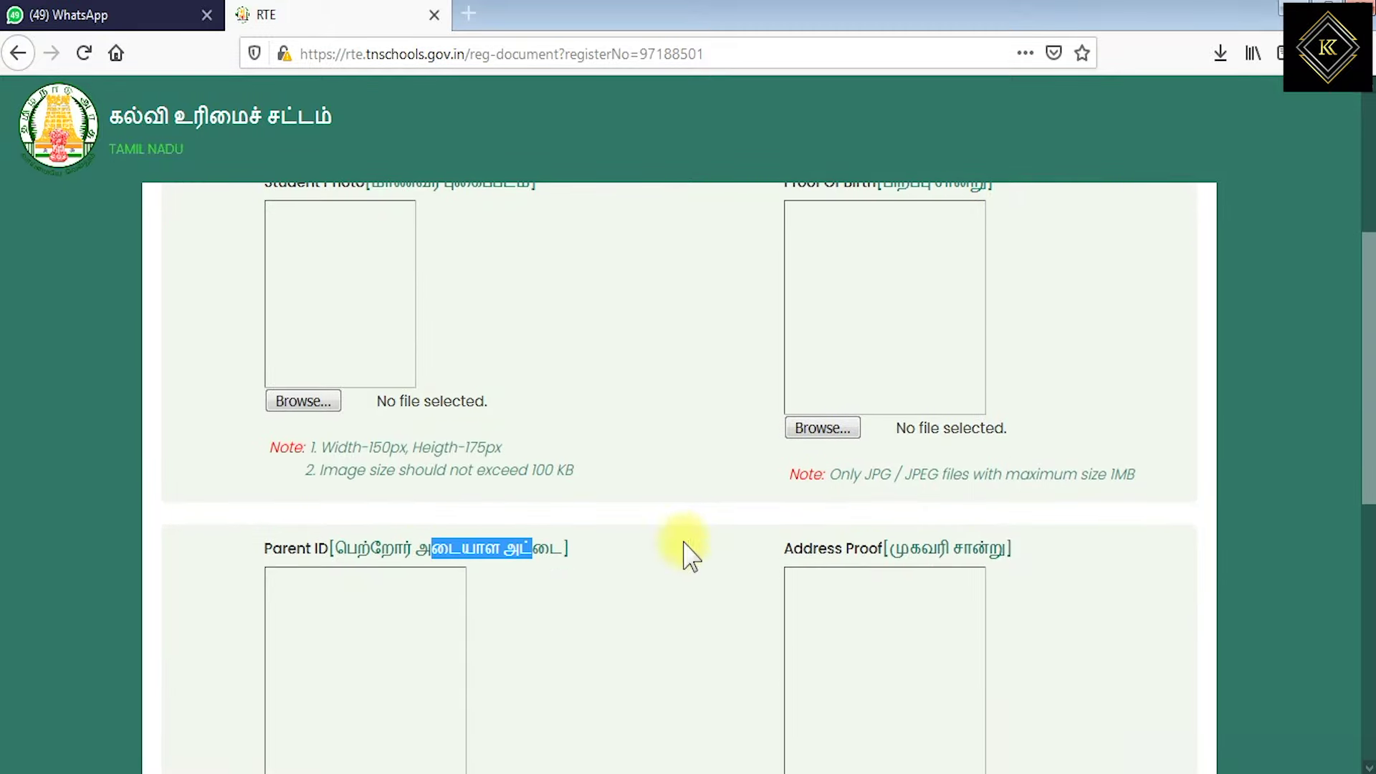
{"action": "left_click_drag", "start_coordinate": [939, 558], "coordinate": [1004, 566]}
{"action": "scroll", "coordinate": [980, 578], "scroll_direction": "down", "scroll_amount": 4}
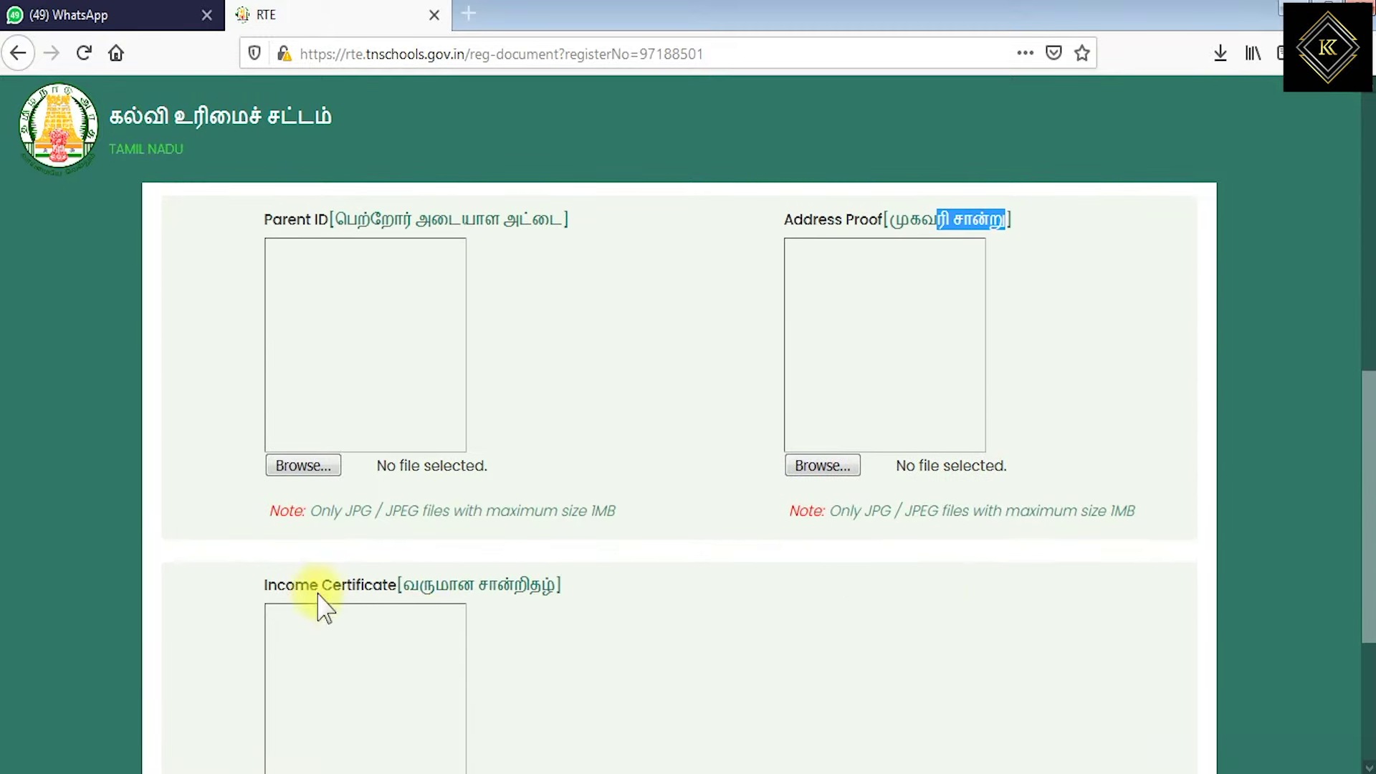
{"action": "left_click_drag", "start_coordinate": [473, 586], "coordinate": [531, 588]}
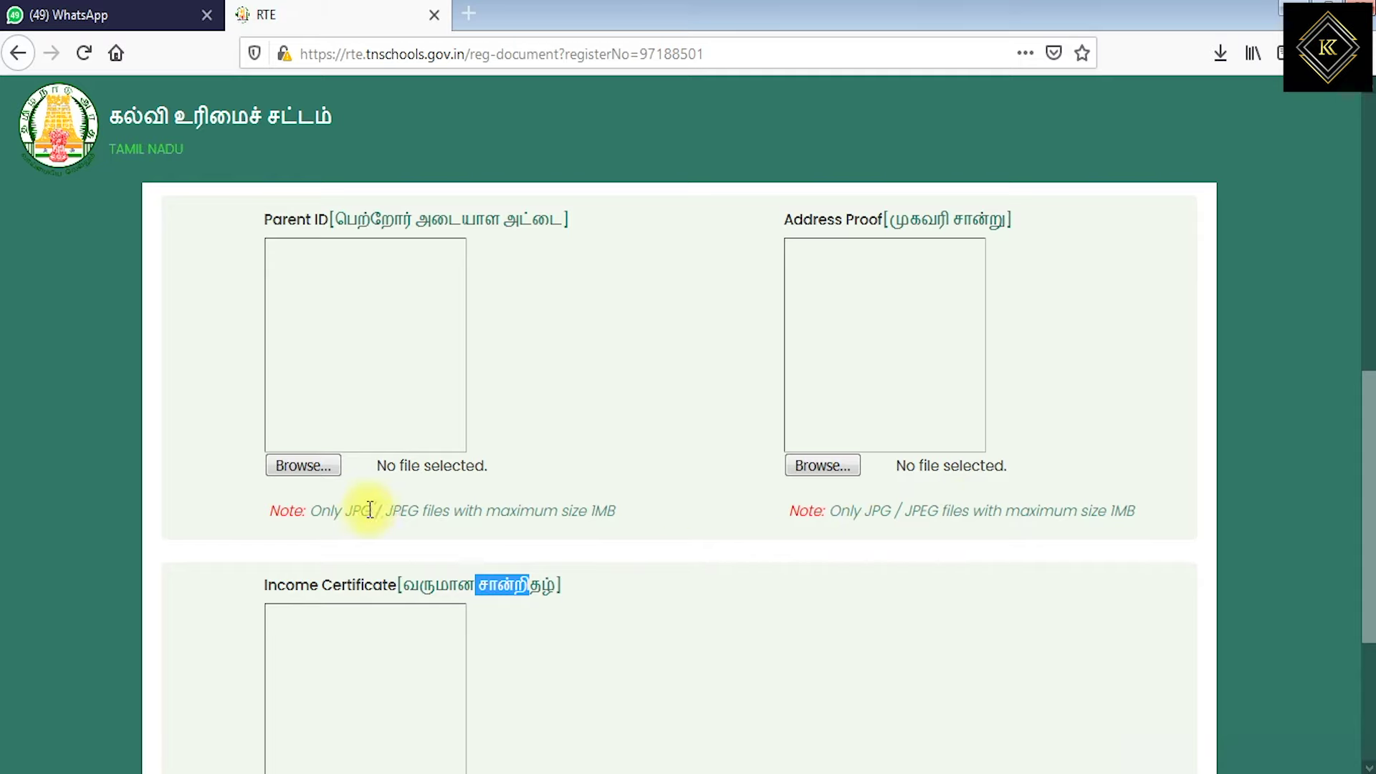
Highlight the file format and maximum size in the note under Parent ID, and check the income certificate upload area
{"action": "left_click_drag", "start_coordinate": [328, 513], "coordinate": [369, 512]}
{"action": "double_click", "coordinate": [402, 512]}
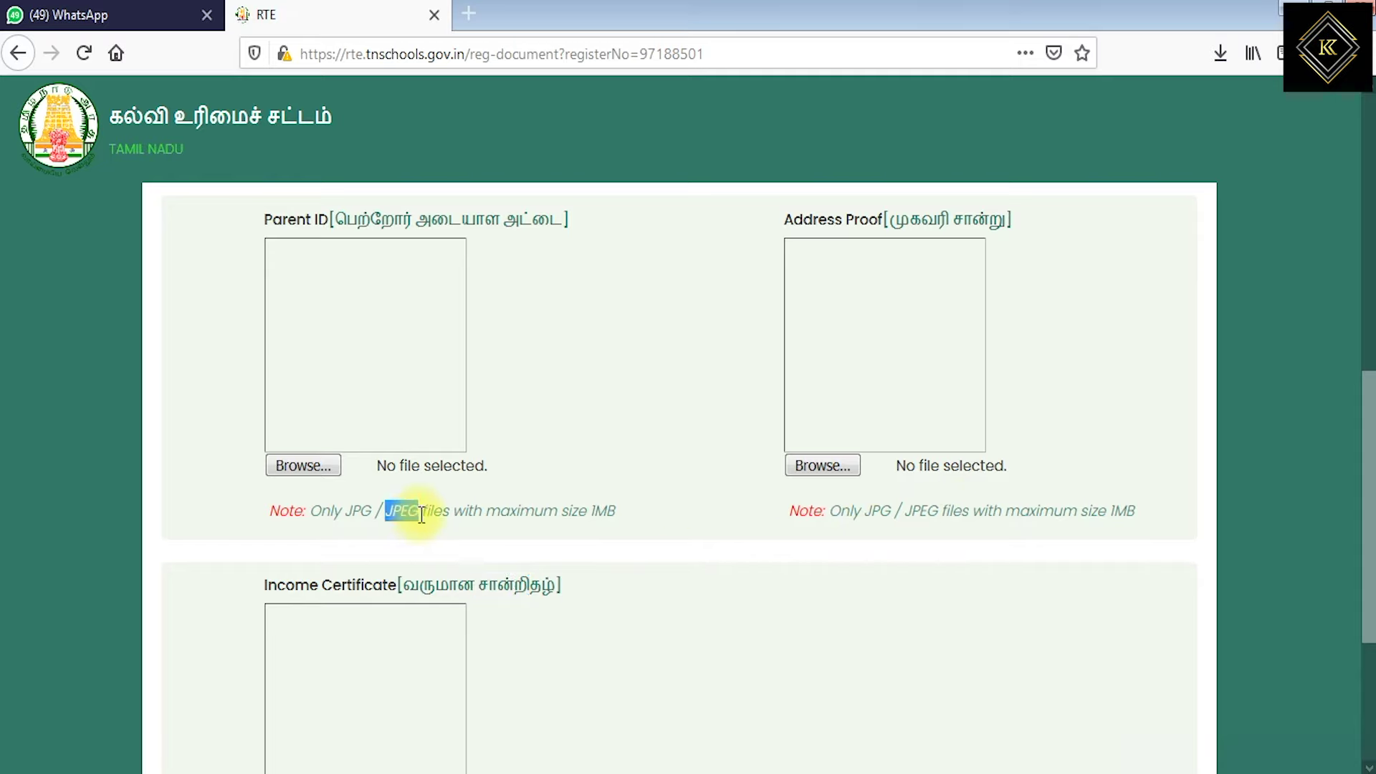
{"action": "left_click_drag", "start_coordinate": [510, 510], "coordinate": [630, 531]}
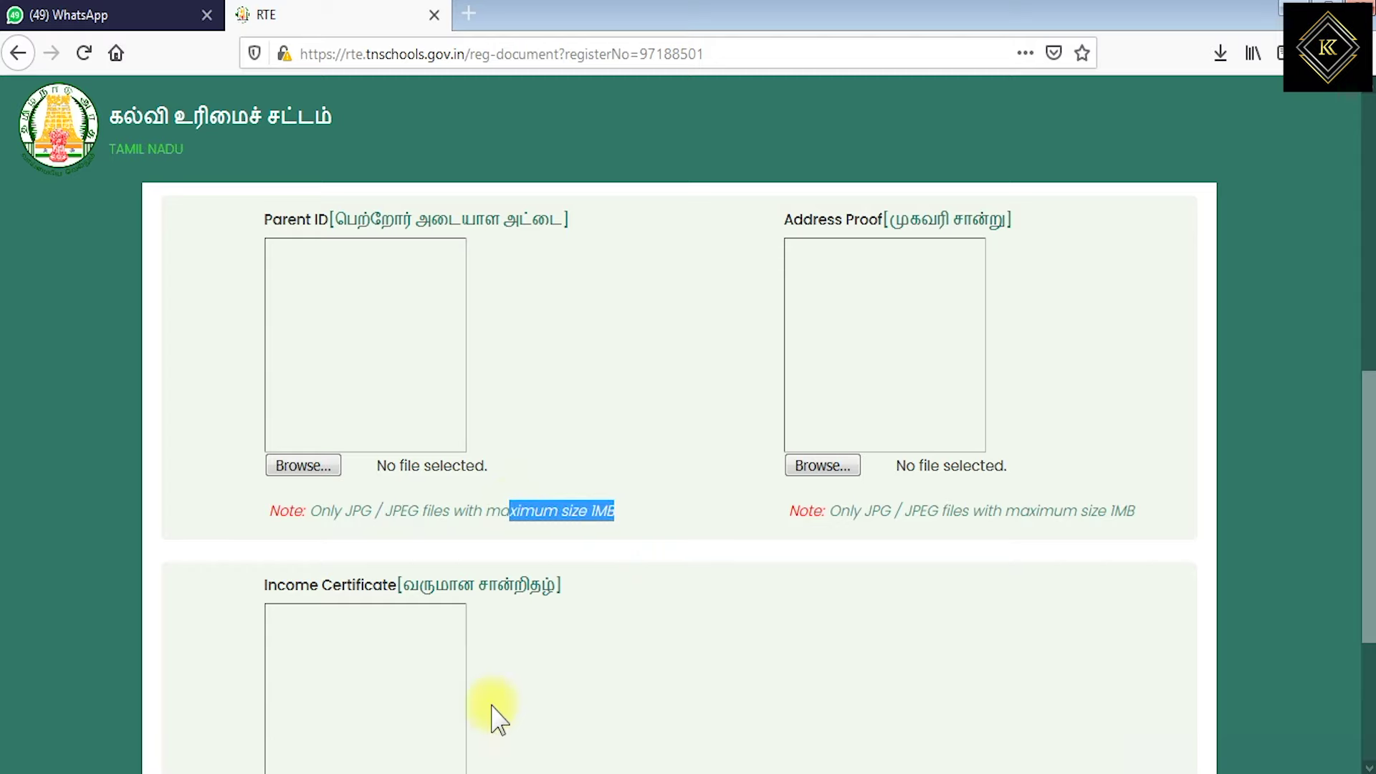
{"action": "scroll", "coordinate": [492, 716], "scroll_direction": "down", "scroll_amount": 3}
{"action": "scroll", "coordinate": [609, 559], "scroll_direction": "down", "scroll_amount": 1}
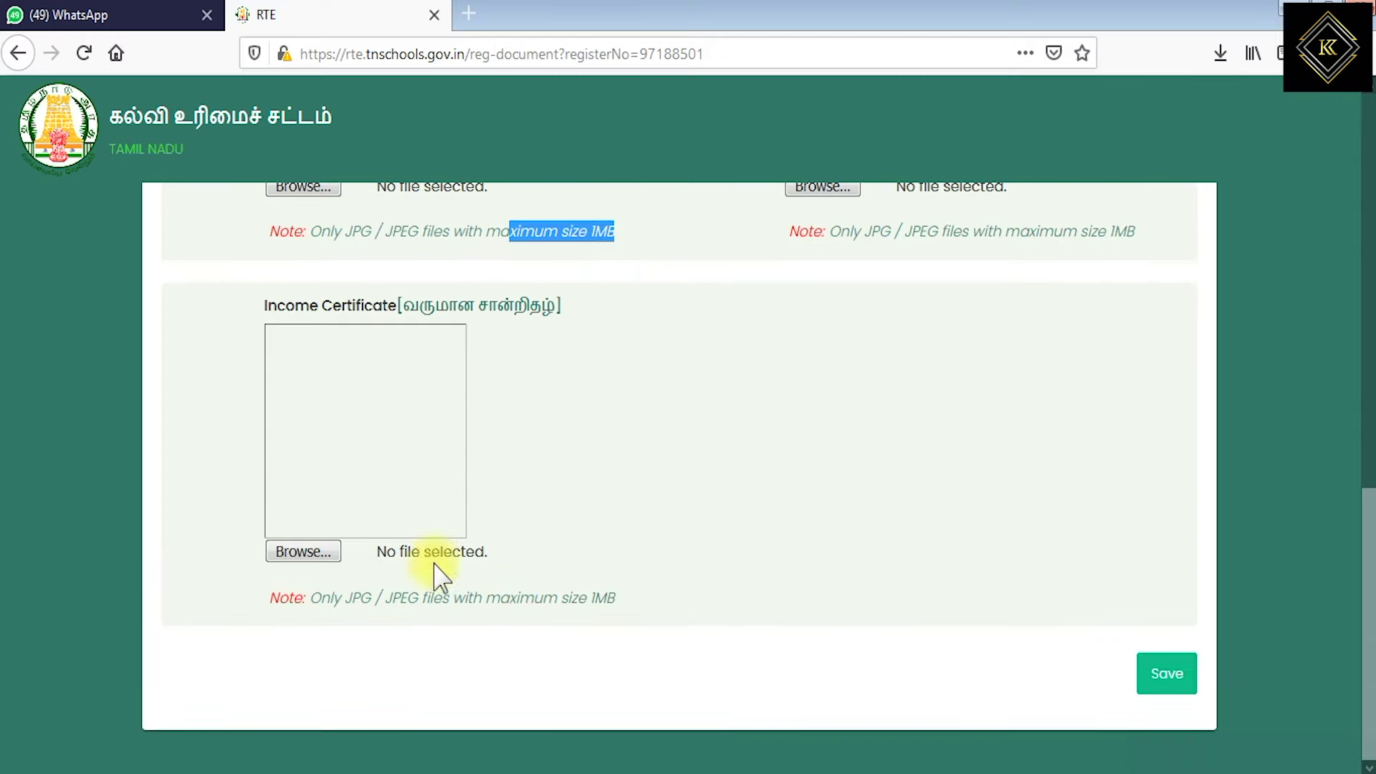
Open the income certificate's file chooser, close it without picking a file, and save the documents section
{"action": "left_click", "coordinate": [300, 552]}
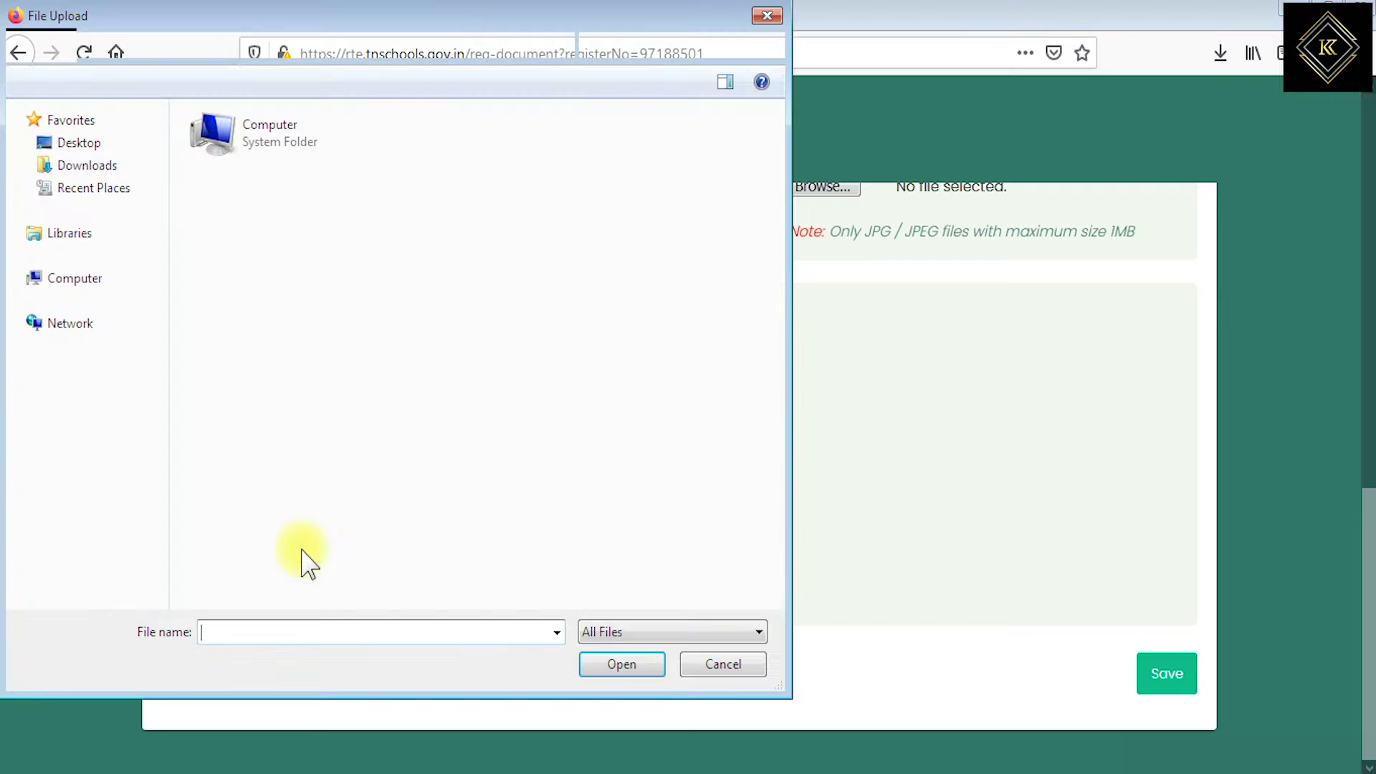
{"action": "left_click", "coordinate": [767, 15]}
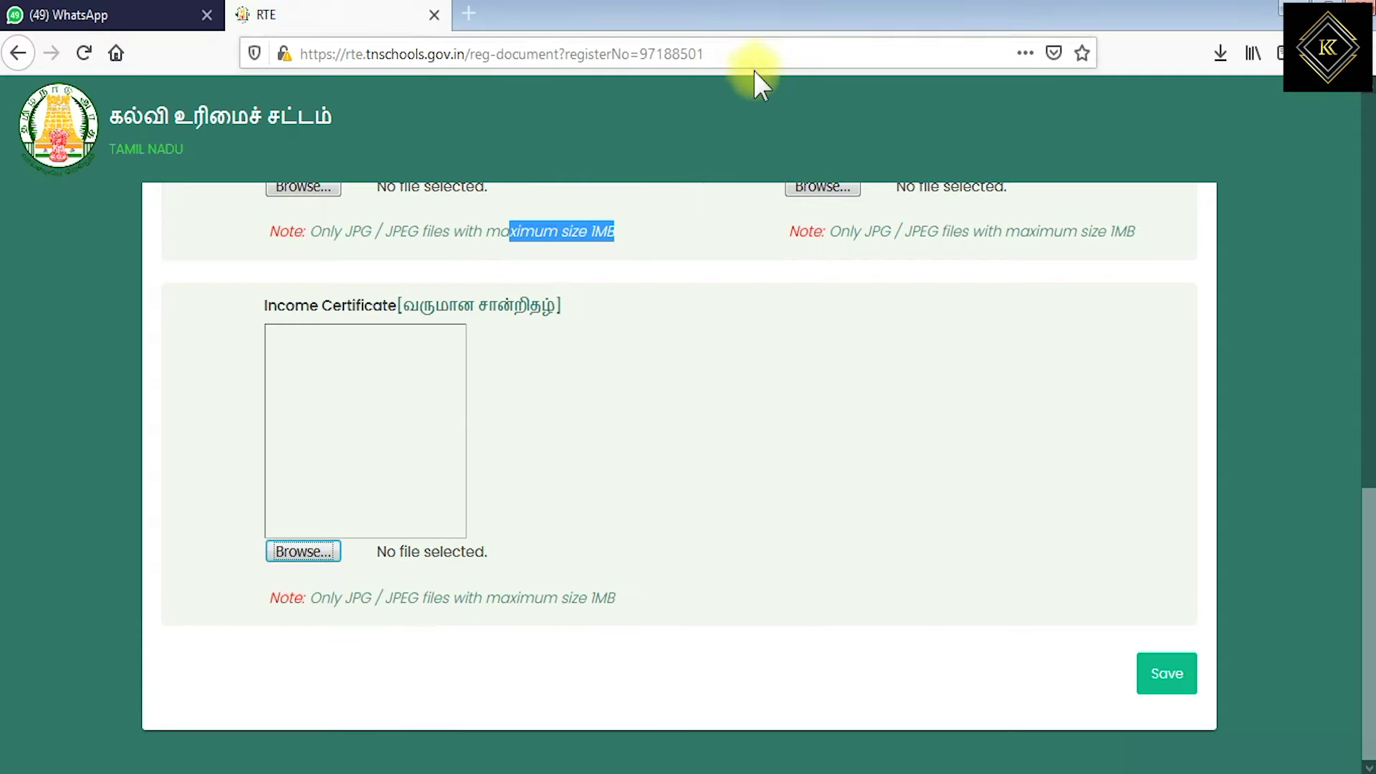
{"action": "left_click", "coordinate": [1183, 687]}
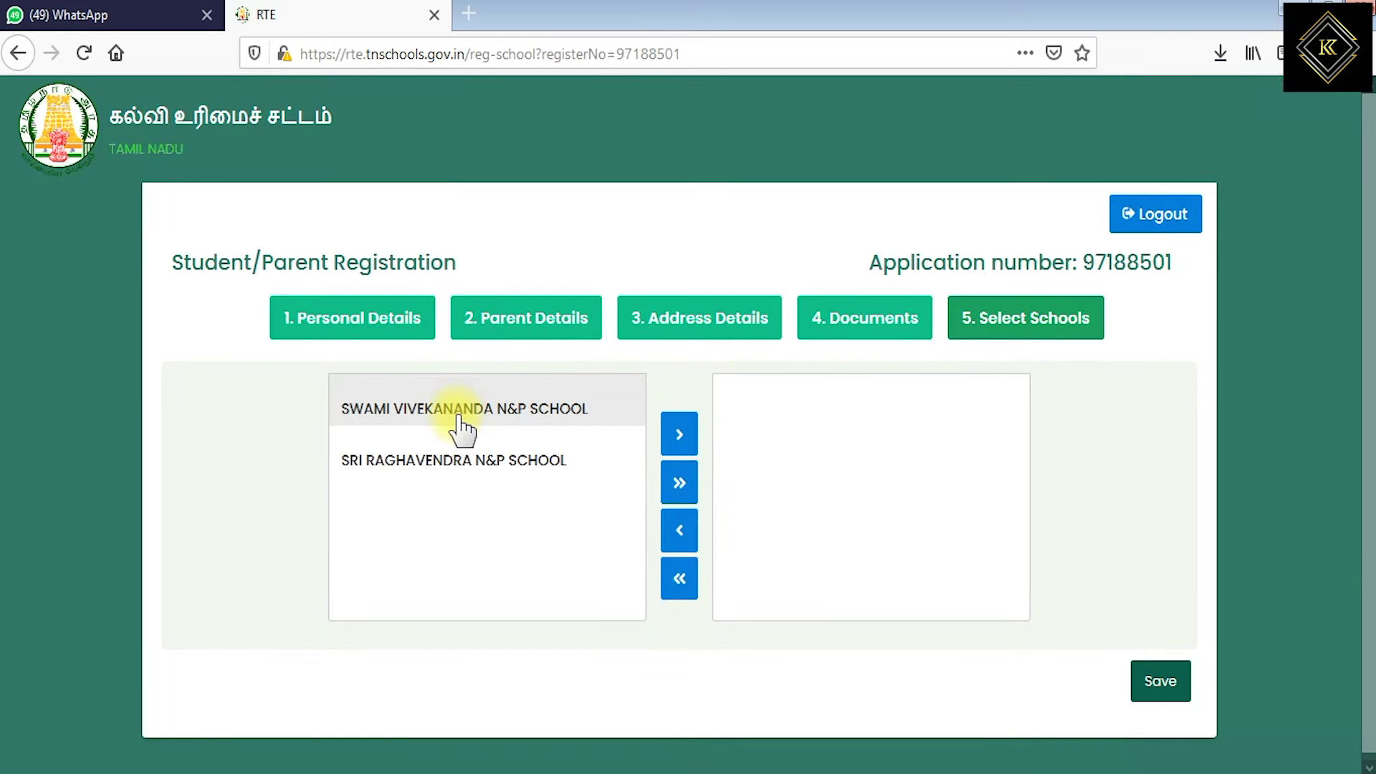
Add Swami Vivekananda N&P School and then Sri Raghavendra N&P School individually to the list of chosen schools
{"action": "left_click", "coordinate": [447, 473]}
{"action": "left_click", "coordinate": [479, 429]}
{"action": "left_click", "coordinate": [466, 463]}
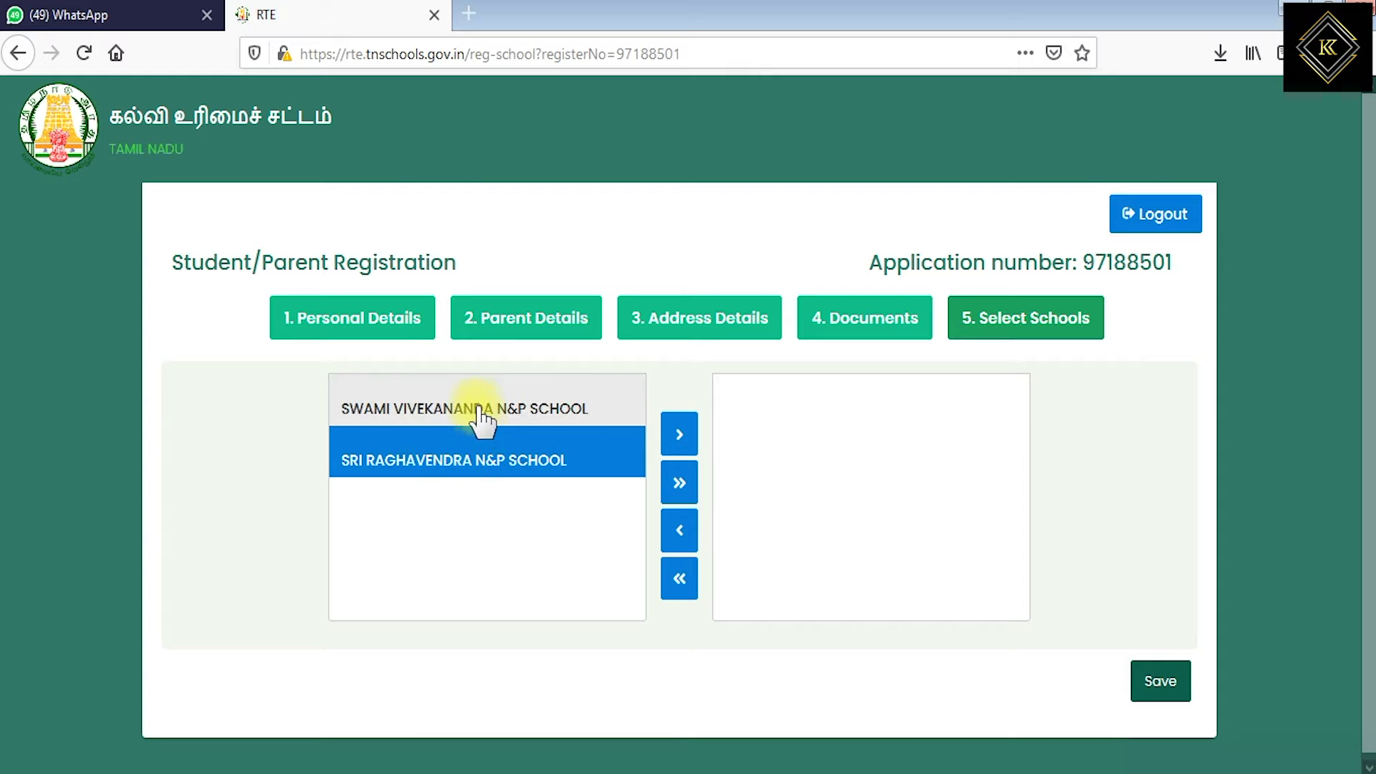
{"action": "left_click", "coordinate": [478, 414]}
{"action": "left_click", "coordinate": [678, 436]}
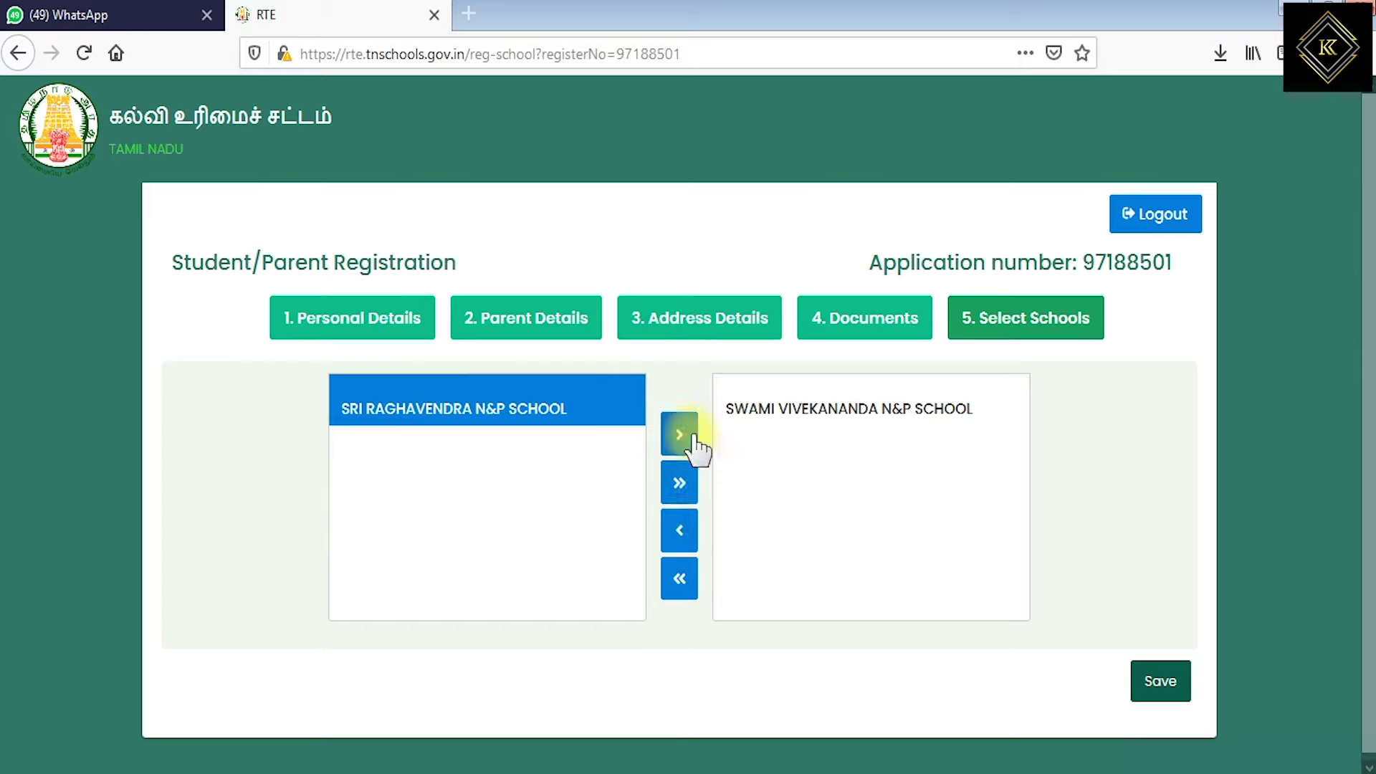
{"action": "left_click", "coordinate": [679, 436]}
Remove Swami Vivekananda N&P School and Sri Raghavendra N&P School one at a time from the chosen schools
{"action": "left_click", "coordinate": [806, 420]}
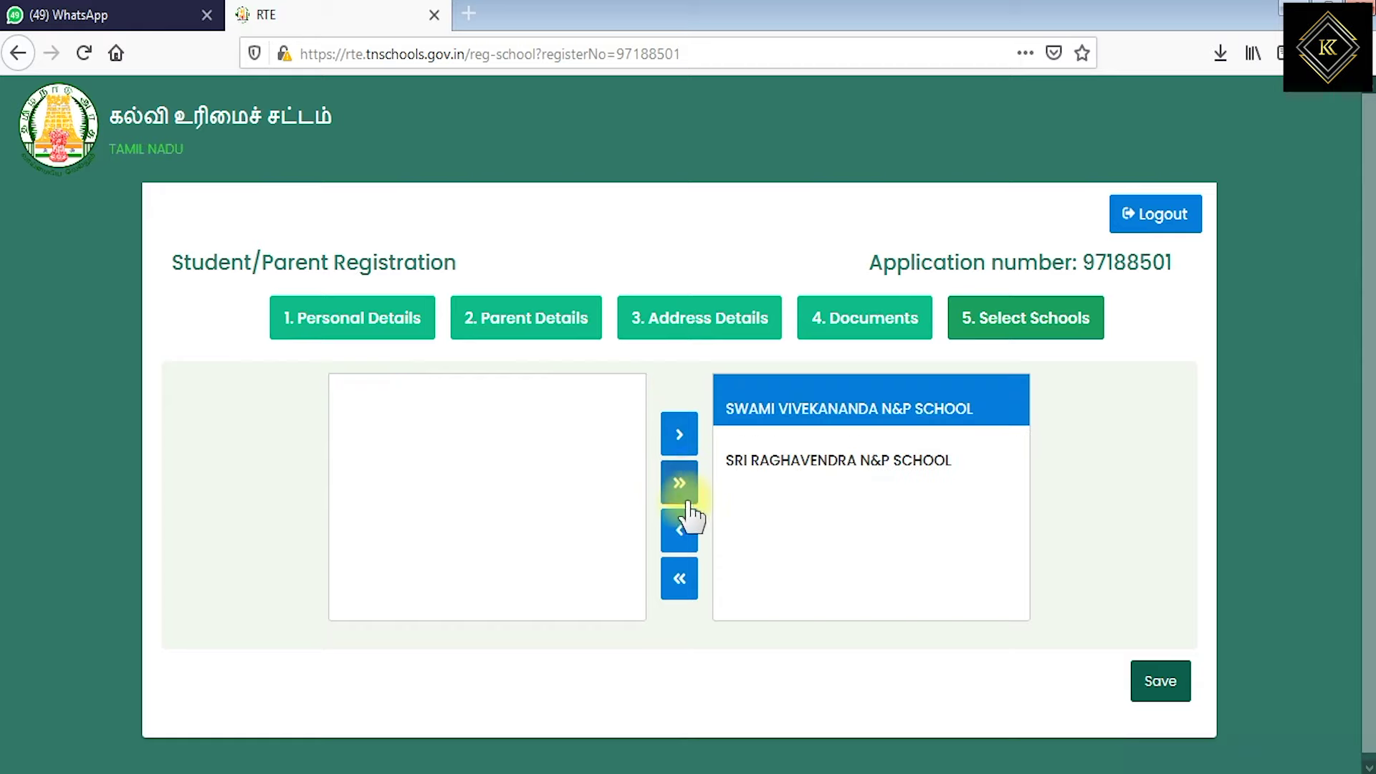
{"action": "left_click", "coordinate": [679, 546]}
{"action": "left_click", "coordinate": [784, 420]}
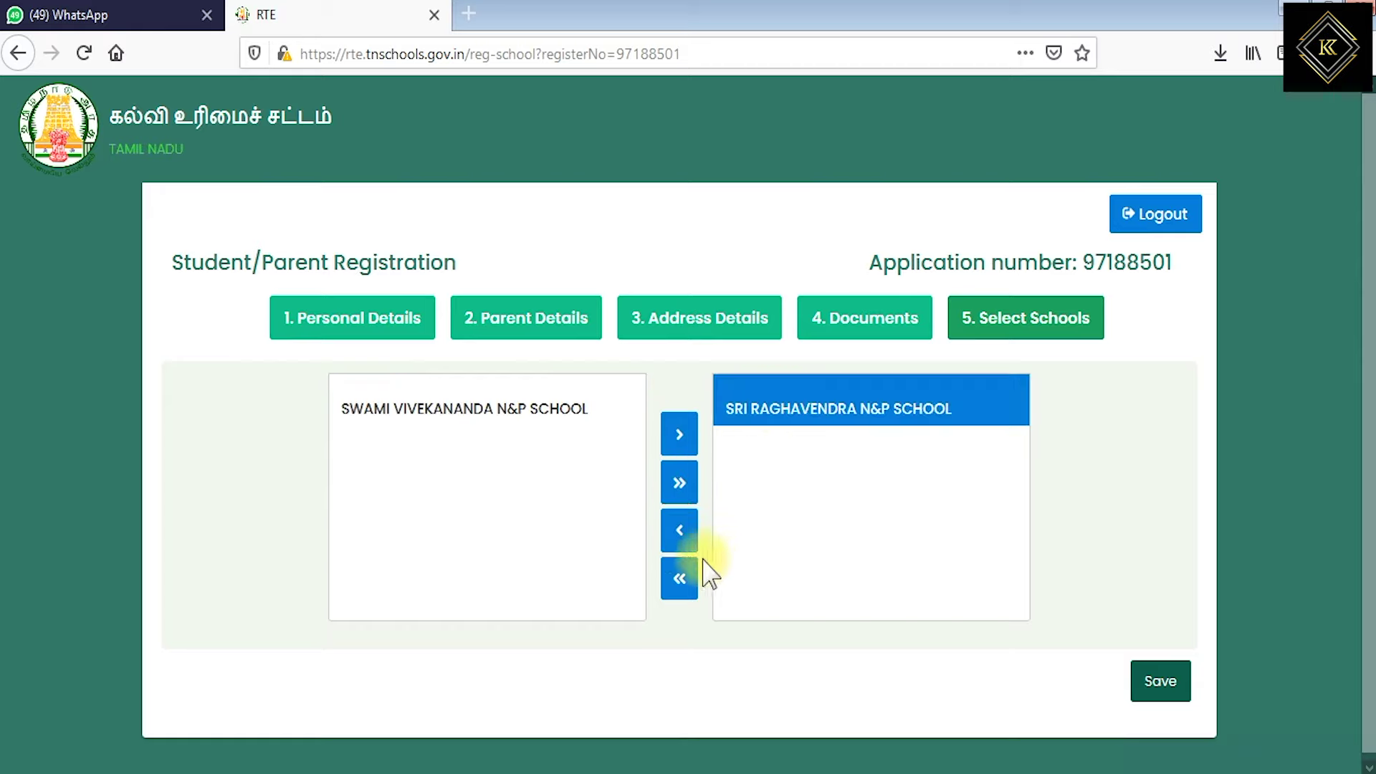
{"action": "left_click", "coordinate": [687, 539]}
Move all available schools to the chosen list at once and save the school selection
{"action": "left_click", "coordinate": [430, 420]}
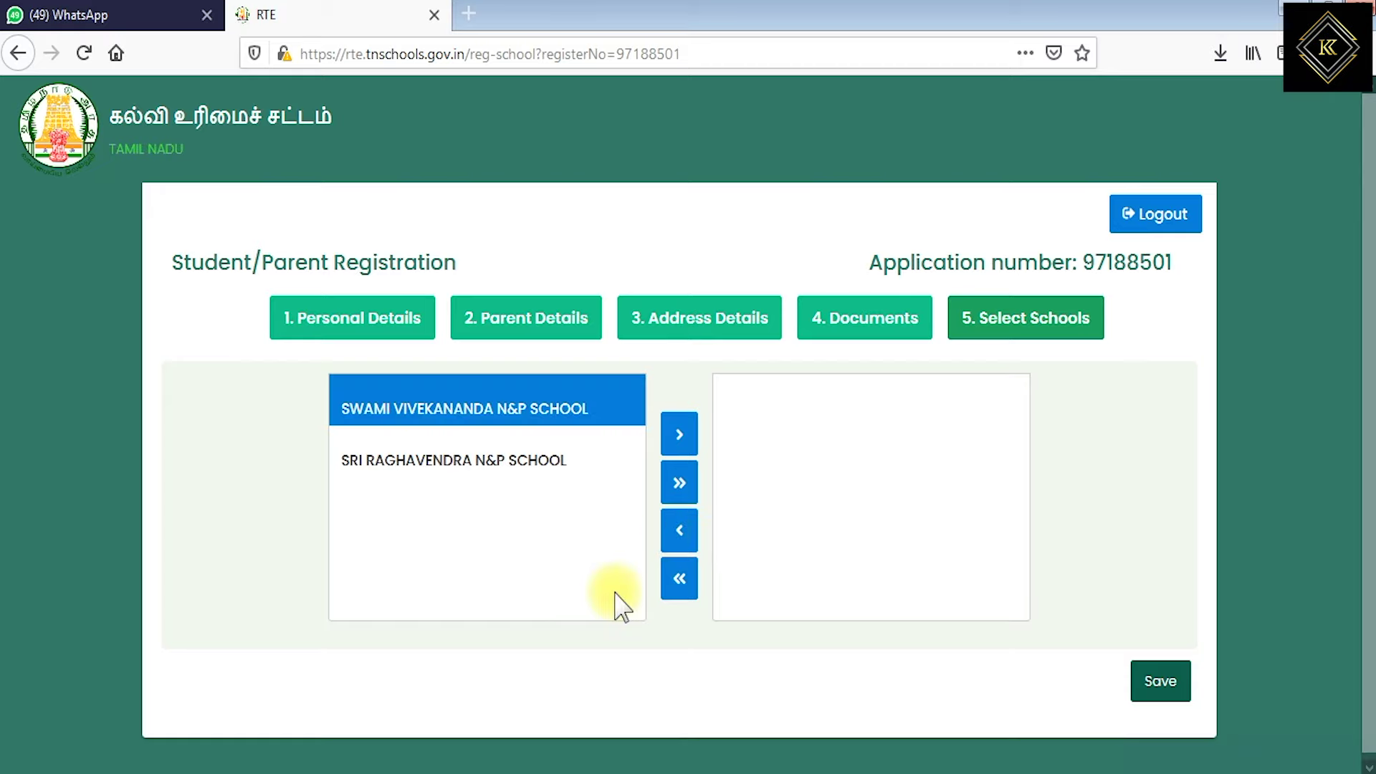
{"action": "left_click", "coordinate": [676, 484]}
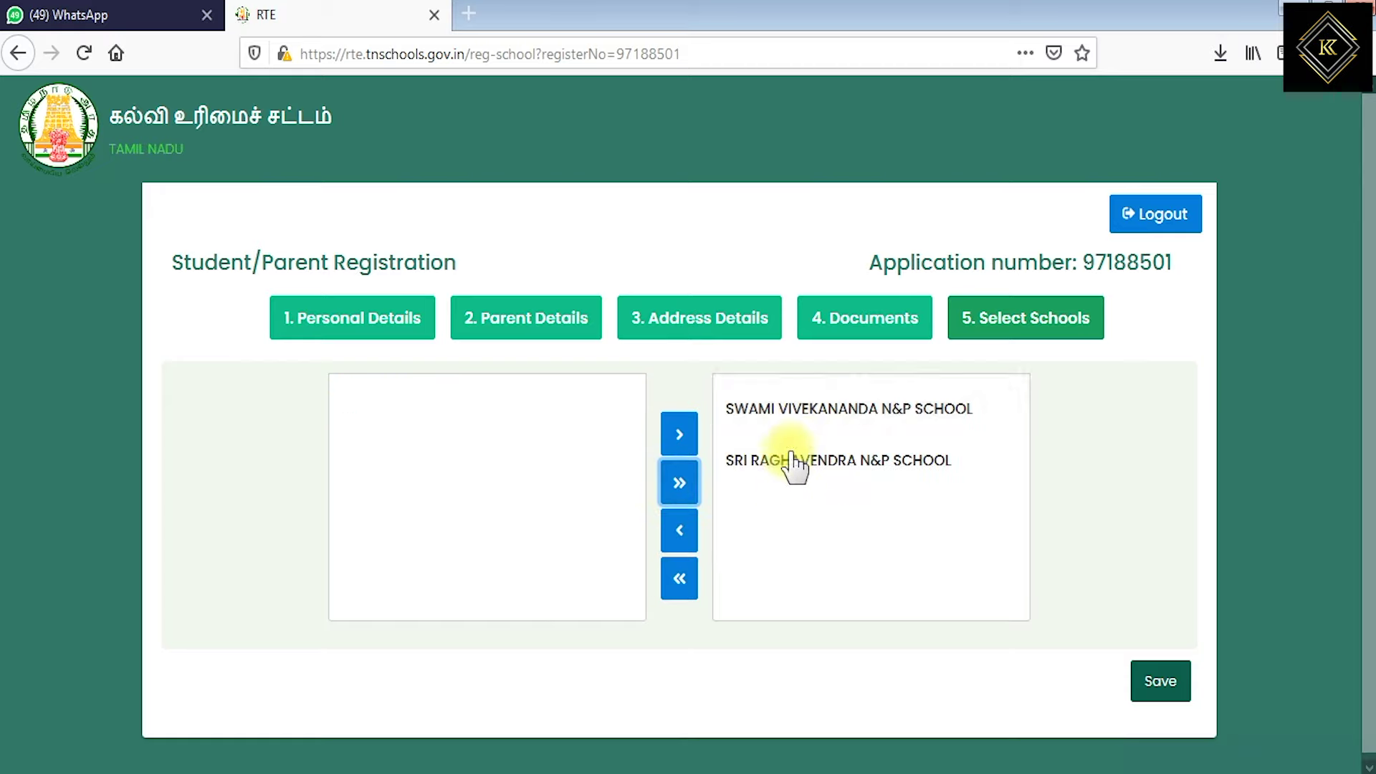
{"action": "left_click", "coordinate": [1189, 681]}
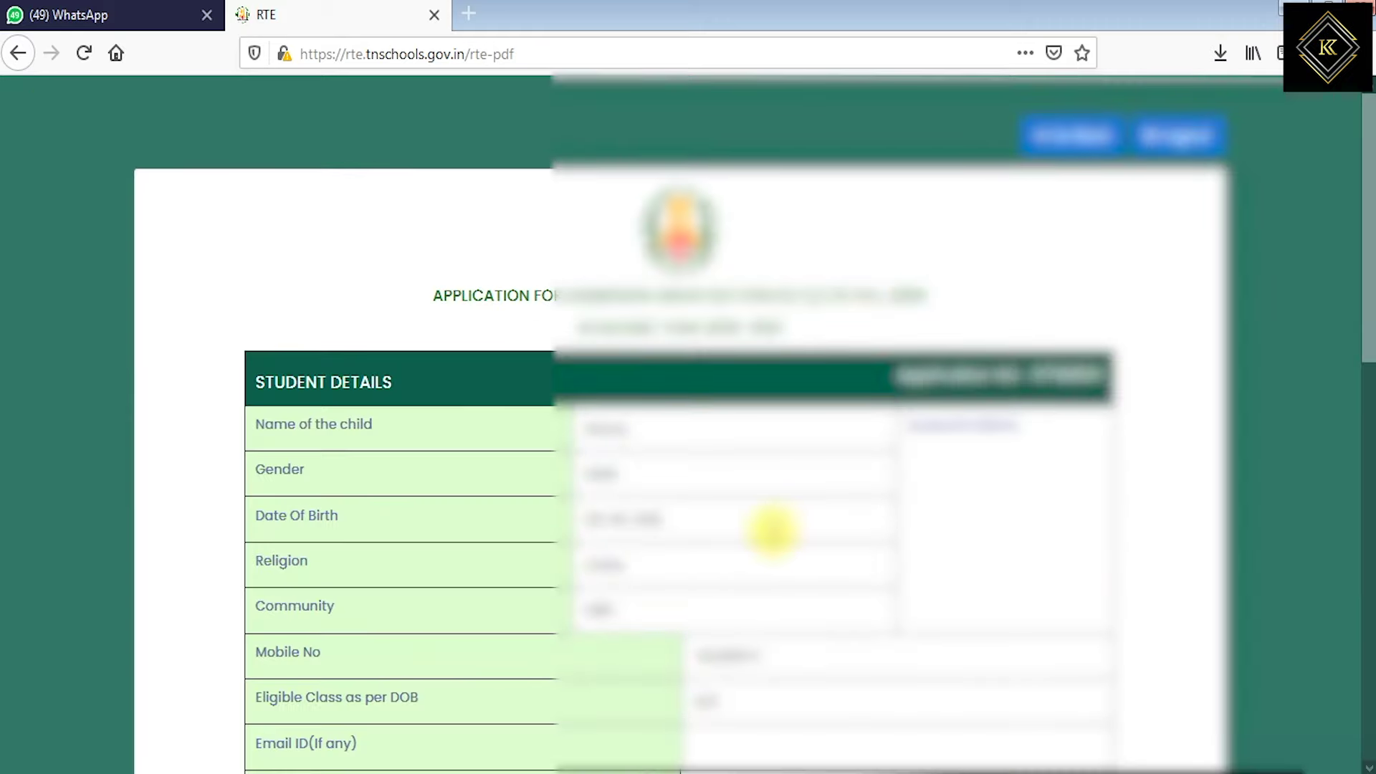
Review the completed application down to the selected schools and highlight the Tamil declaration's sentence about incorrect details or documents
{"action": "scroll", "coordinate": [773, 531], "scroll_direction": "down", "scroll_amount": 3}
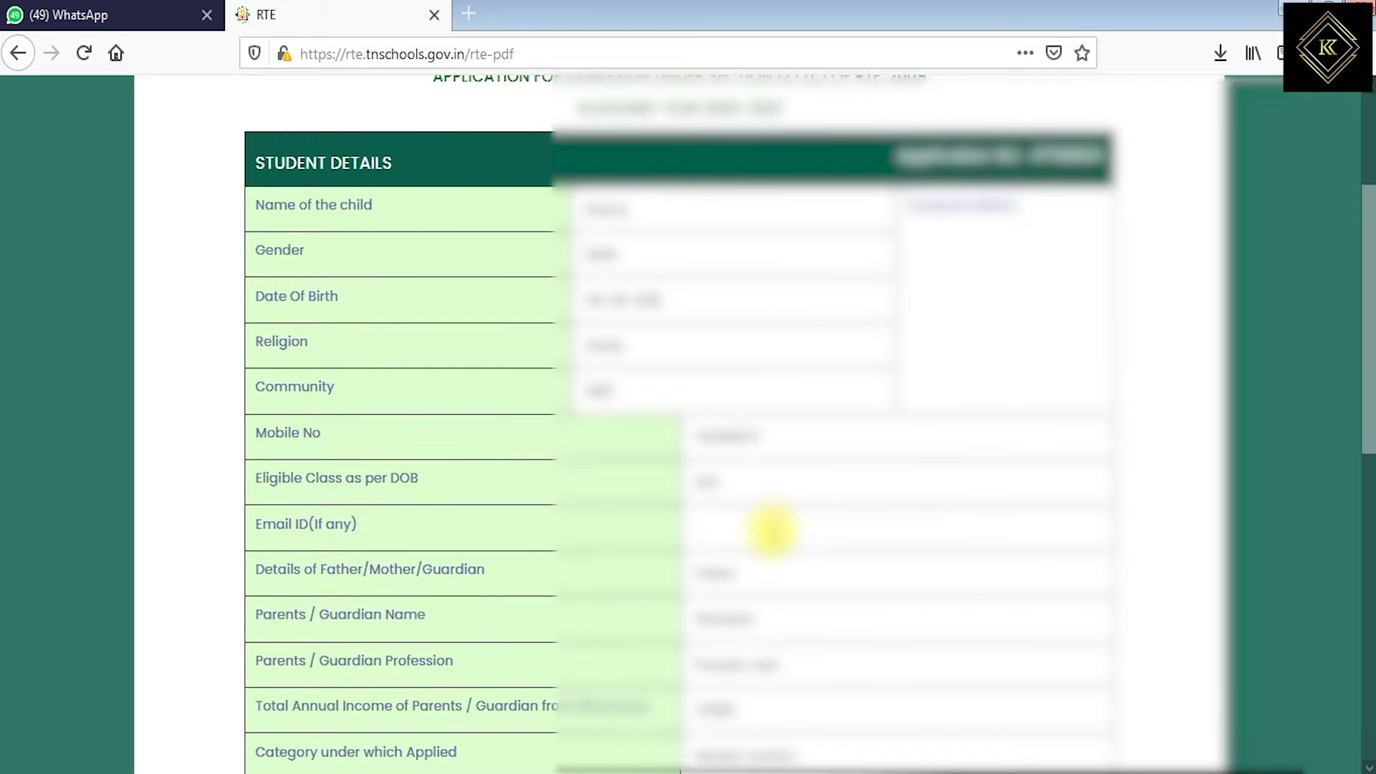
{"action": "scroll", "coordinate": [602, 430], "scroll_direction": "down", "scroll_amount": 10}
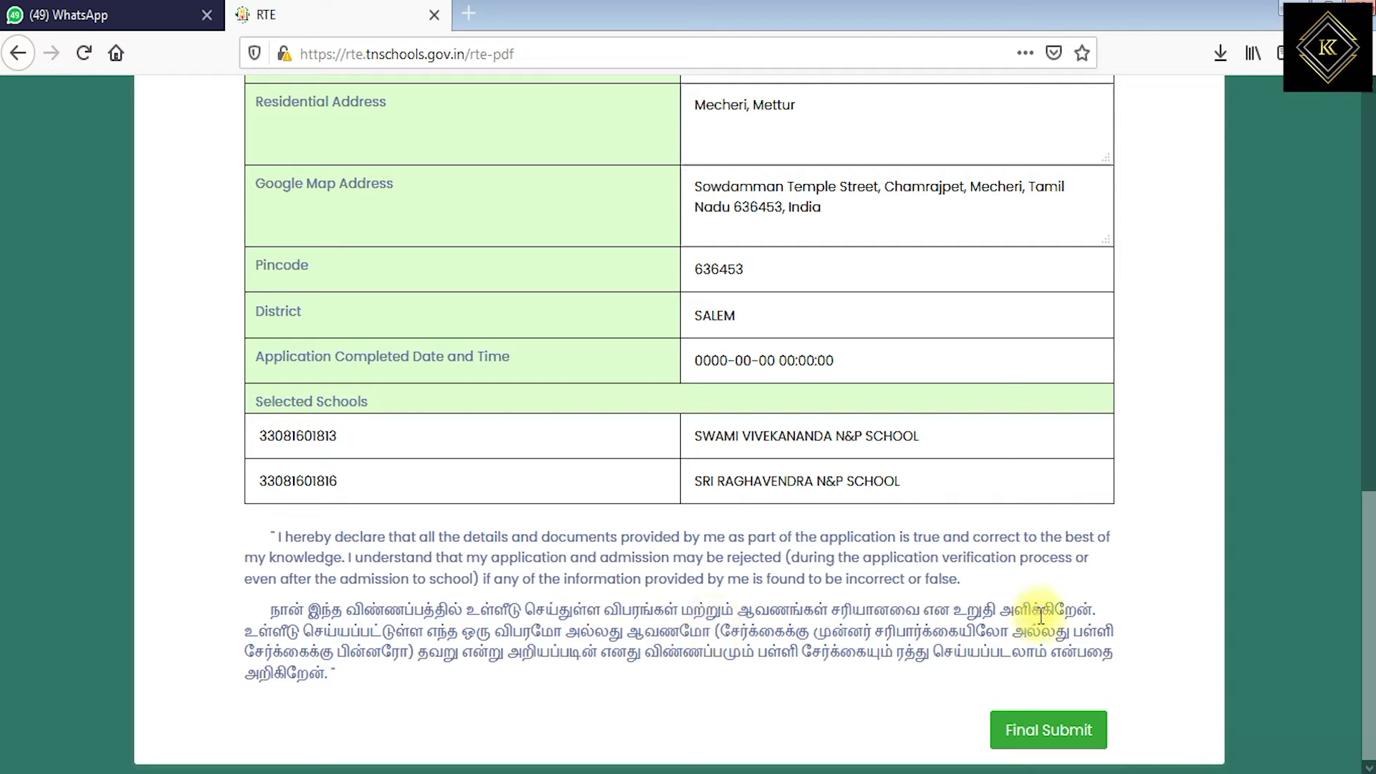
{"action": "left_click_drag", "start_coordinate": [391, 640], "coordinate": [323, 670]}
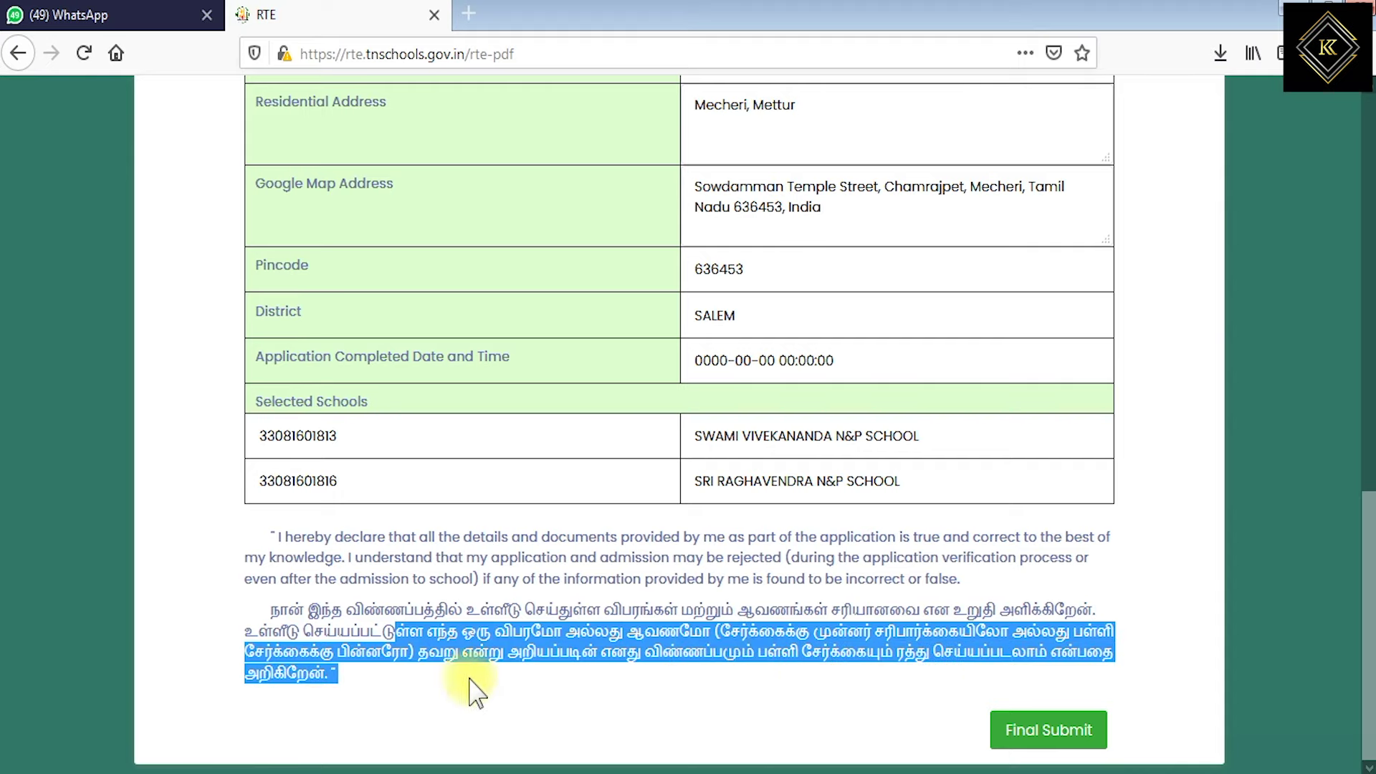